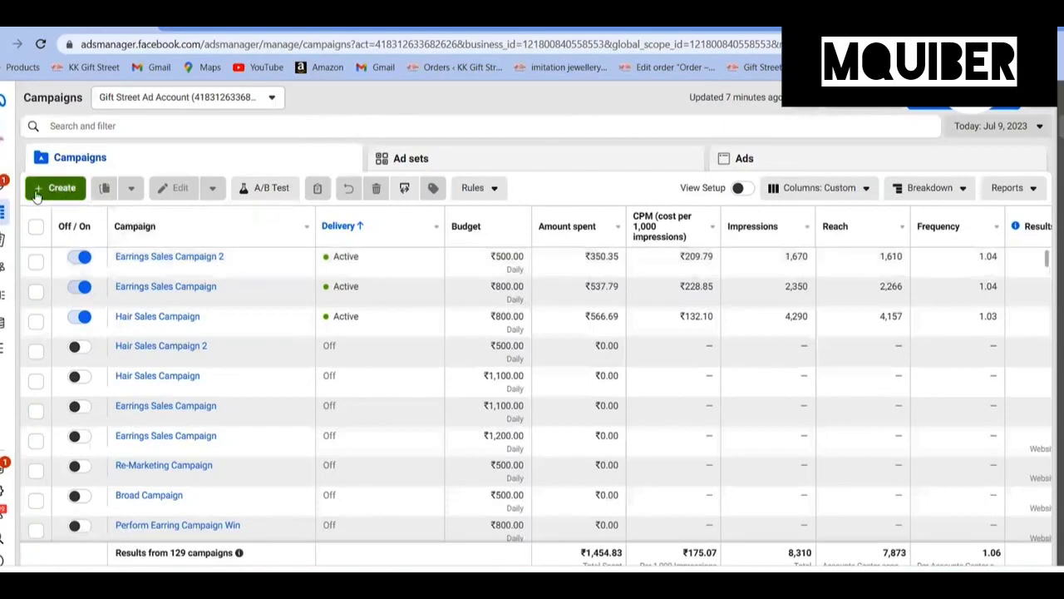
# Create a new campaign with Auction buying type, the Sales objective and the Manual sales campaign setup
pyautogui.click(36, 192)
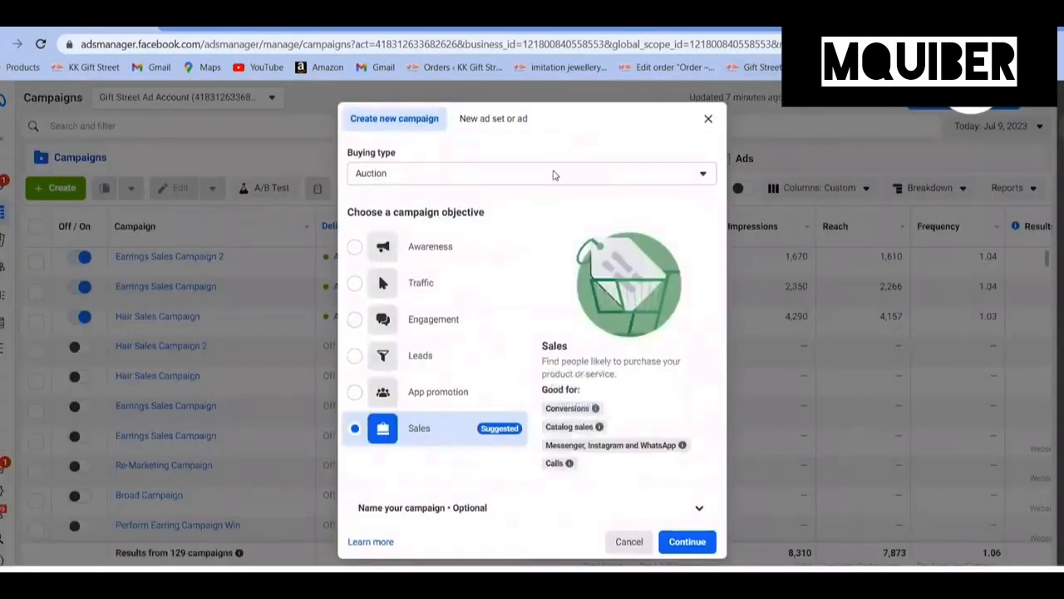
pyautogui.click(637, 176)
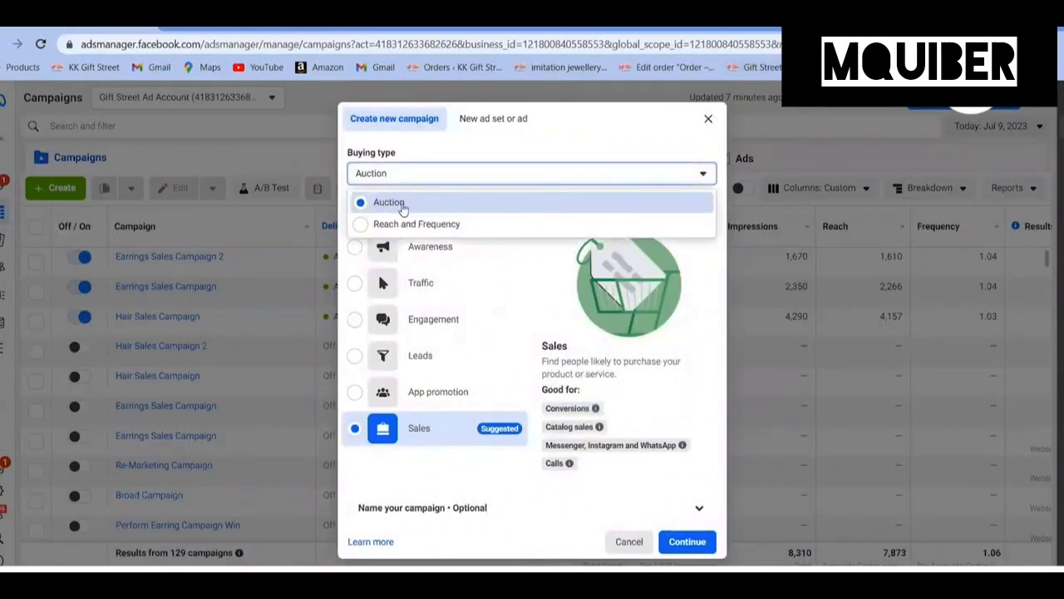
pyautogui.click(655, 175)
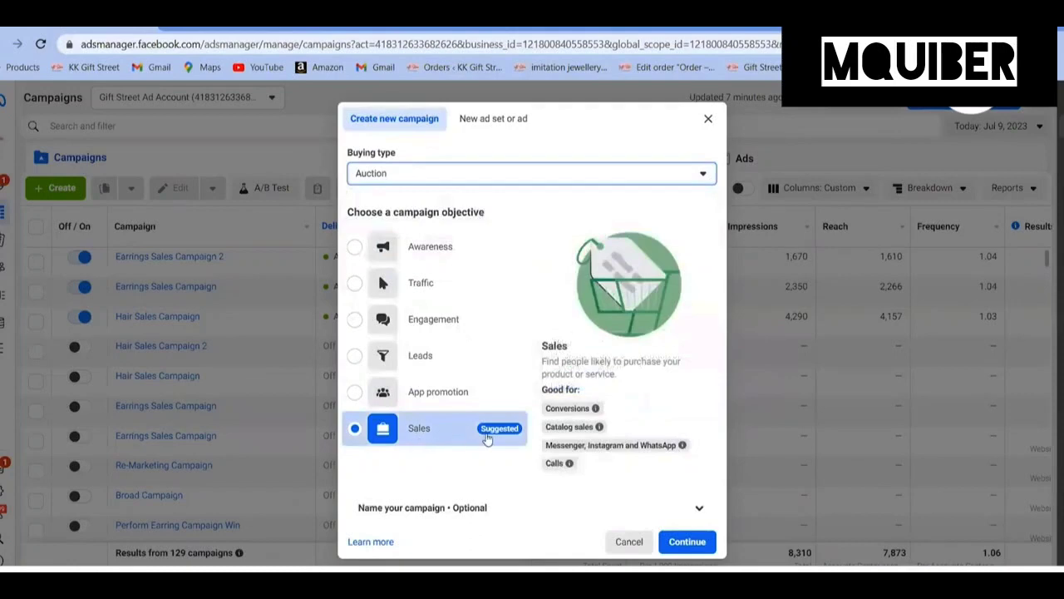
pyautogui.click(681, 541)
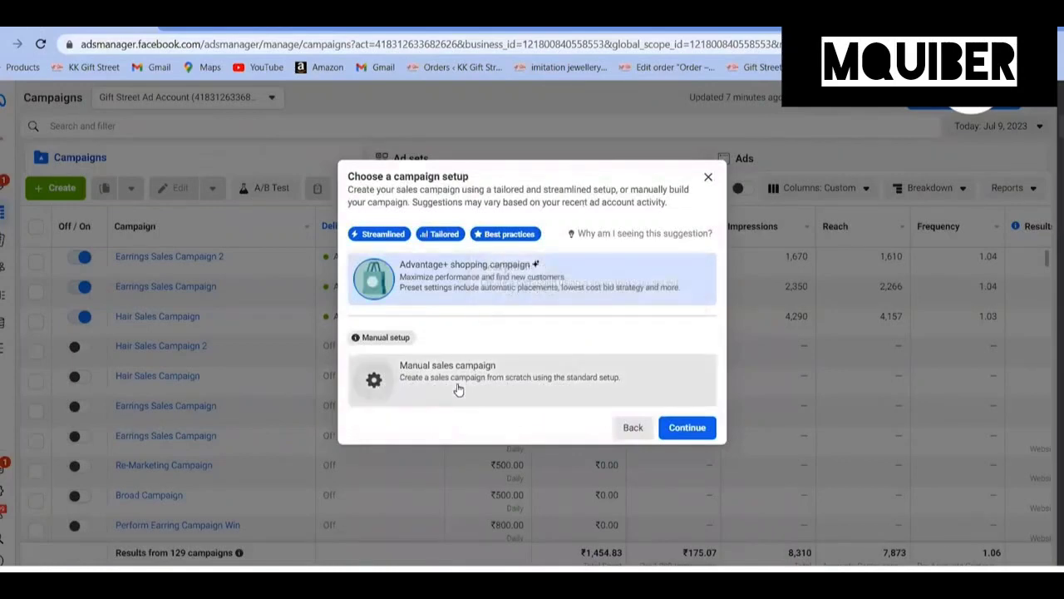
pyautogui.click(460, 385)
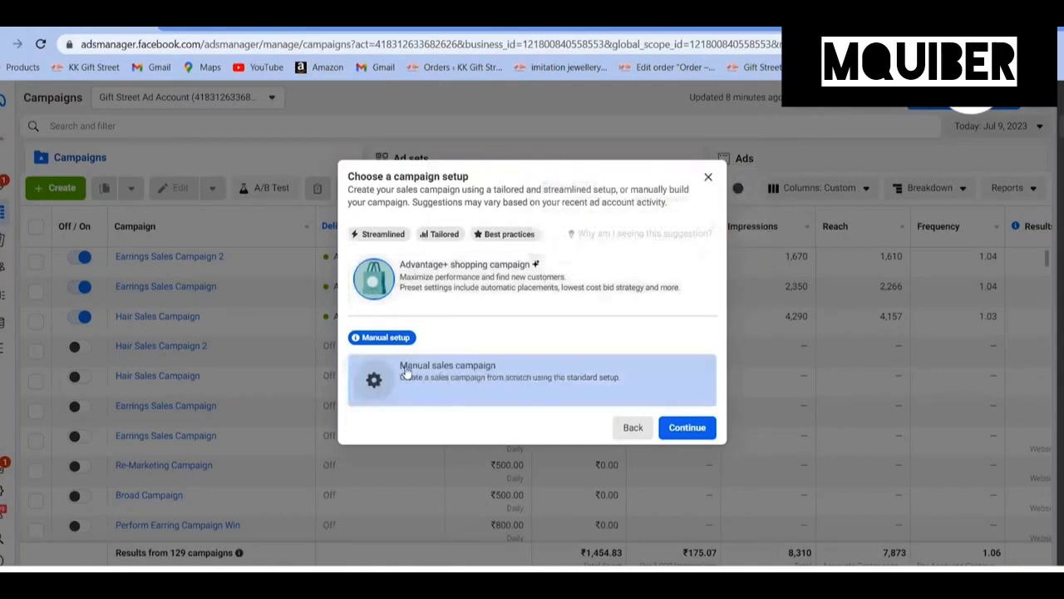
pyautogui.click(687, 428)
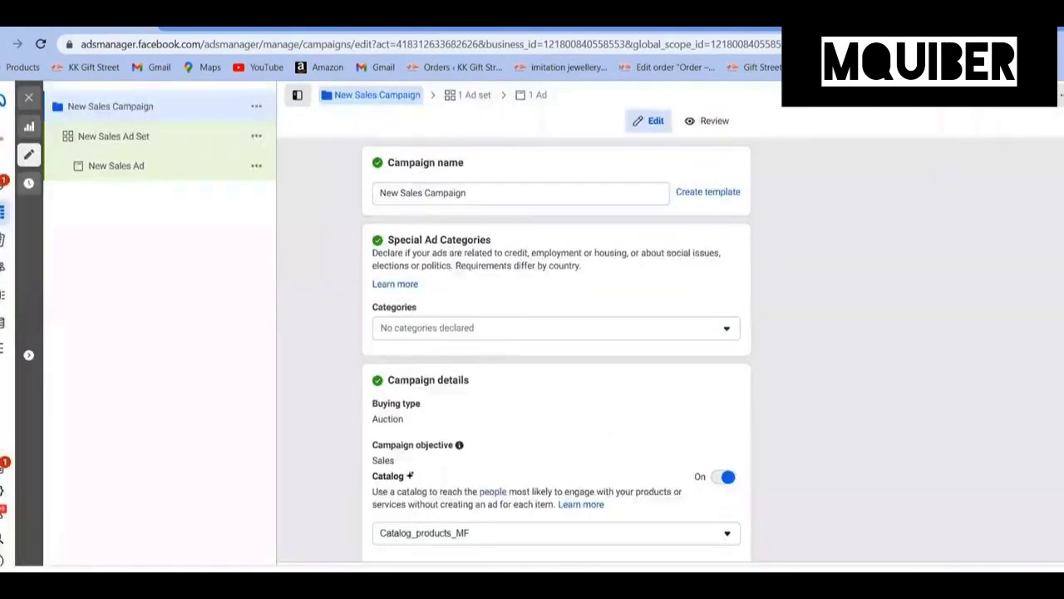
# Rename the campaign to "Sales Campaign"
pyautogui.click(401, 193)
pyautogui.moveTo(373, 197); pyautogui.dragTo(366, 198)
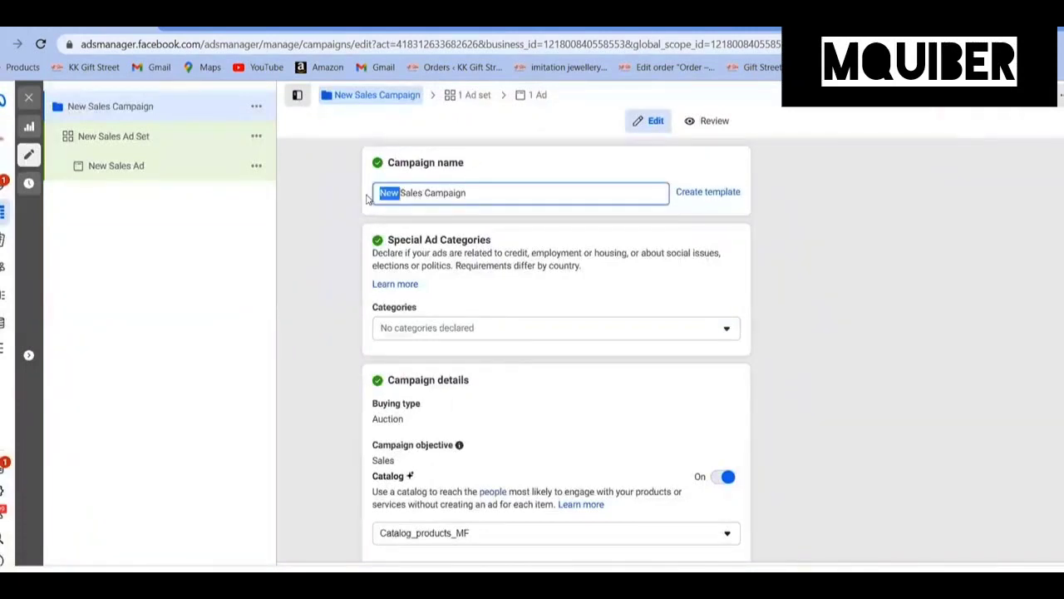
pyautogui.press('BackSpace')
pyautogui.click(346, 227)
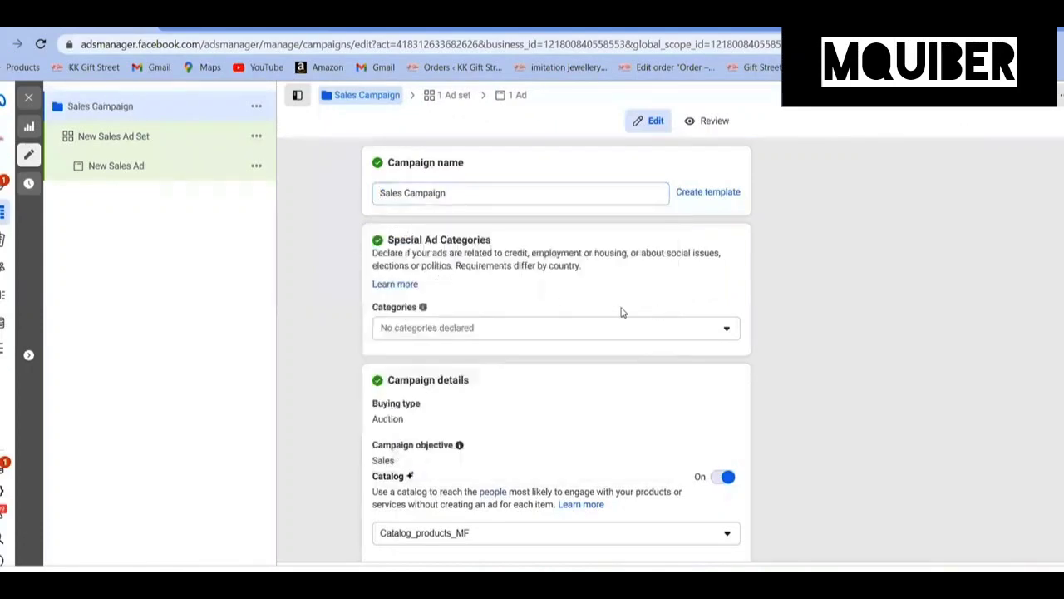
# Review the special ad category choices and the available campaign objectives in the campaign details
pyautogui.click(694, 328)
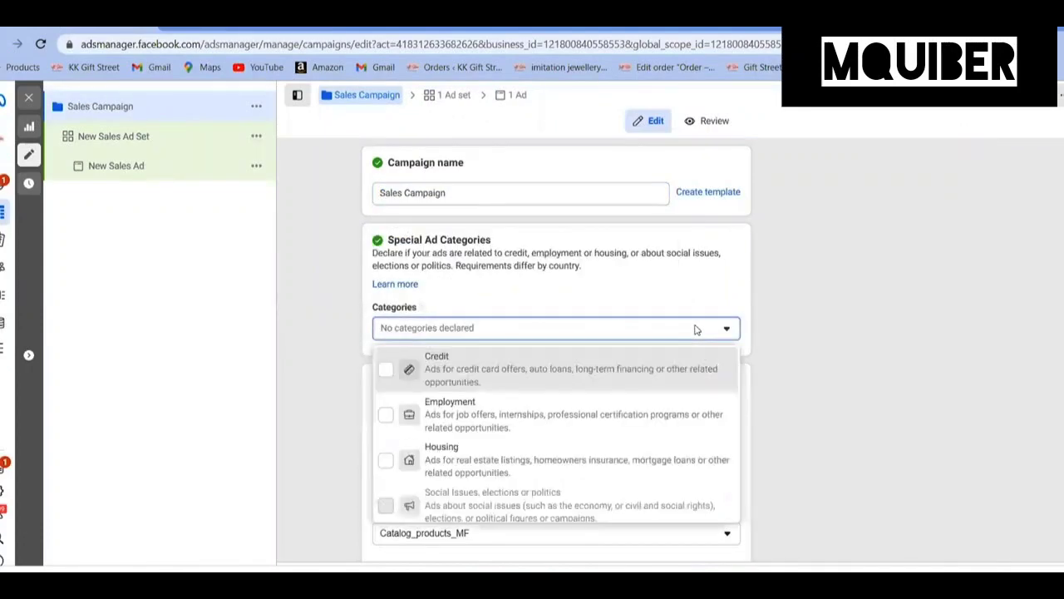
pyautogui.click(696, 328)
pyautogui.scroll(-5, 606, 314)
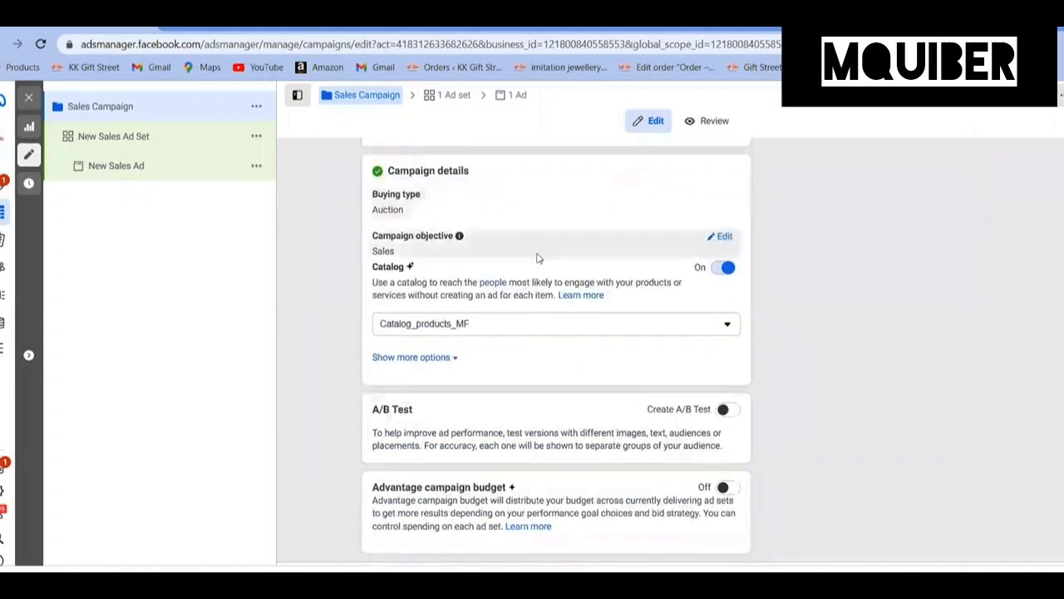
pyautogui.click(720, 240)
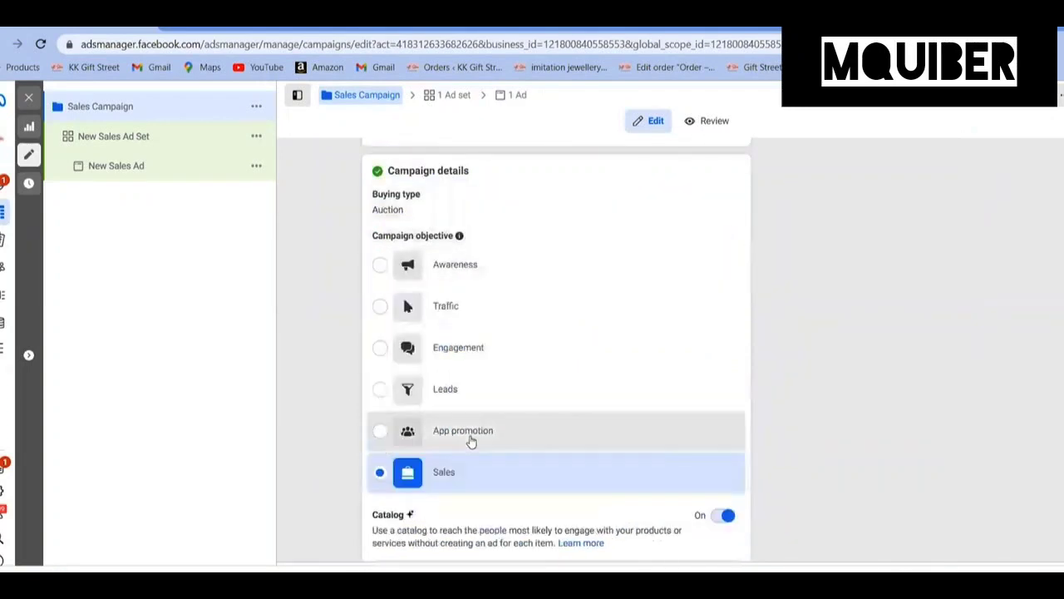
pyautogui.scroll(-2, 349, 380)
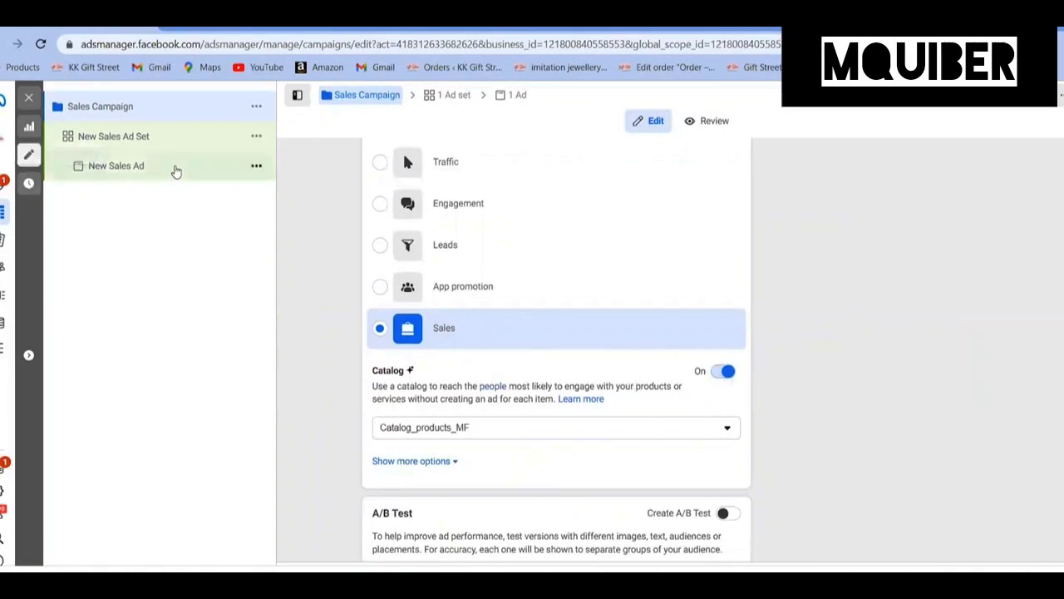
# Turn the campaign's catalog off and on again to use Shopify Product Catalog, and look through the available catalogs
pyautogui.click(727, 375)
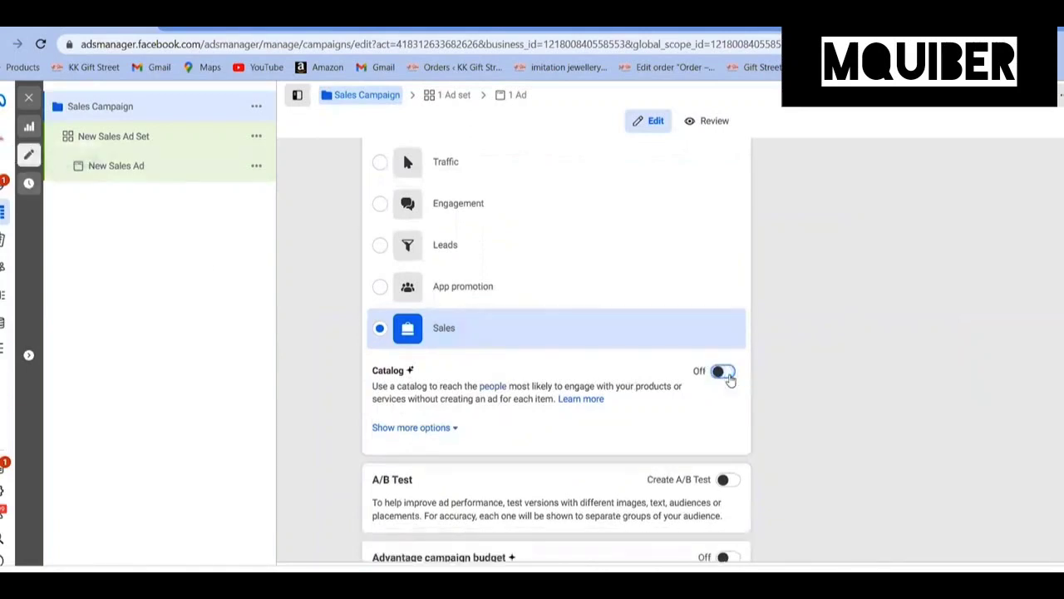
pyautogui.click(727, 374)
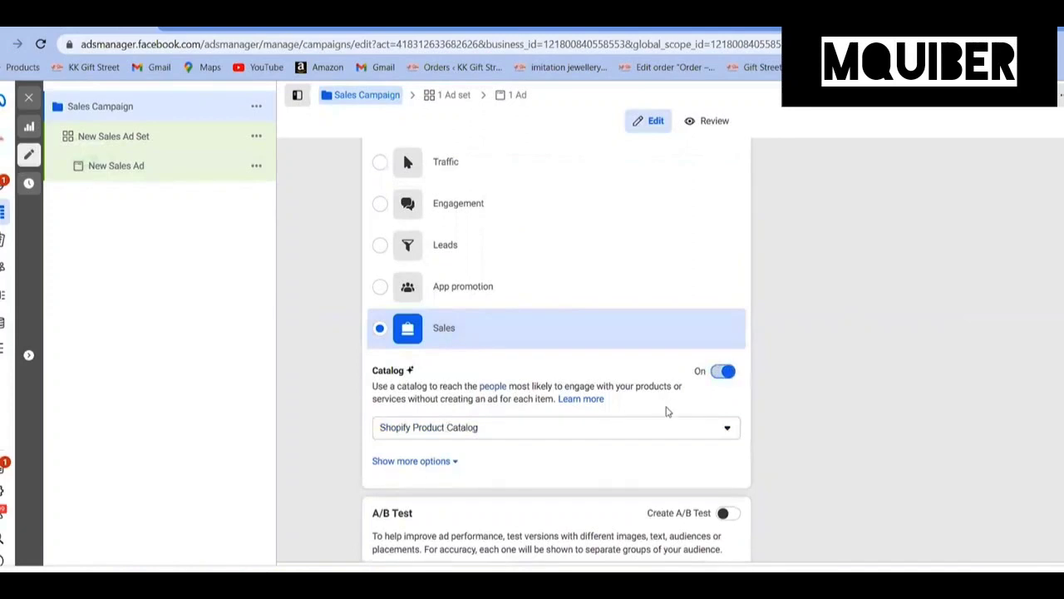
pyautogui.click(728, 431)
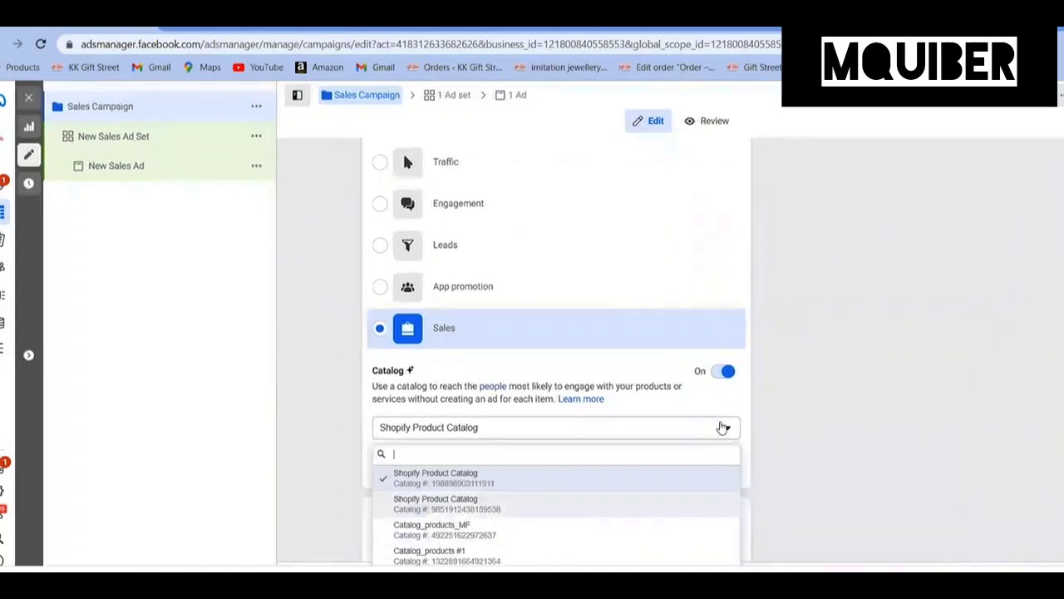
pyautogui.click(723, 427)
# Reveal the additional campaign options, try adding a campaign spending limit and remove it again
pyautogui.click(425, 460)
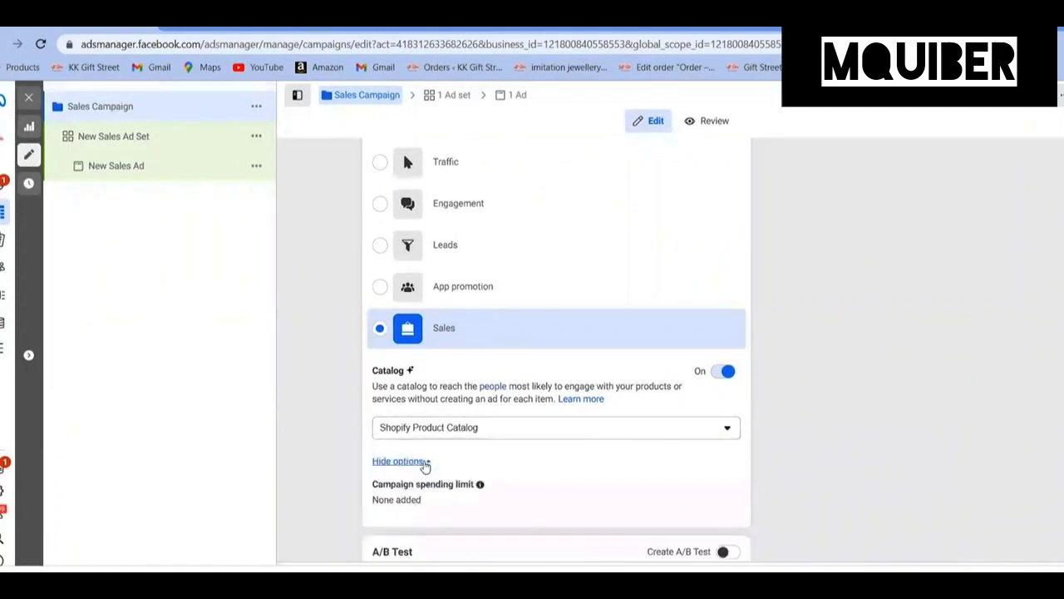
pyautogui.scroll(-2, 427, 457)
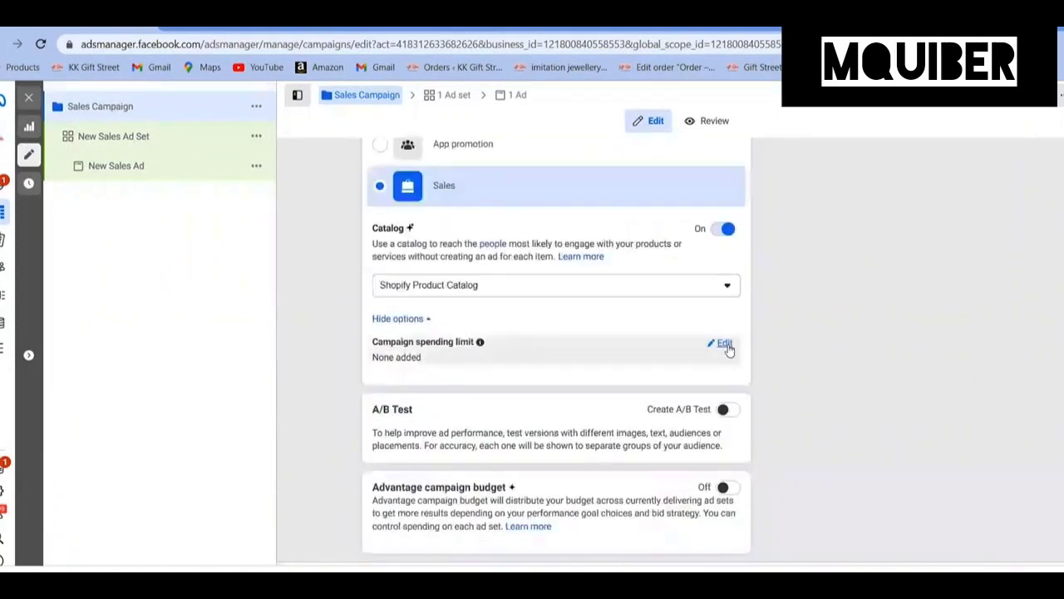
pyautogui.click(723, 350)
pyautogui.click(379, 362)
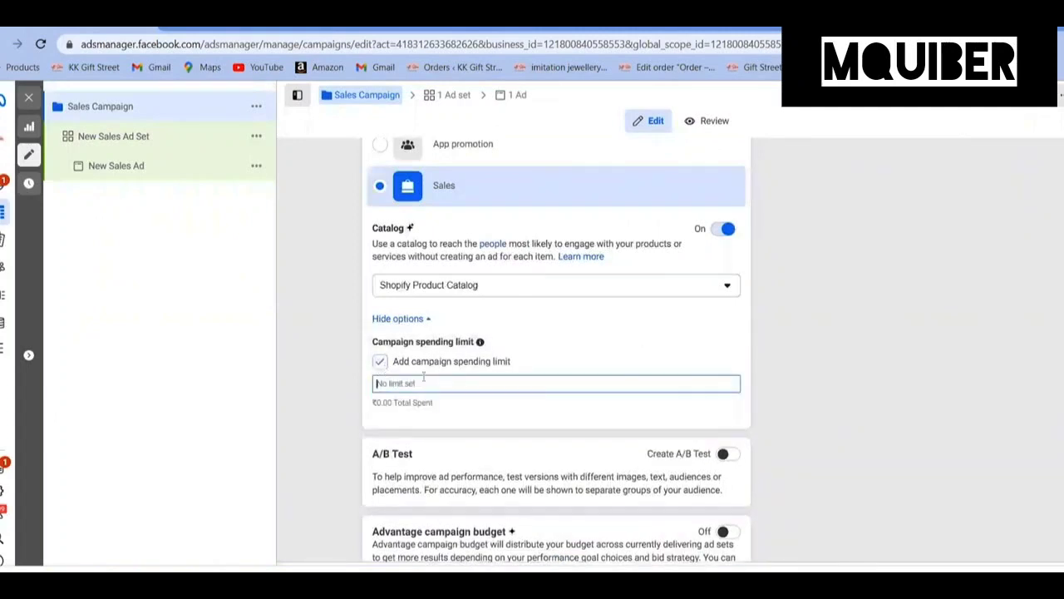
pyautogui.click(380, 361)
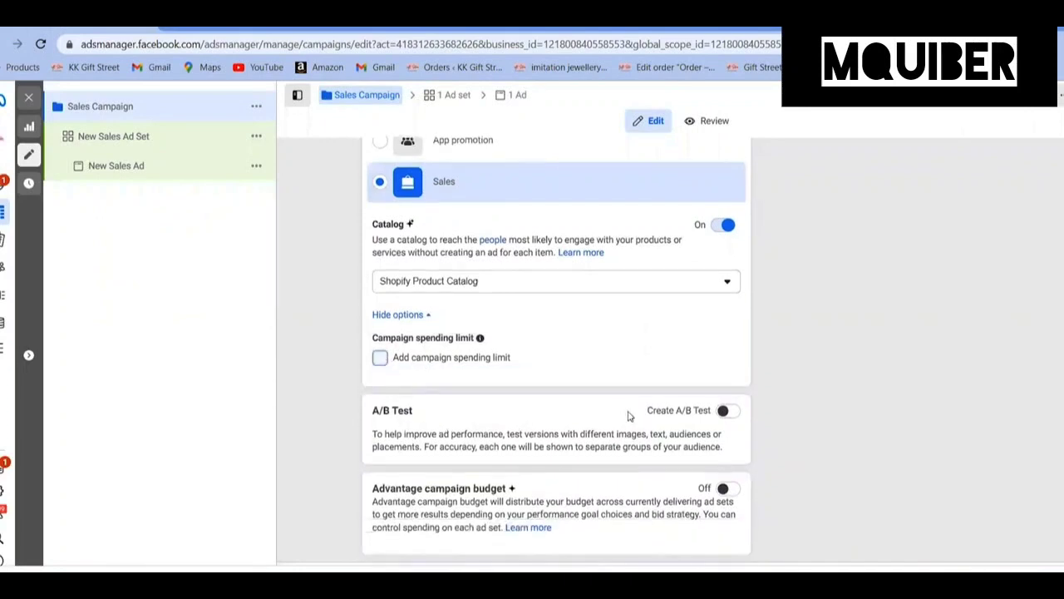
# Try enabling the A/B test for the campaign and turn it off again
pyautogui.moveTo(650, 413); pyautogui.dragTo(729, 415)
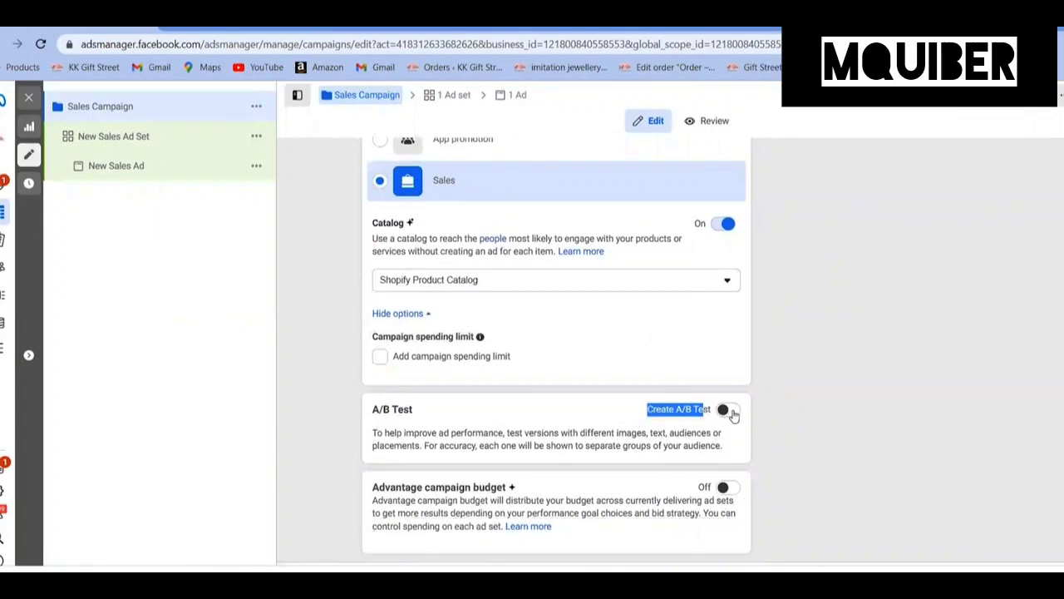
pyautogui.click(729, 412)
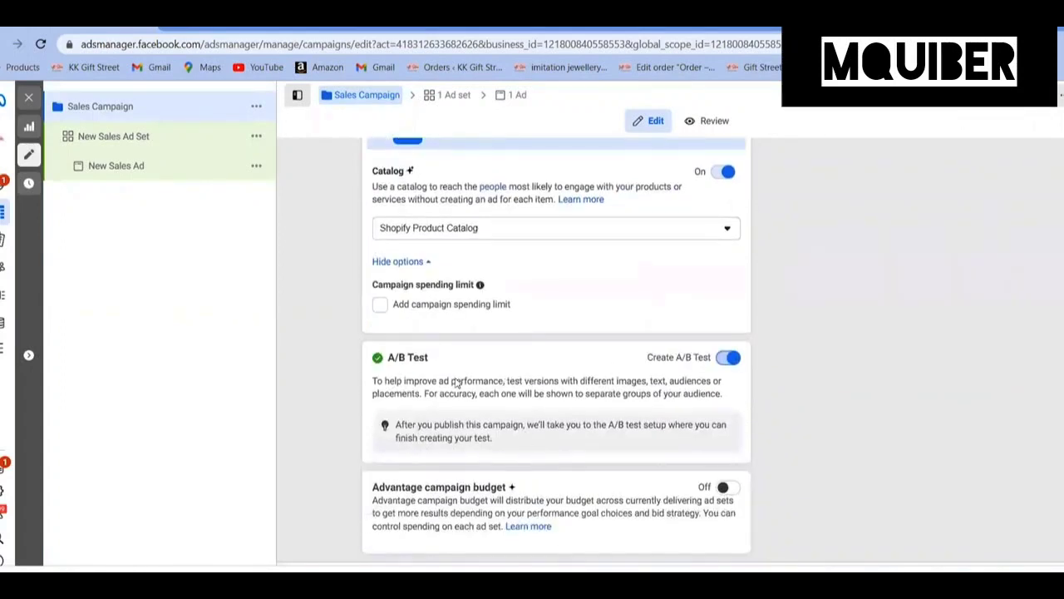
pyautogui.click(727, 364)
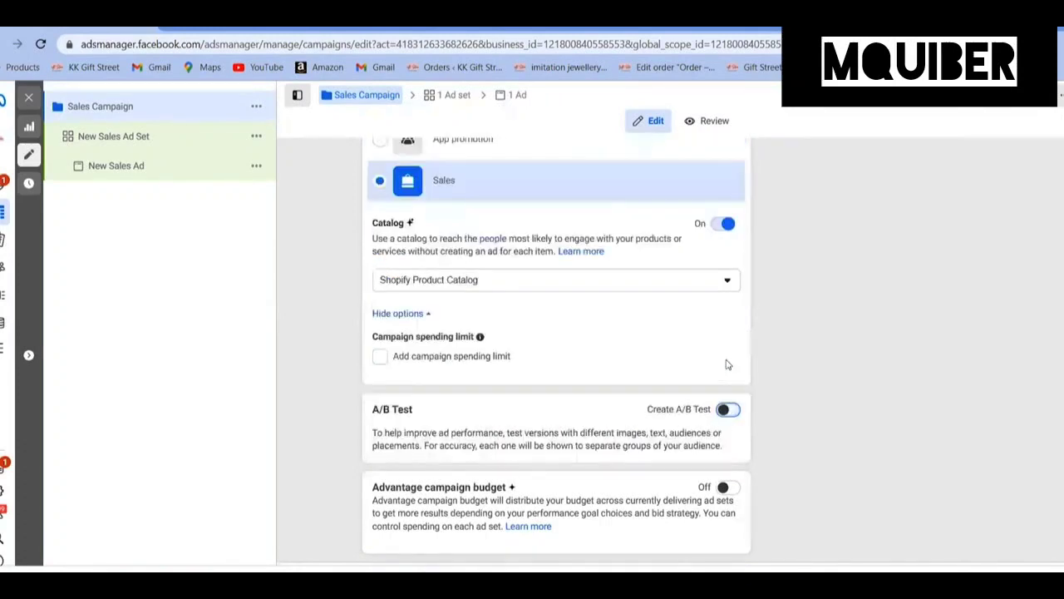
# Turn on Advantage campaign budget and bring its campaign budget settings into view
pyautogui.moveTo(373, 488); pyautogui.dragTo(504, 488)
pyautogui.click(725, 487)
pyautogui.scroll(-2, 587, 426)
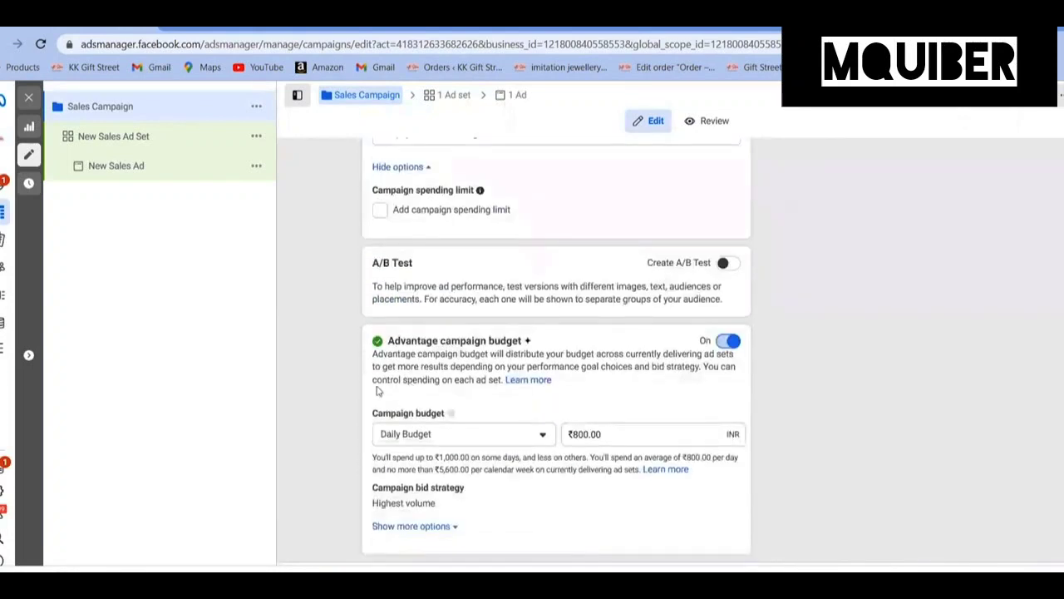
pyautogui.moveTo(398, 416); pyautogui.dragTo(445, 414)
pyautogui.click(497, 411)
# Switch the campaign budget to Lifetime Budget and back to a Daily Budget of ₹1,000.00
pyautogui.click(528, 434)
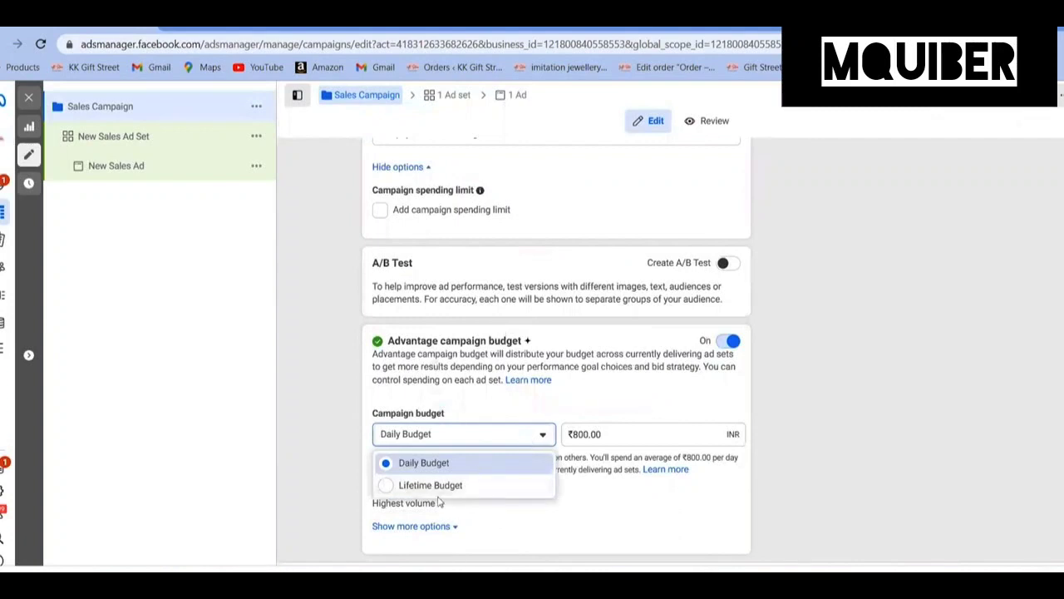
pyautogui.click(435, 488)
pyautogui.click(529, 439)
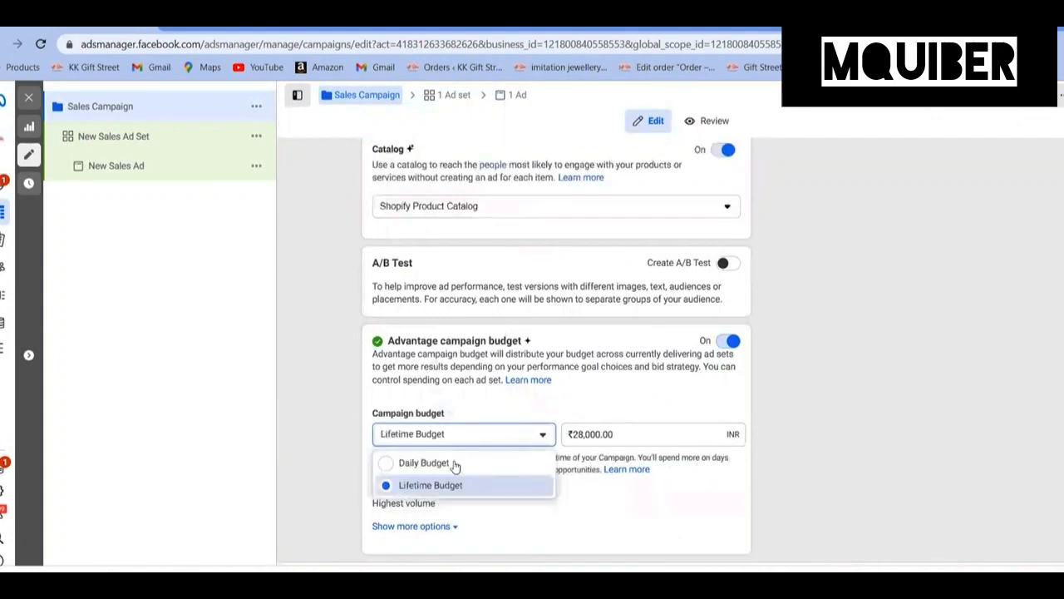
pyautogui.click(455, 464)
pyautogui.scroll(-1, 582, 470)
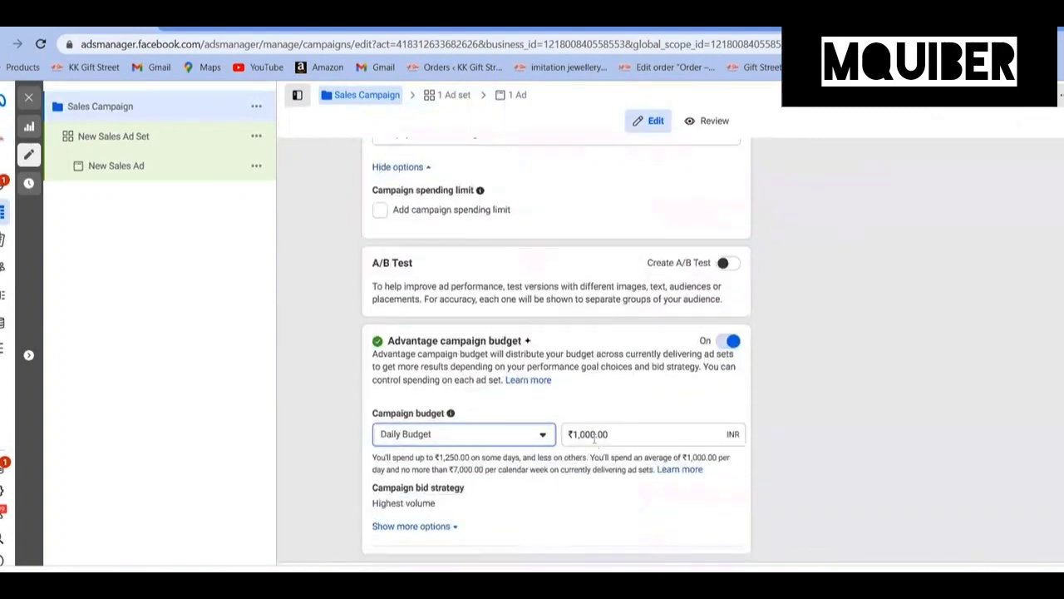
pyautogui.click(595, 434)
pyautogui.moveTo(571, 434)
pyautogui.mouseDown()
pyautogui.moveTo(623, 434)
pyautogui.moveTo(570, 436)
pyautogui.mouseUp()
pyautogui.click(623, 434)
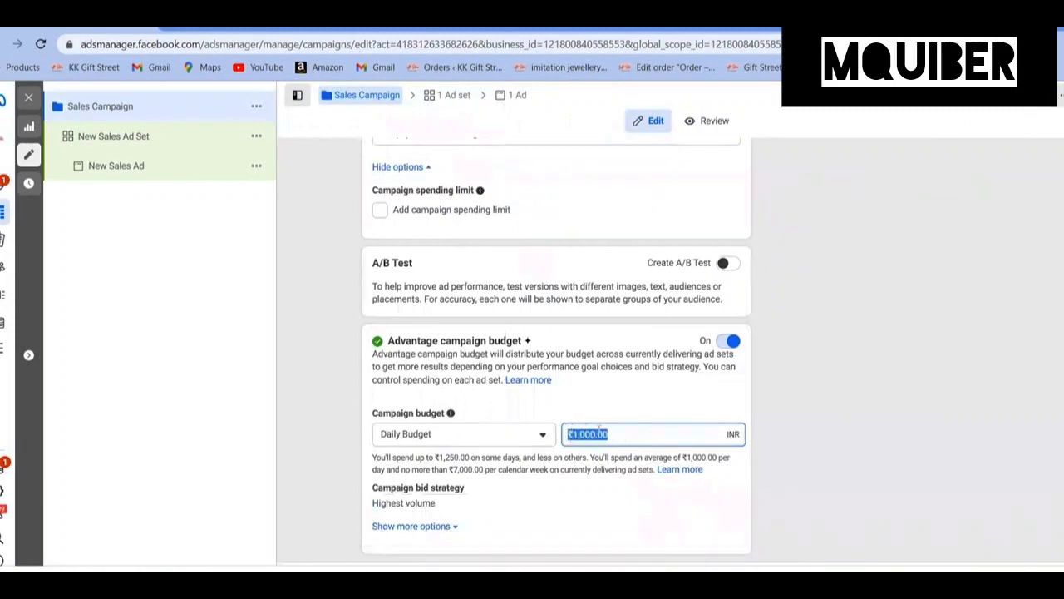
pyautogui.click(611, 433)
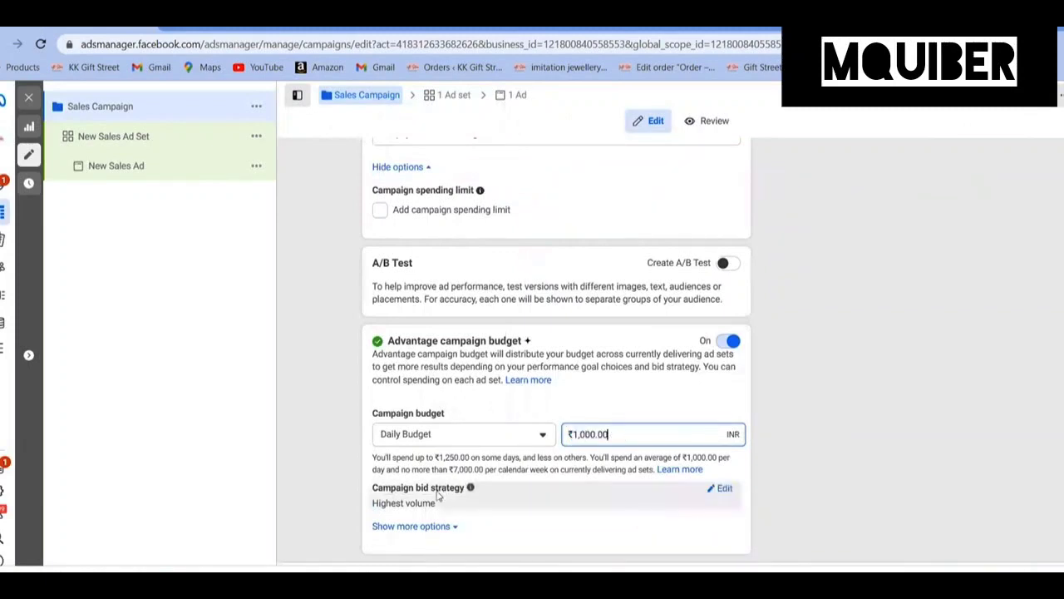
# Set the campaign bid strategy to Cost per result goal and check the ROAS goal option's availability
pyautogui.click(720, 489)
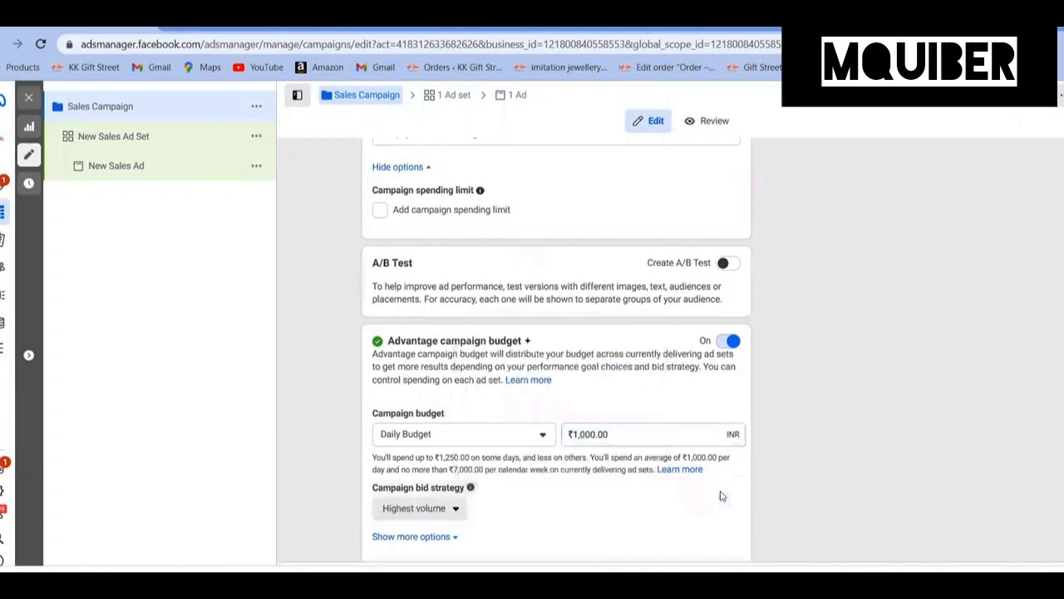
pyautogui.click(452, 497)
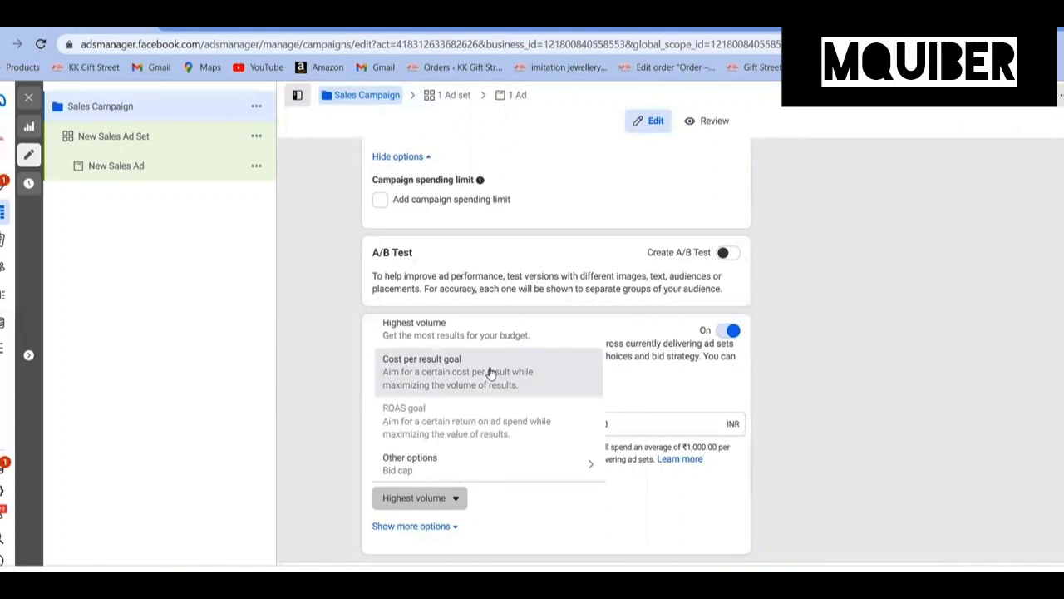
pyautogui.click(490, 373)
pyautogui.click(462, 497)
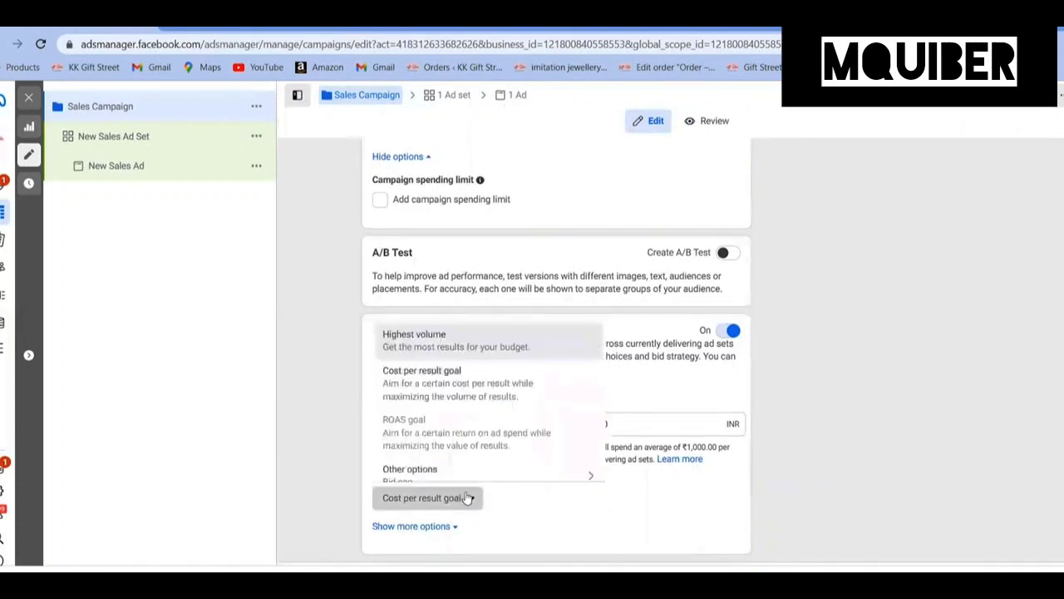
pyautogui.moveTo(426, 427)
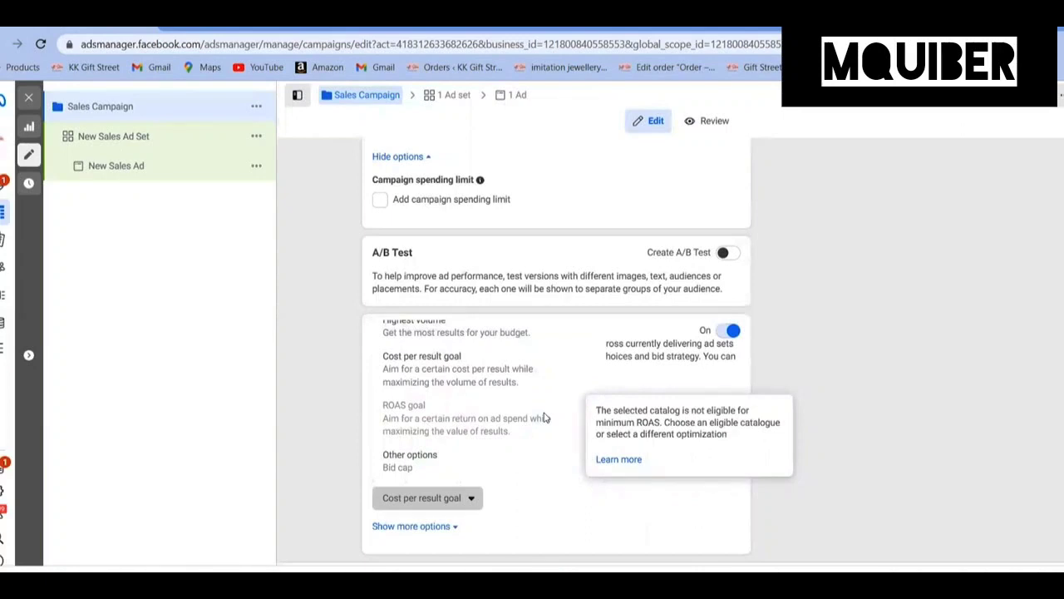
# Change the campaign's catalog to the second Shopify Product Catalog entry
pyautogui.scroll(5, 373, 412)
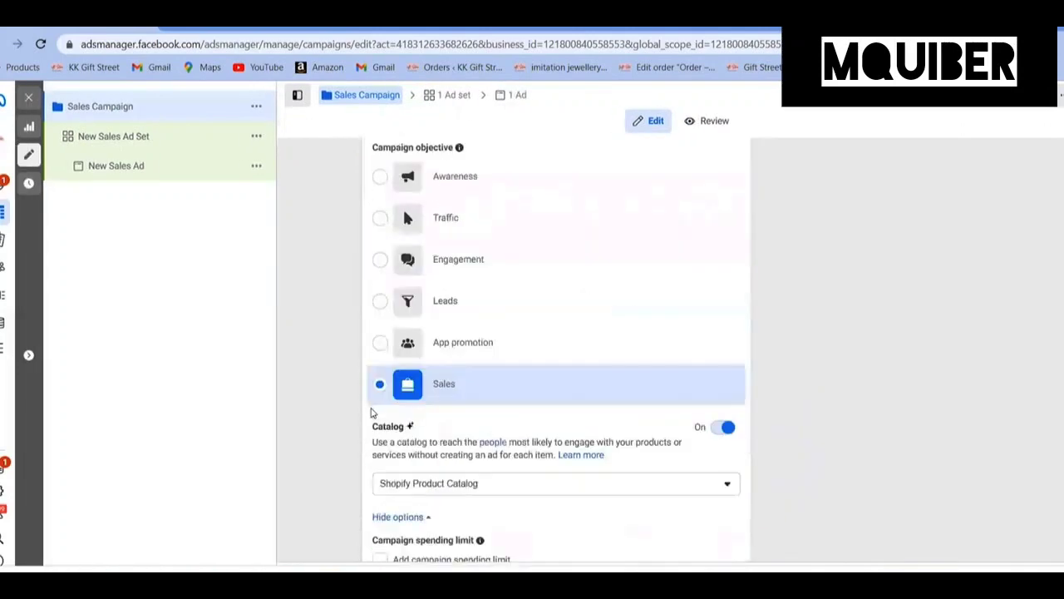
pyautogui.scroll(-2, 374, 412)
pyautogui.click(727, 341)
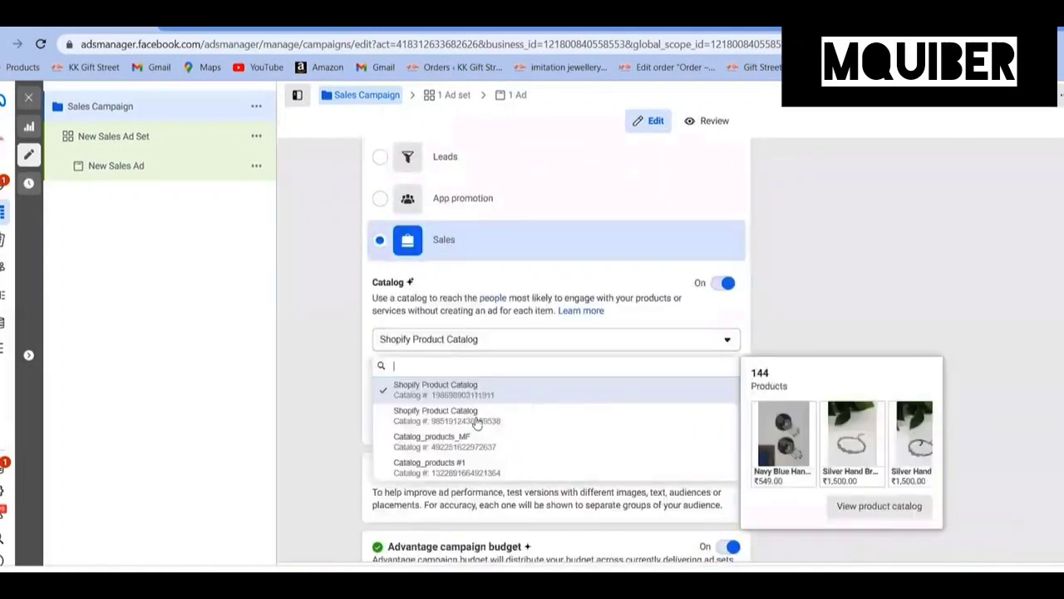
pyautogui.click(409, 425)
pyautogui.scroll(-3, 380, 416)
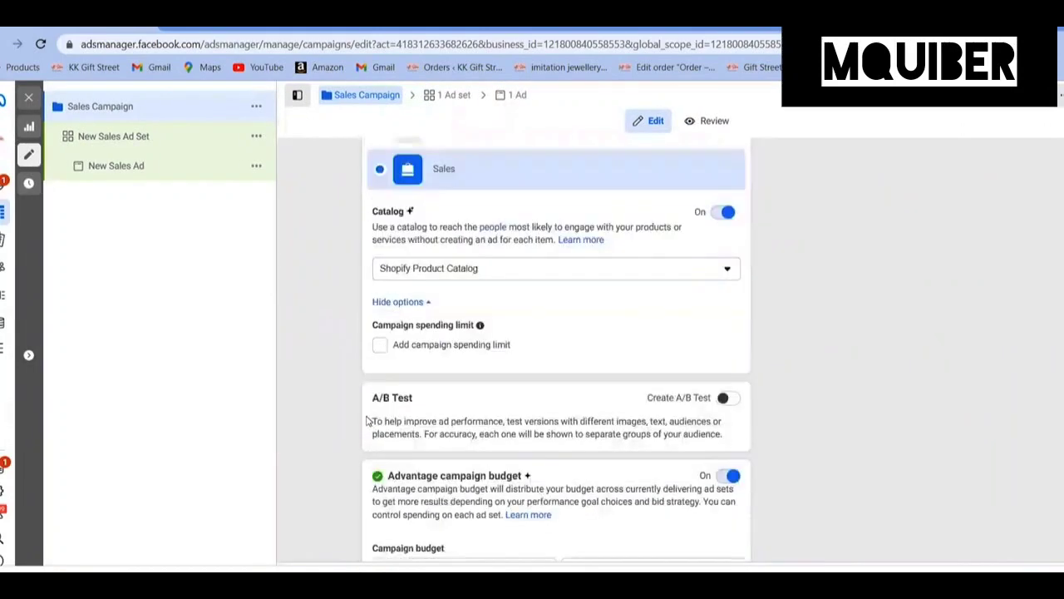
# Check whether the ROAS goal bid strategy is available for the selected Shopify Product Catalog
pyautogui.click(460, 497)
pyautogui.moveTo(358, 416)
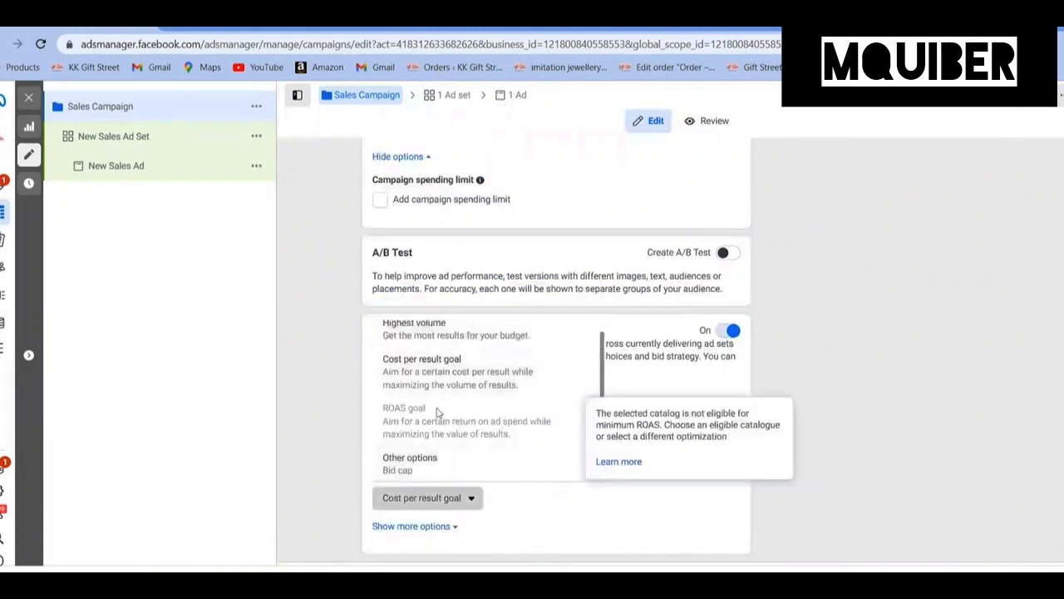
pyautogui.scroll(3, 615, 228)
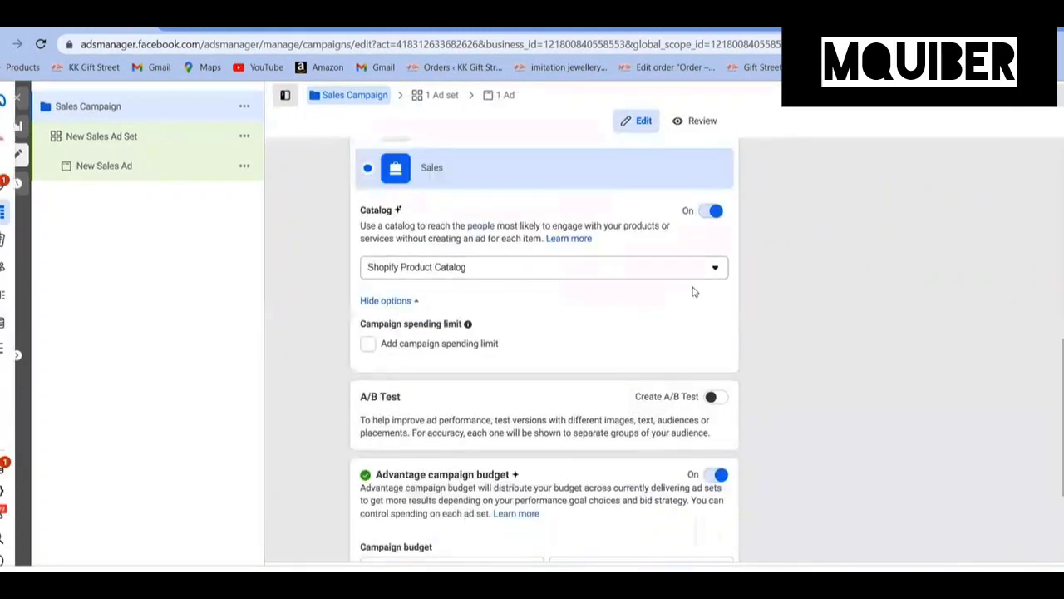
# Change the campaign's catalog to Catalog_products_MF and check the available campaign bid strategies
pyautogui.click(548, 270)
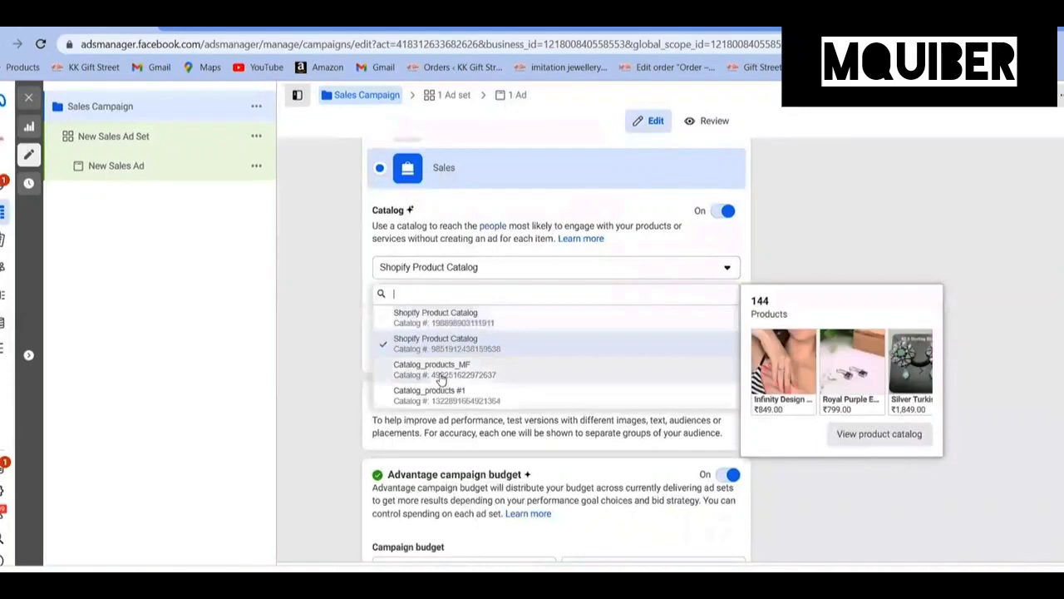
pyautogui.click(442, 381)
pyautogui.scroll(-2, 351, 380)
pyautogui.click(443, 505)
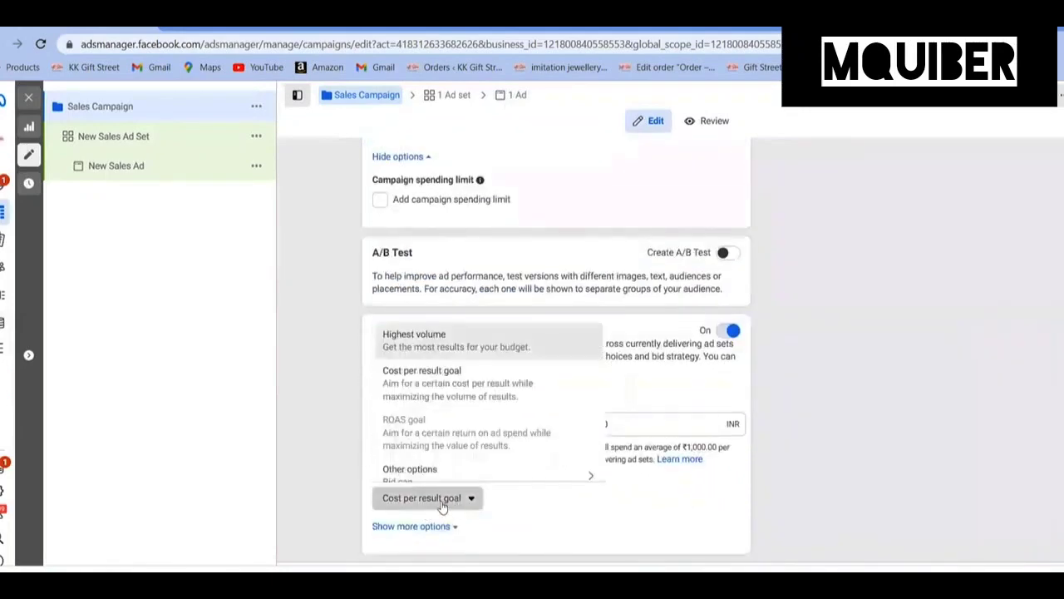
# Change the campaign's catalog to Catalog_products #1 and check the availability of the ROAS goal bid strategy
pyautogui.scroll(1, 612, 236)
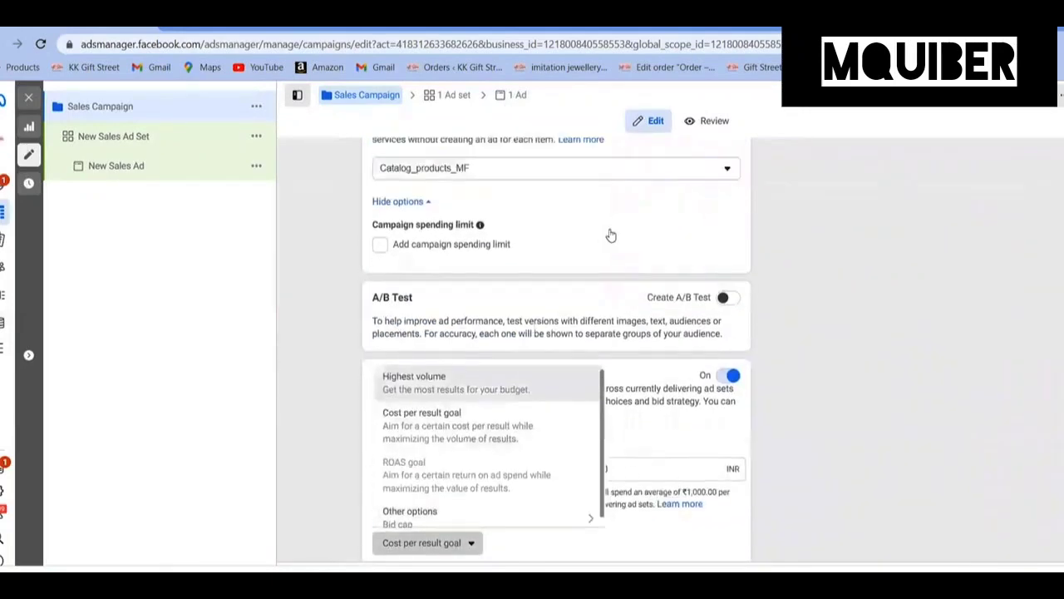
pyautogui.scroll(2, 611, 236)
pyautogui.click(701, 267)
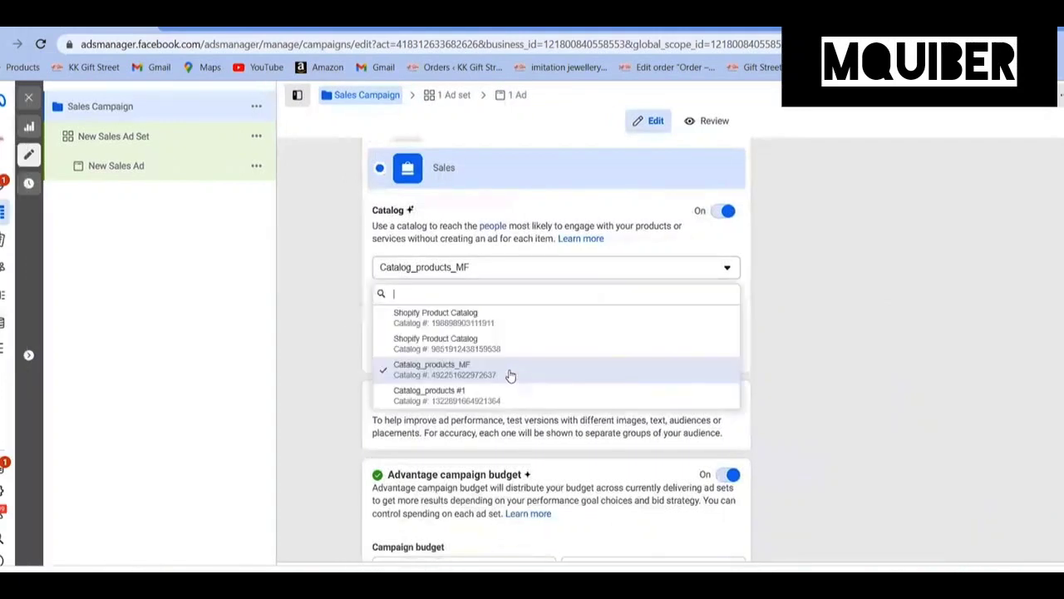
pyautogui.click(471, 398)
pyautogui.scroll(-3, 360, 410)
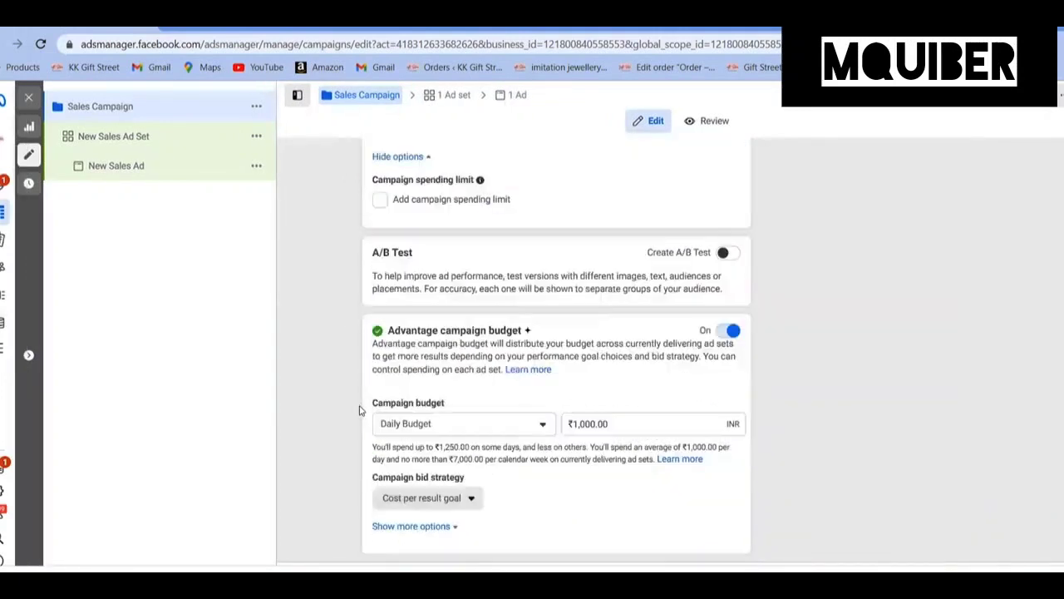
pyautogui.click(433, 497)
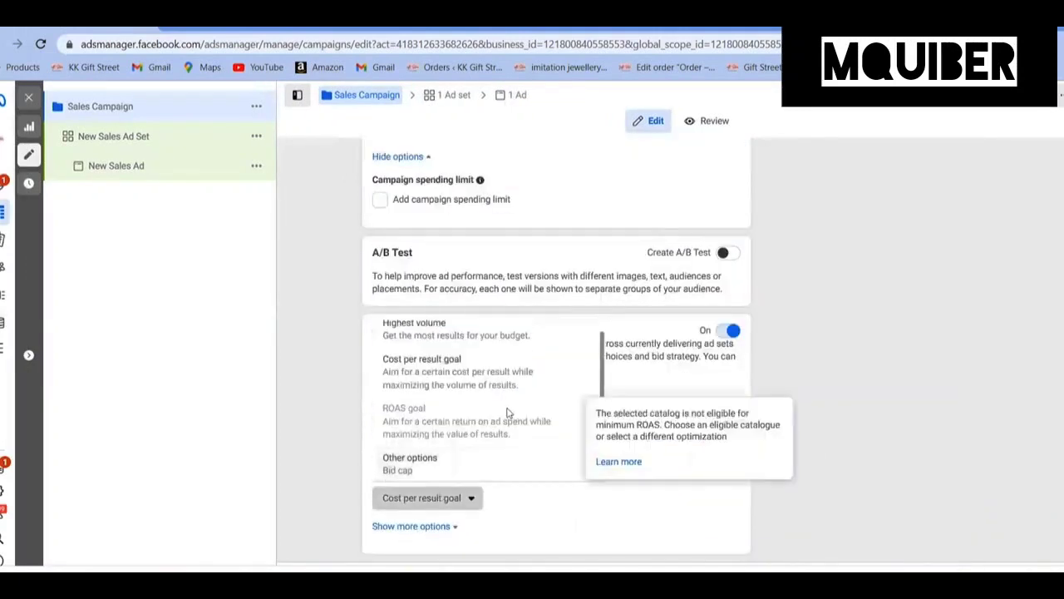
pyautogui.scroll(3, 346, 383)
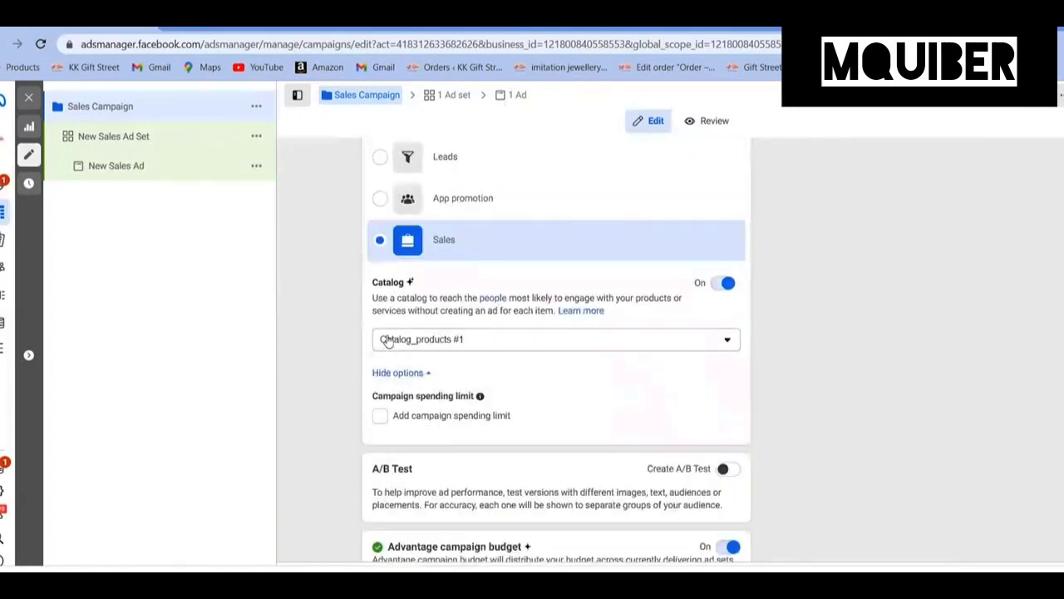
# Review the bid strategy choices and change the campaign bid strategy to Highest volume, accepting the bid amount reset
pyautogui.scroll(-3, 361, 388)
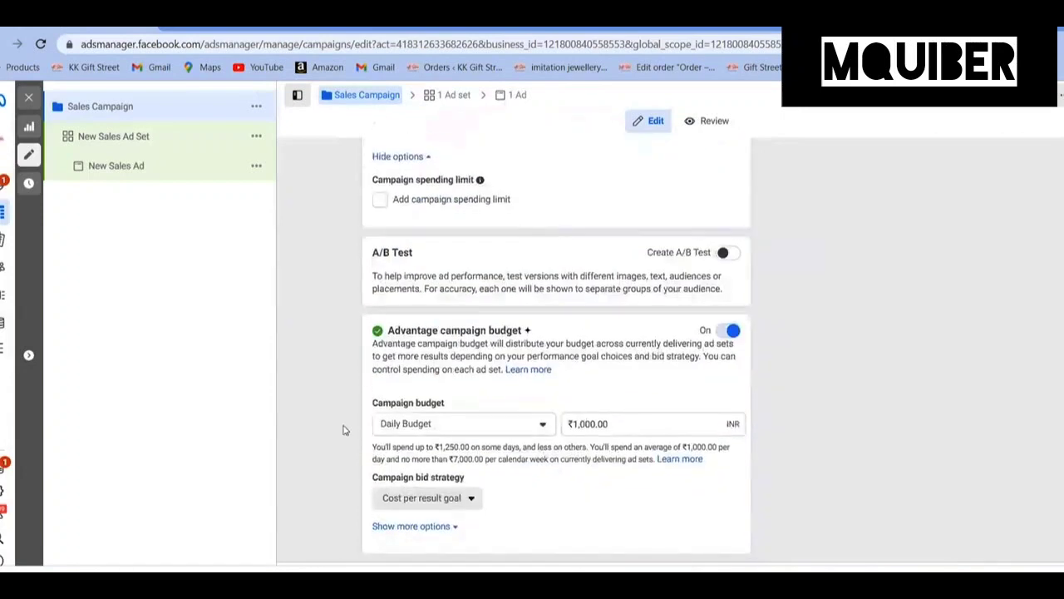
pyautogui.click(446, 498)
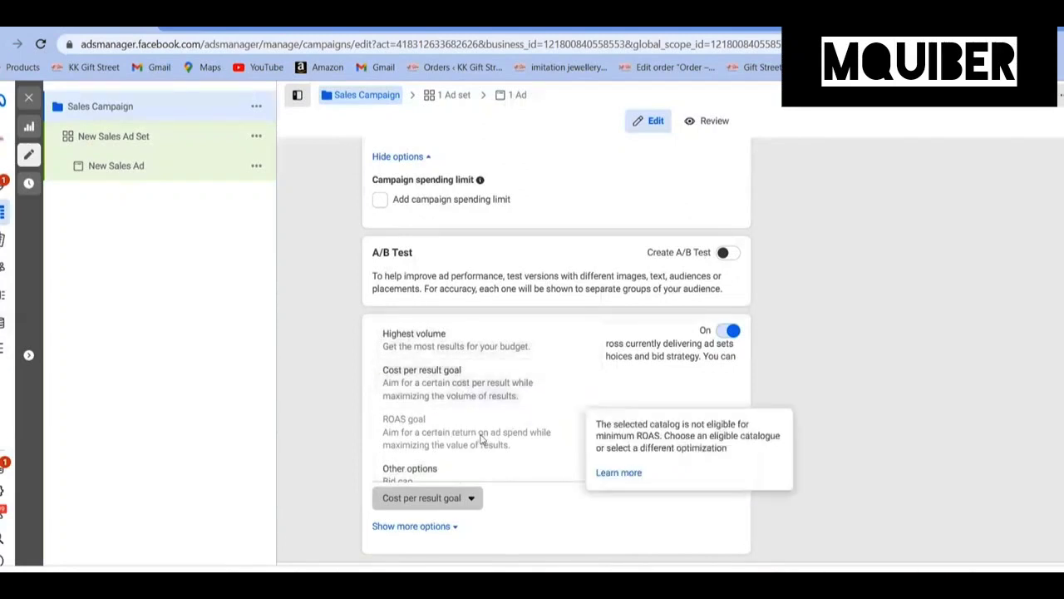
pyautogui.scroll(-1, 484, 436)
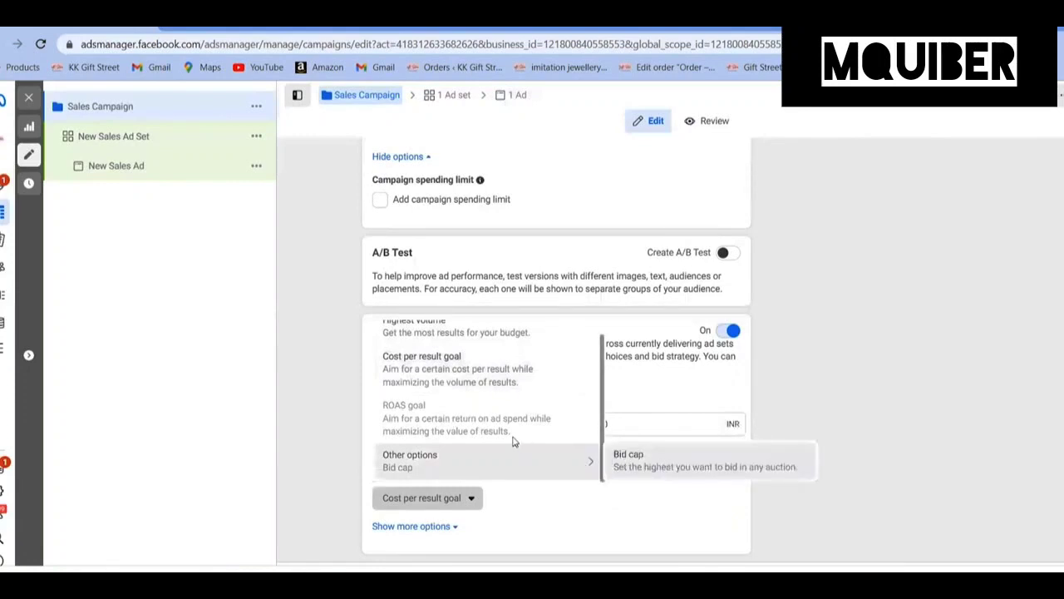
pyautogui.scroll(1, 514, 439)
pyautogui.click(519, 349)
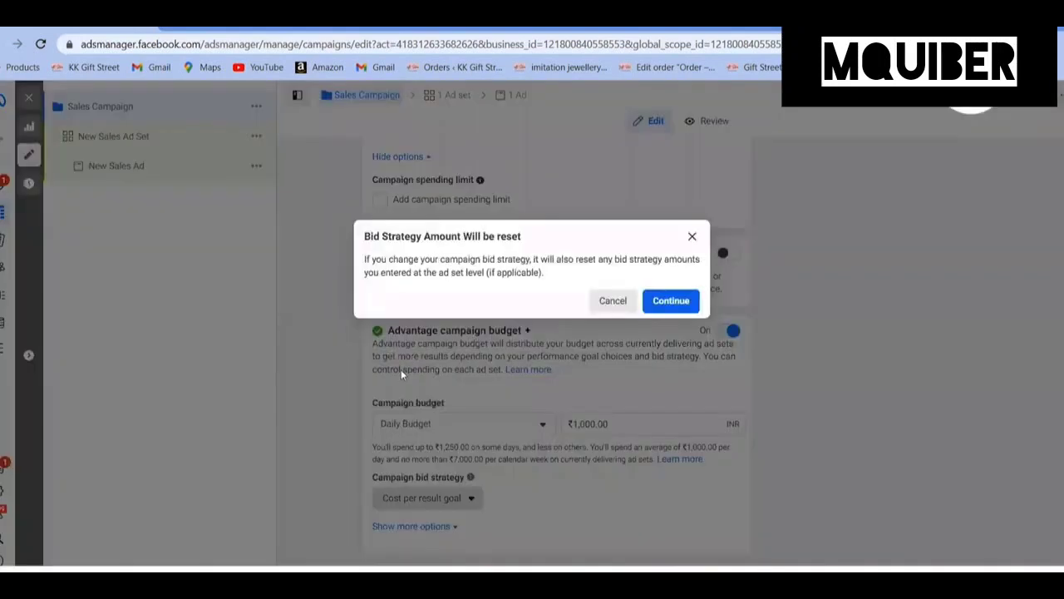
pyautogui.click(657, 300)
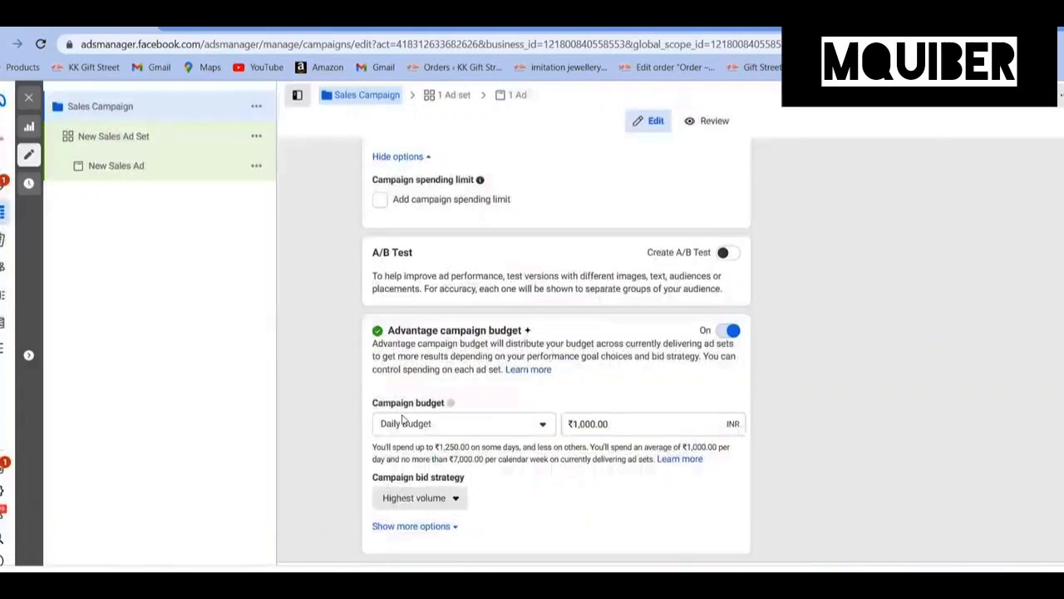
# Switch the campaign budget to Lifetime Budget and open the campaign's ad scheduling setting for editing
pyautogui.click(432, 526)
pyautogui.scroll(-1, 454, 499)
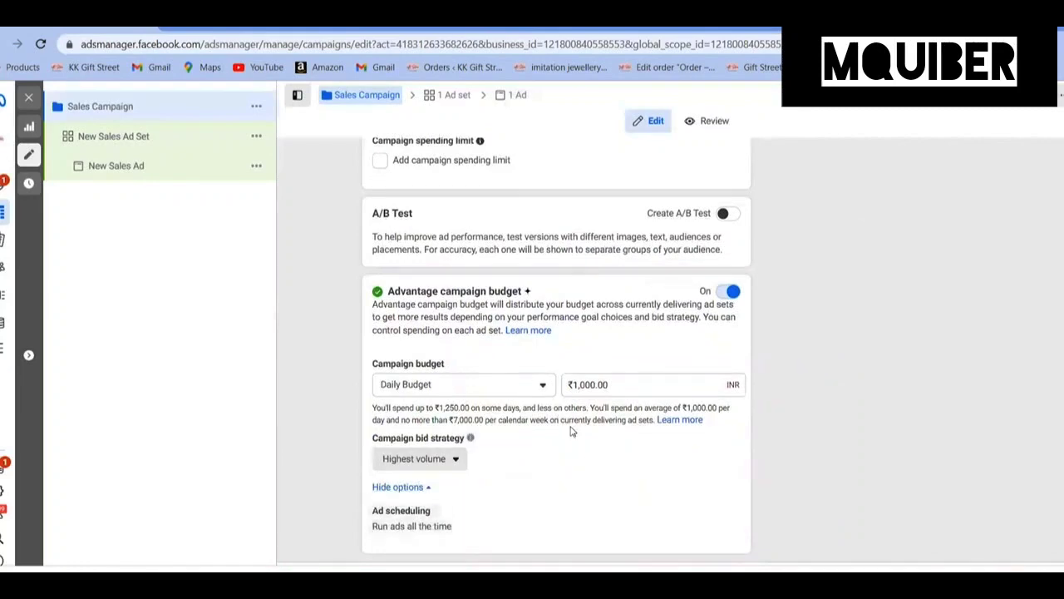
pyautogui.click(545, 387)
pyautogui.click(471, 434)
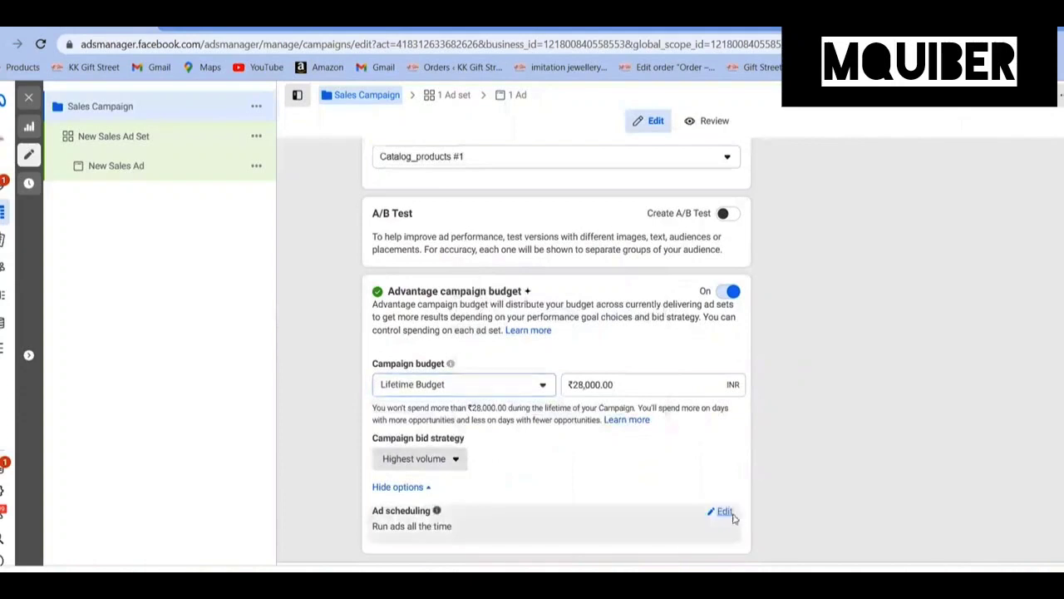
pyautogui.click(732, 515)
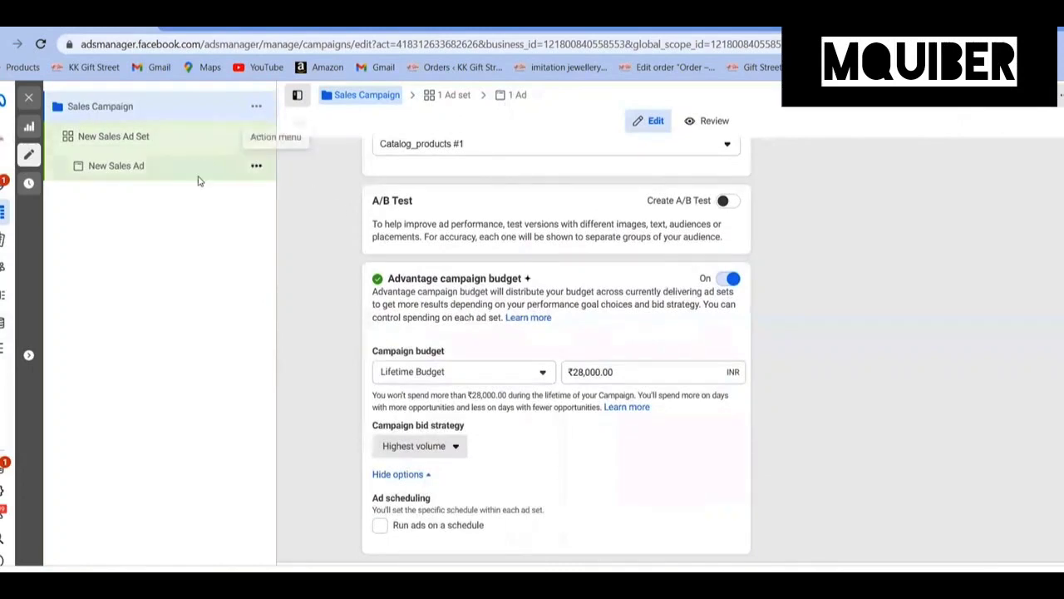
# Examine the Budget & schedule section of New Sales Ad Set, including its additional options
pyautogui.click(121, 138)
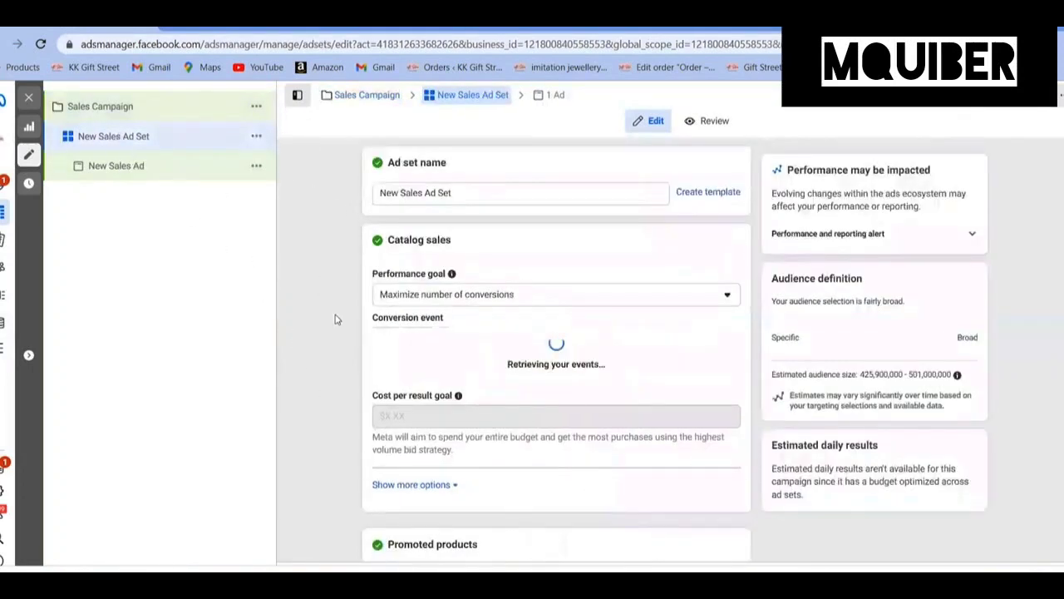
pyautogui.scroll(-5, 350, 318)
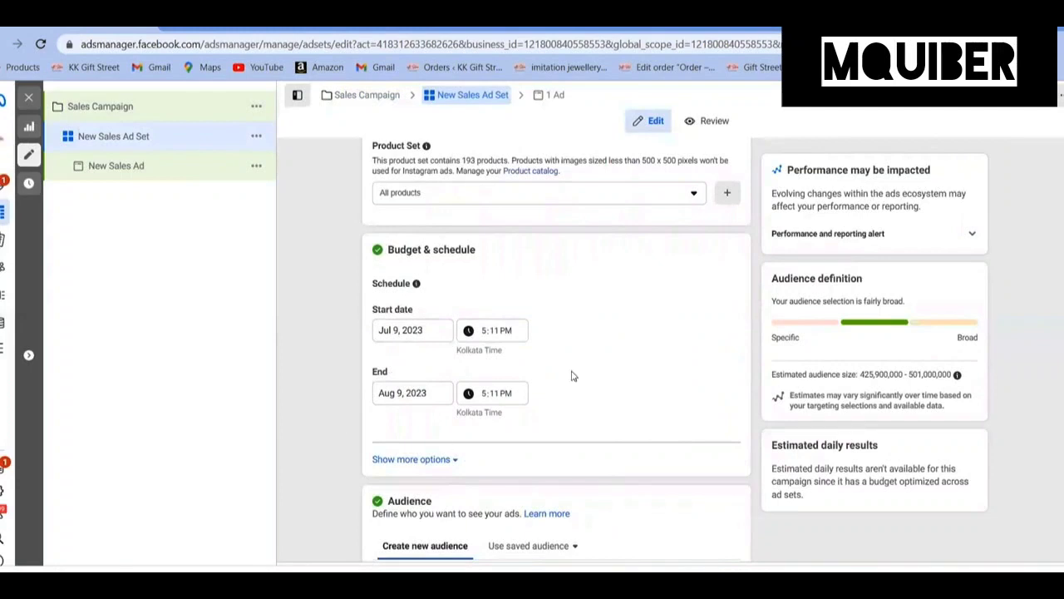
pyautogui.click(425, 465)
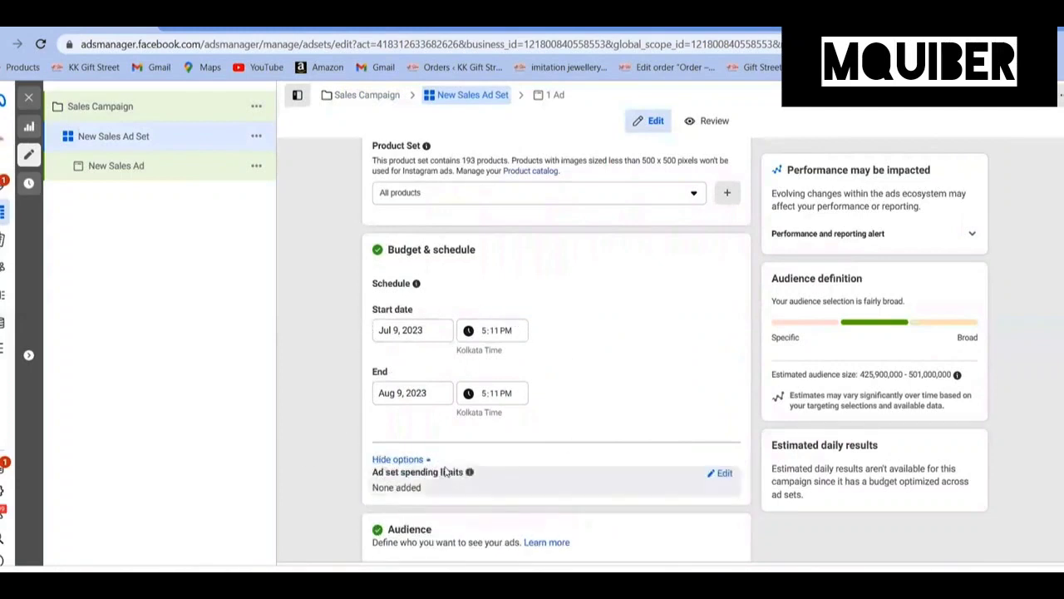
# Return to the Sales Campaign settings and enable Run ads on a schedule under Ad scheduling
pyautogui.click(117, 114)
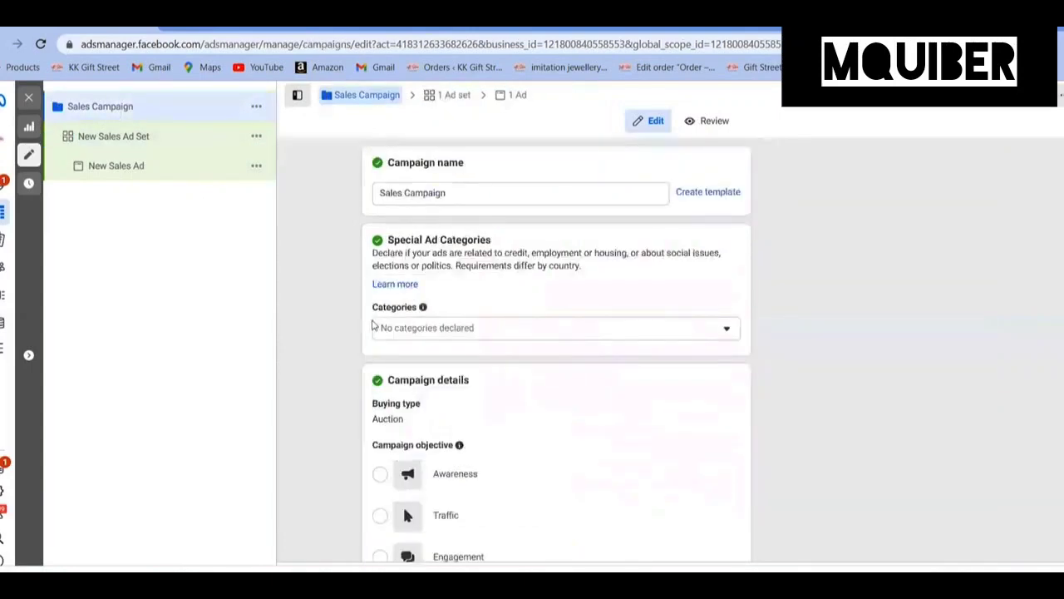
pyautogui.scroll(-8, 374, 327)
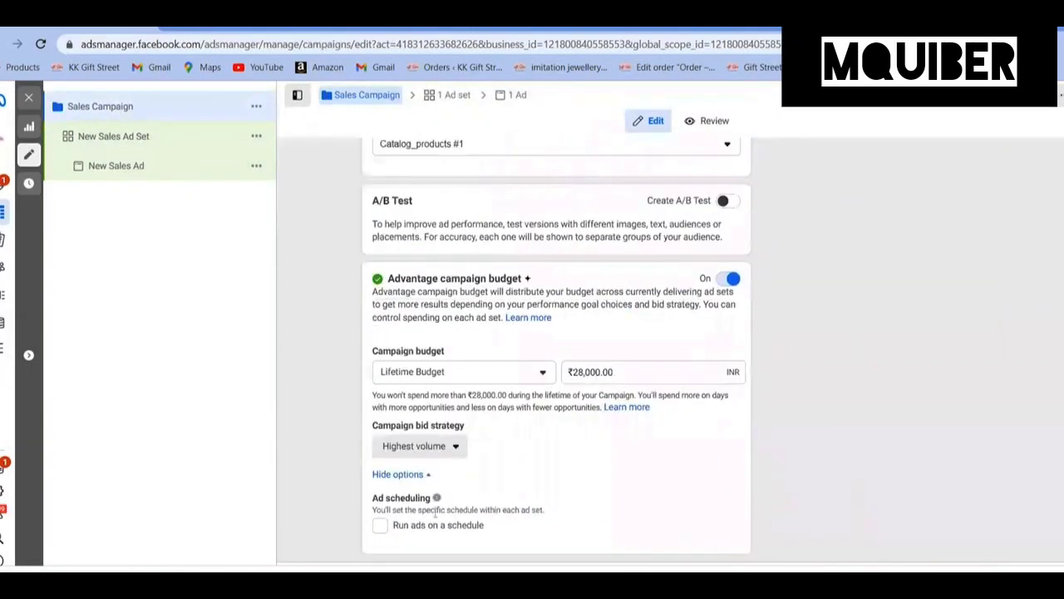
pyautogui.moveTo(394, 530); pyautogui.dragTo(488, 544)
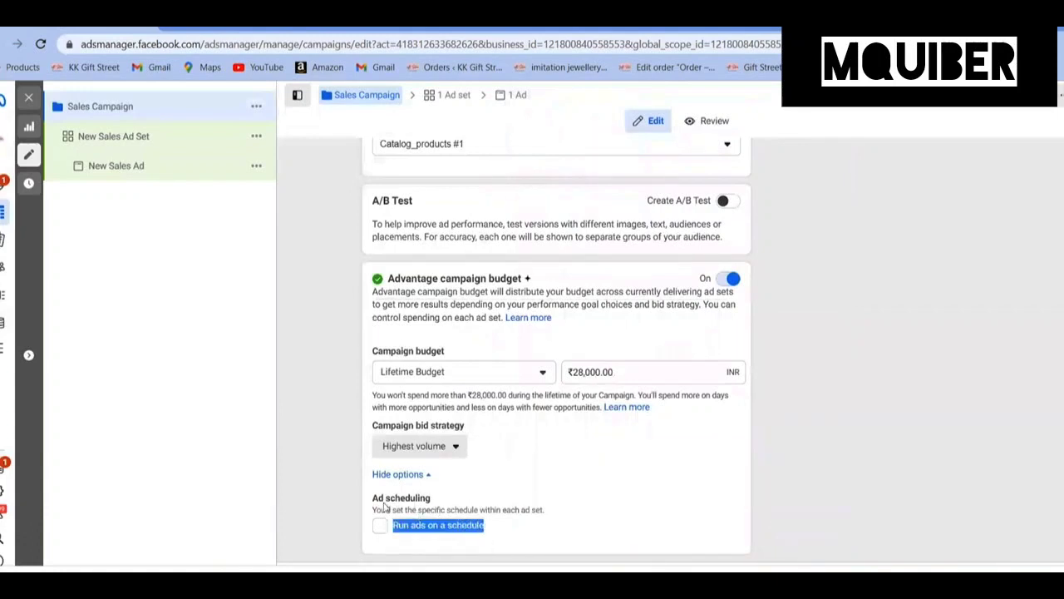
pyautogui.click(337, 501)
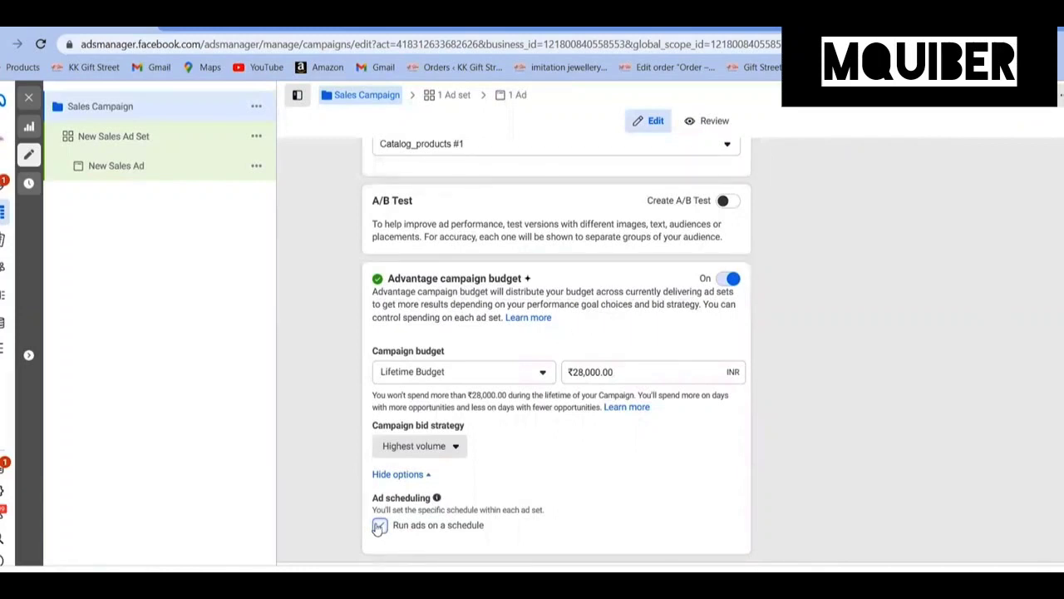
# Examine the weekly ad scheduling grid and time zone setting in New Sales Ad Set
pyautogui.click(100, 140)
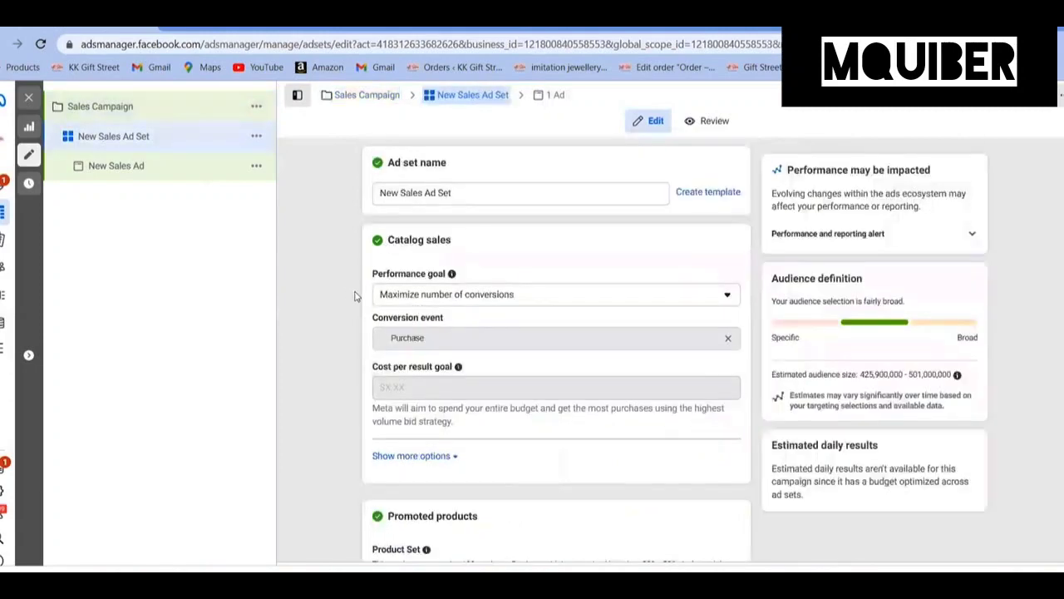
pyautogui.scroll(-5, 350, 291)
pyautogui.scroll(-4, 355, 296)
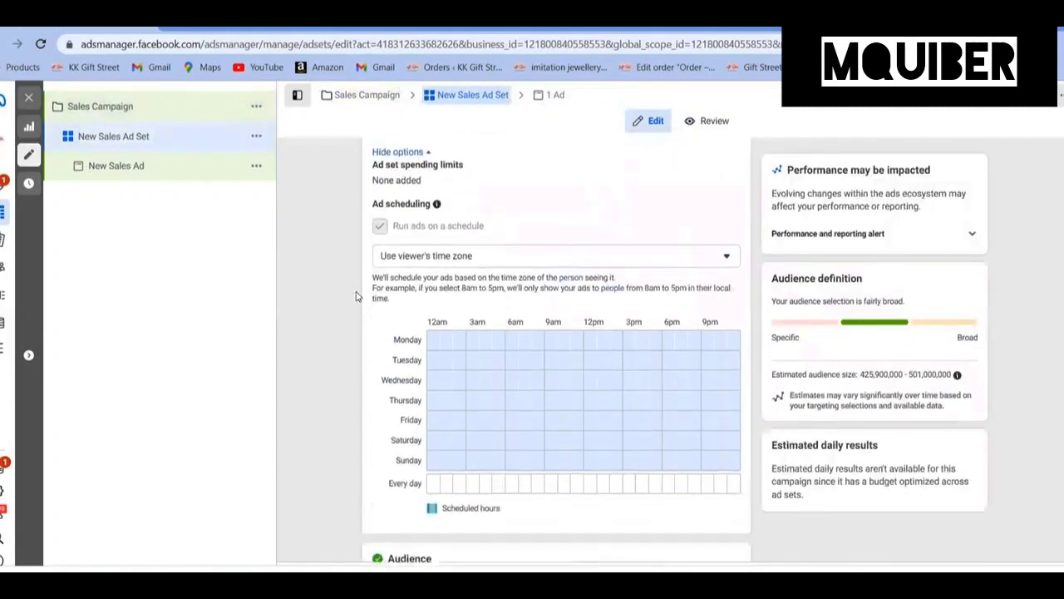
pyautogui.scroll(2, 304, 256)
pyautogui.scroll(1, 308, 260)
pyautogui.scroll(-5, 349, 266)
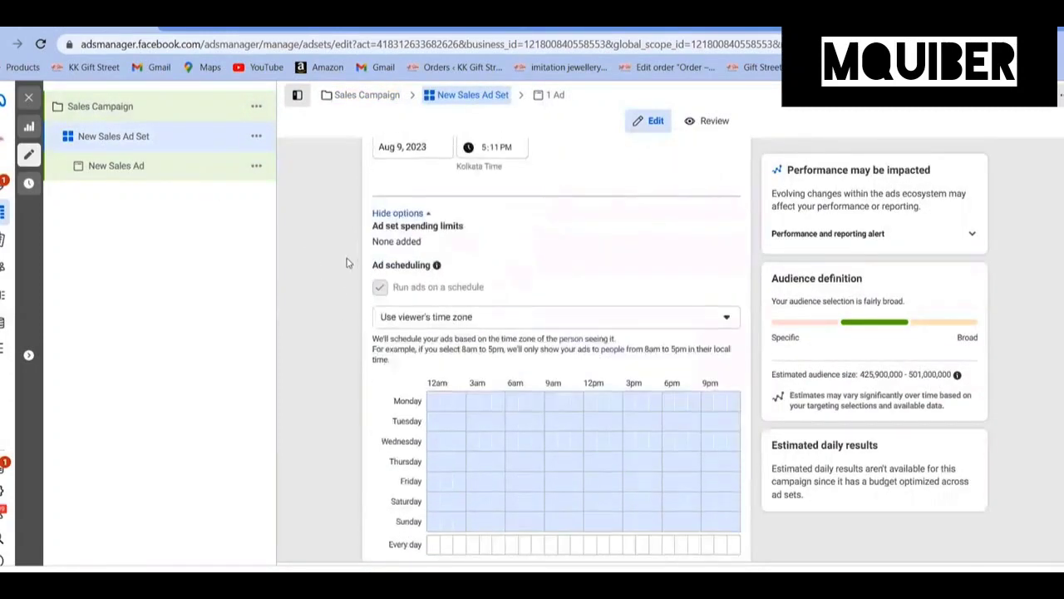
pyautogui.scroll(3, 345, 284)
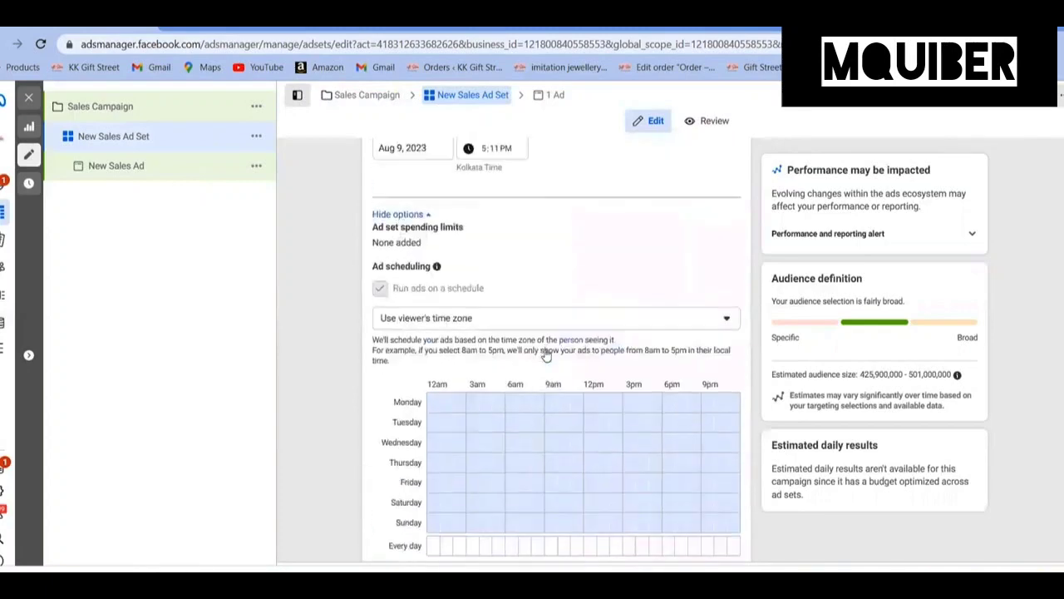
# Turn off Run ads on a schedule in the Sales Campaign's ad scheduling settings
pyautogui.click(131, 109)
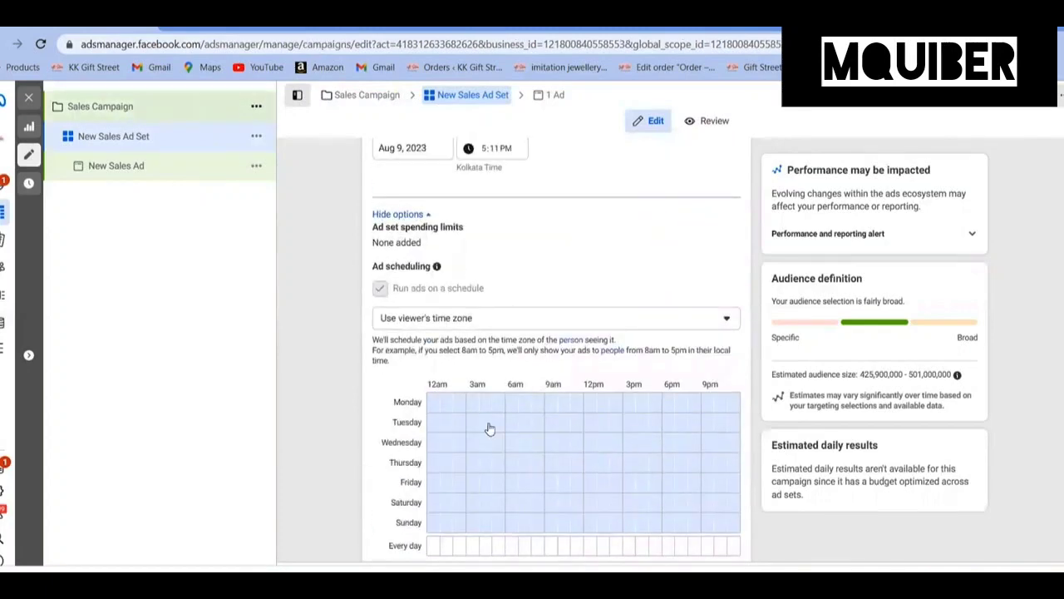
pyautogui.scroll(-6, 452, 499)
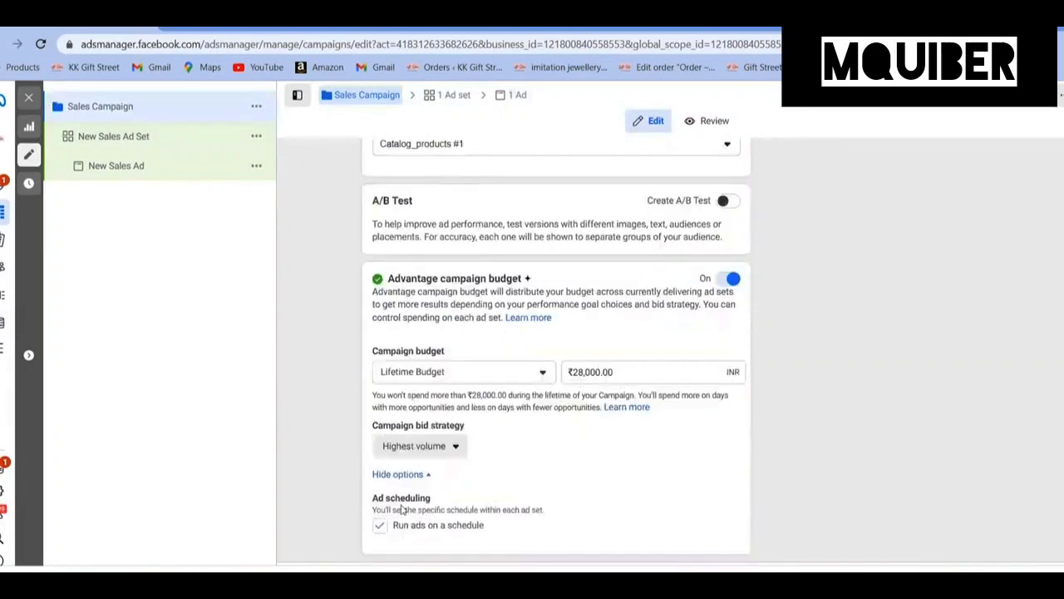
pyautogui.click(380, 529)
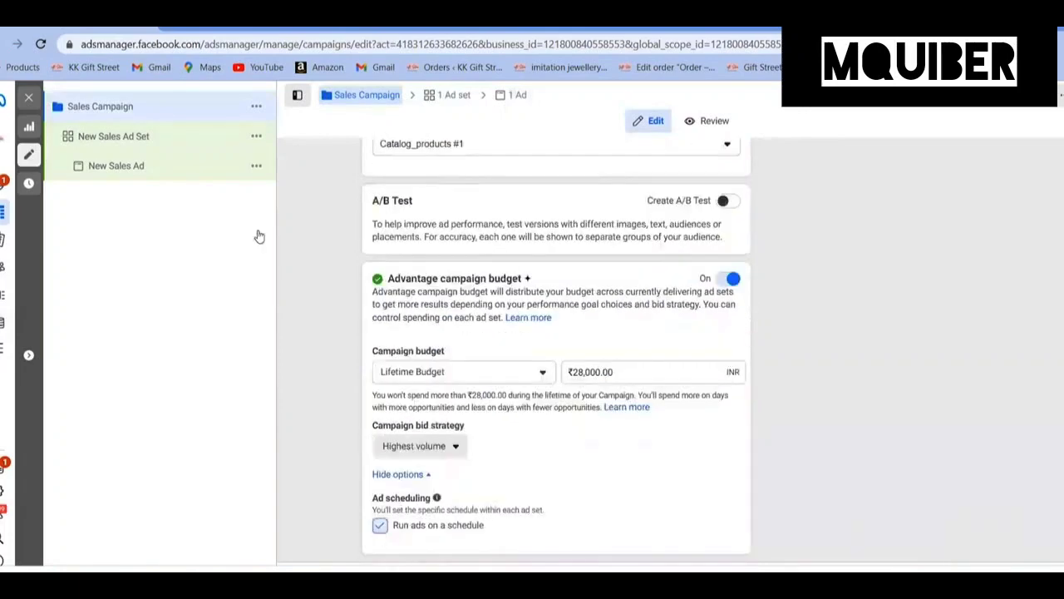
# Check New Sales Ad Set's Budget & schedule section for ad scheduling, then return to the Sales Campaign settings
pyautogui.click(134, 138)
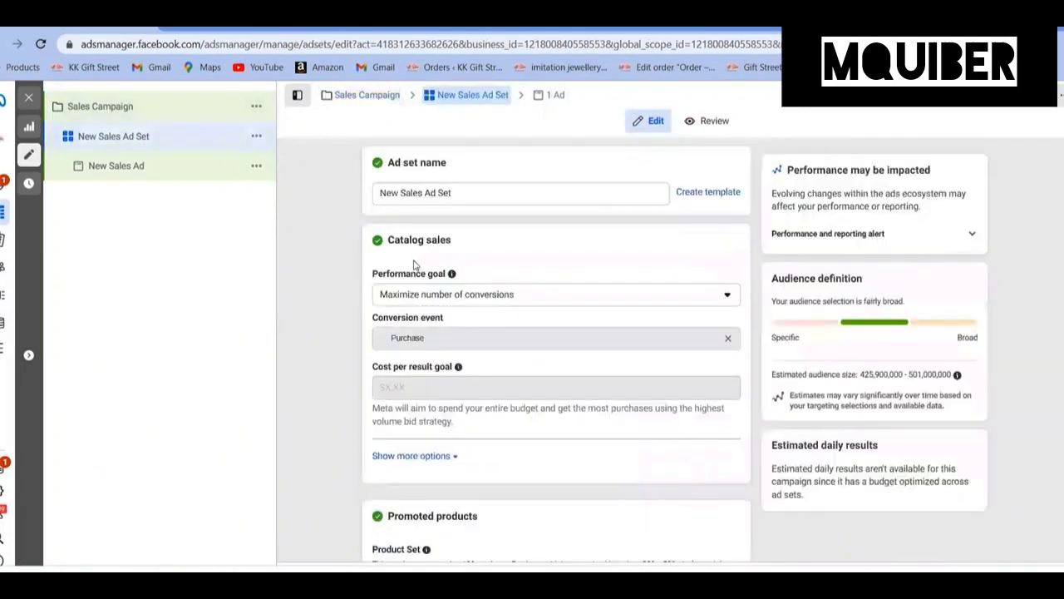
pyautogui.scroll(-15, 373, 280)
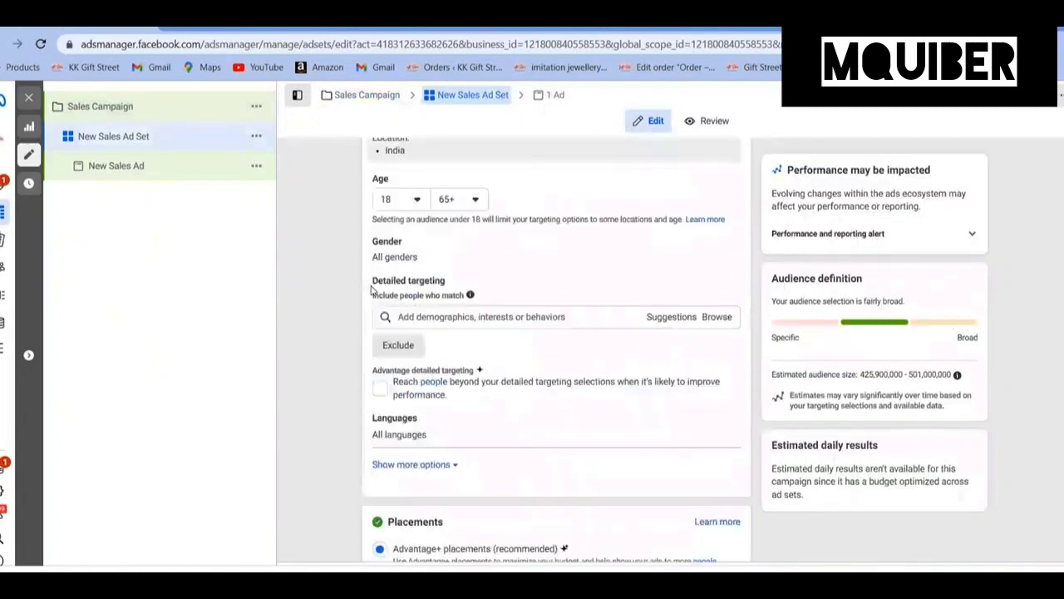
pyautogui.scroll(8, 371, 289)
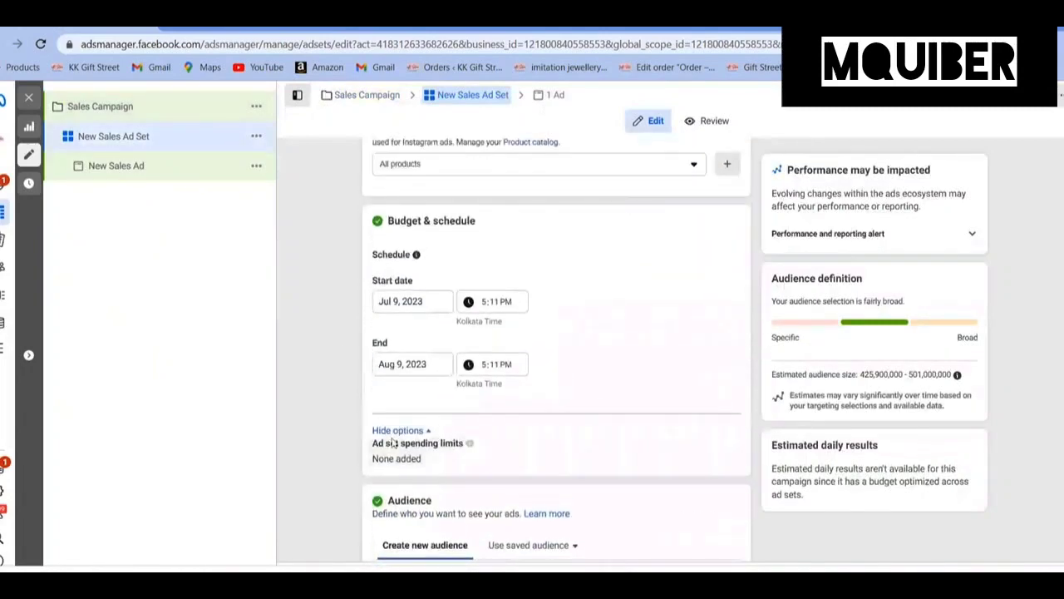
pyautogui.click(133, 112)
pyautogui.scroll(-3, 359, 271)
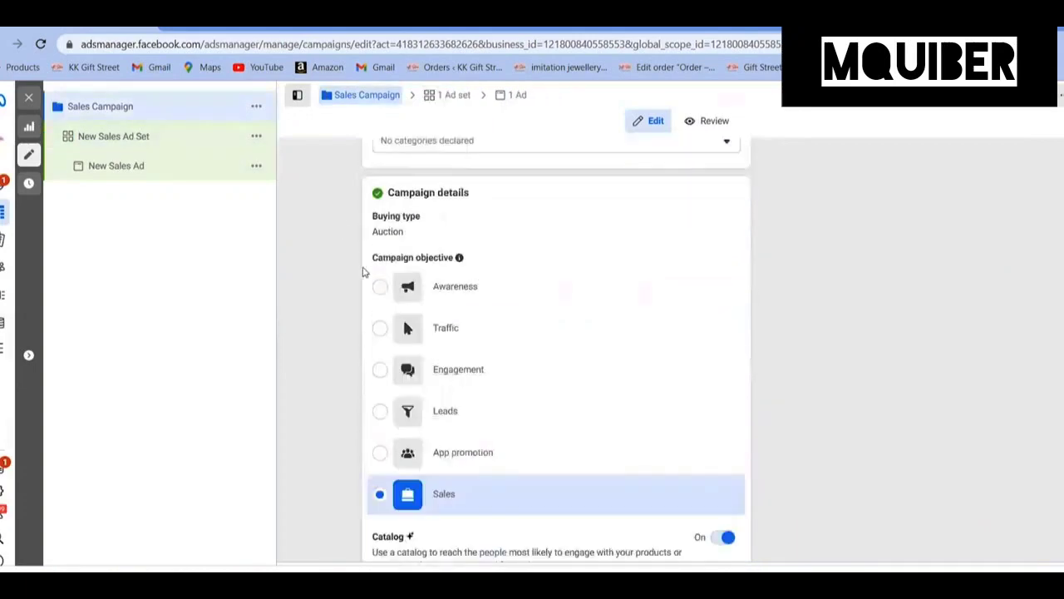
# Enable Run ads on a schedule under Ad scheduling in the Sales Campaign's Advantage campaign budget section
pyautogui.scroll(-5, 362, 272)
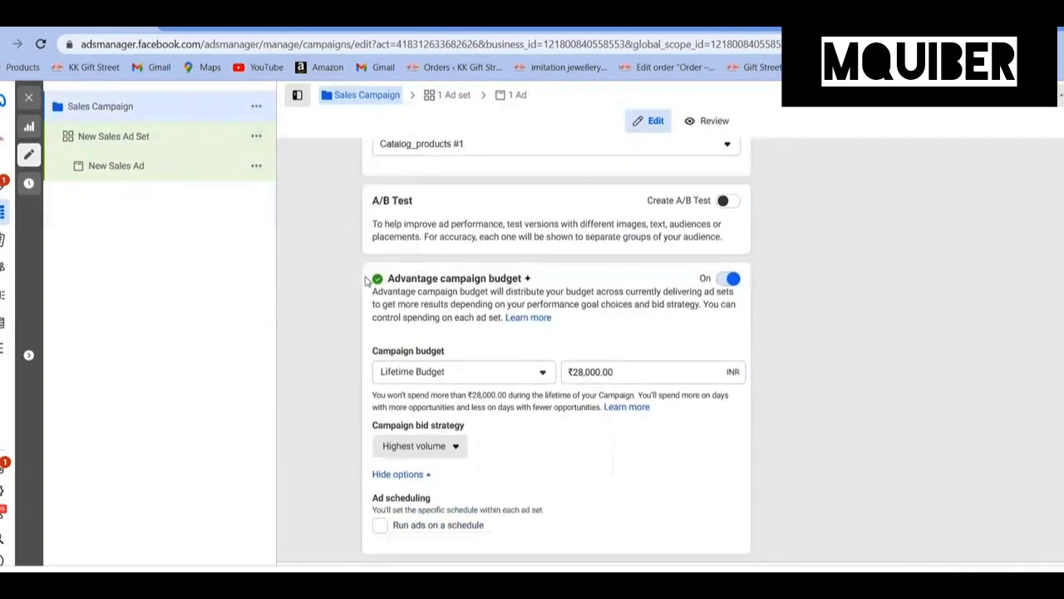
pyautogui.click(379, 529)
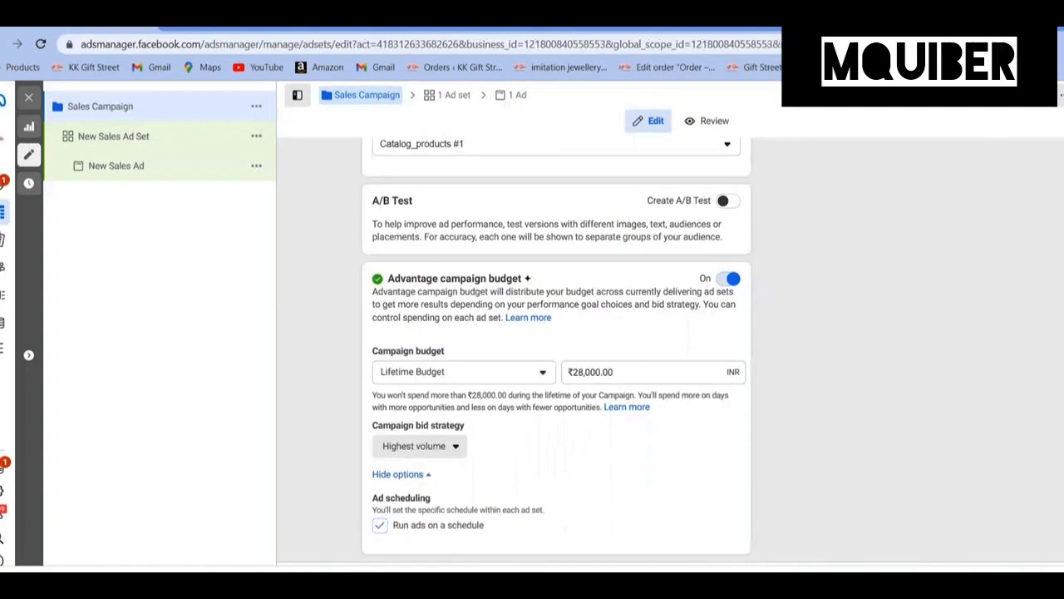
# Examine the ad set name and the Catalog sales performance goal heading in New Sales Ad Set
pyautogui.moveTo(471, 189); pyautogui.dragTo(368, 194)
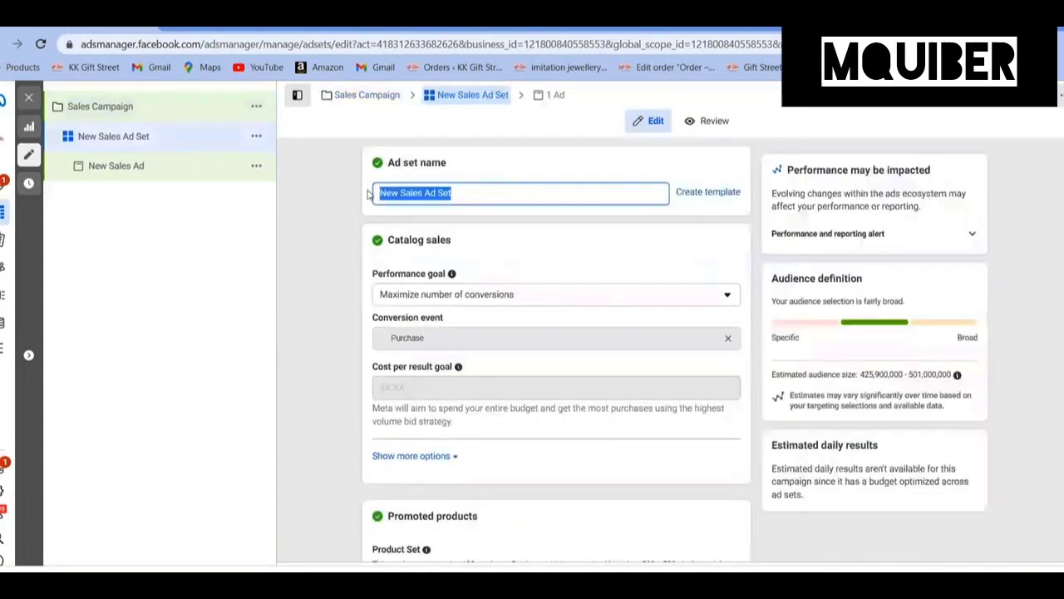
pyautogui.click(424, 192)
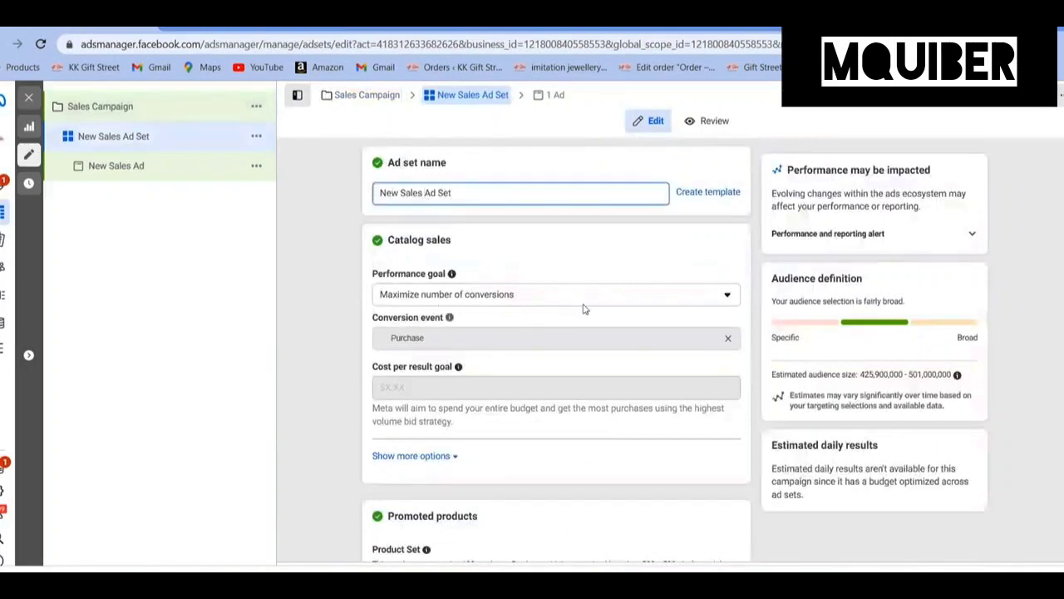
pyautogui.moveTo(396, 239); pyautogui.dragTo(458, 247)
pyautogui.click(387, 264)
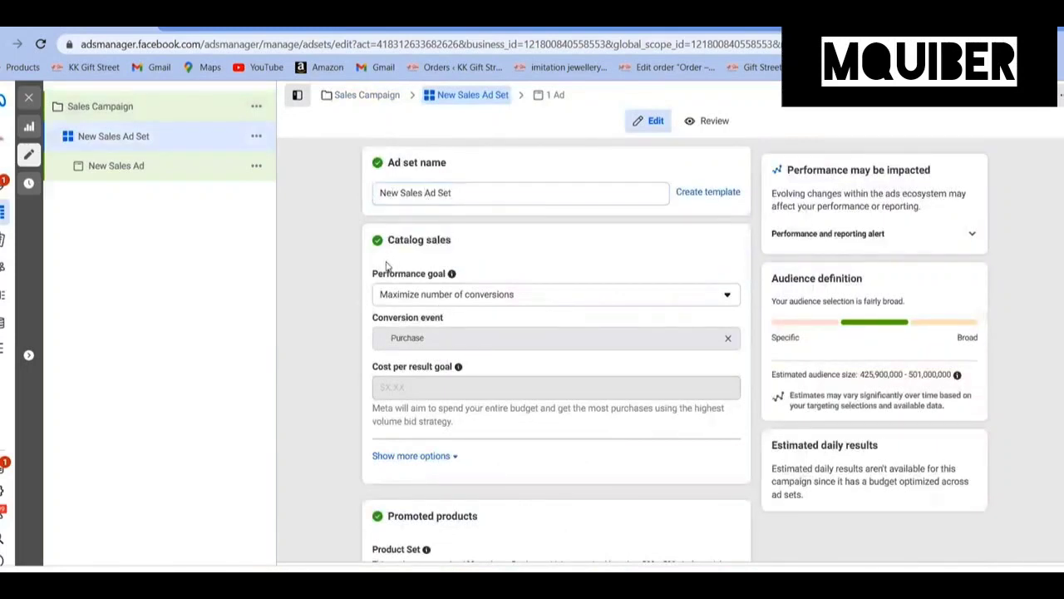
pyautogui.moveTo(416, 280); pyautogui.dragTo(448, 277)
pyautogui.click(505, 268)
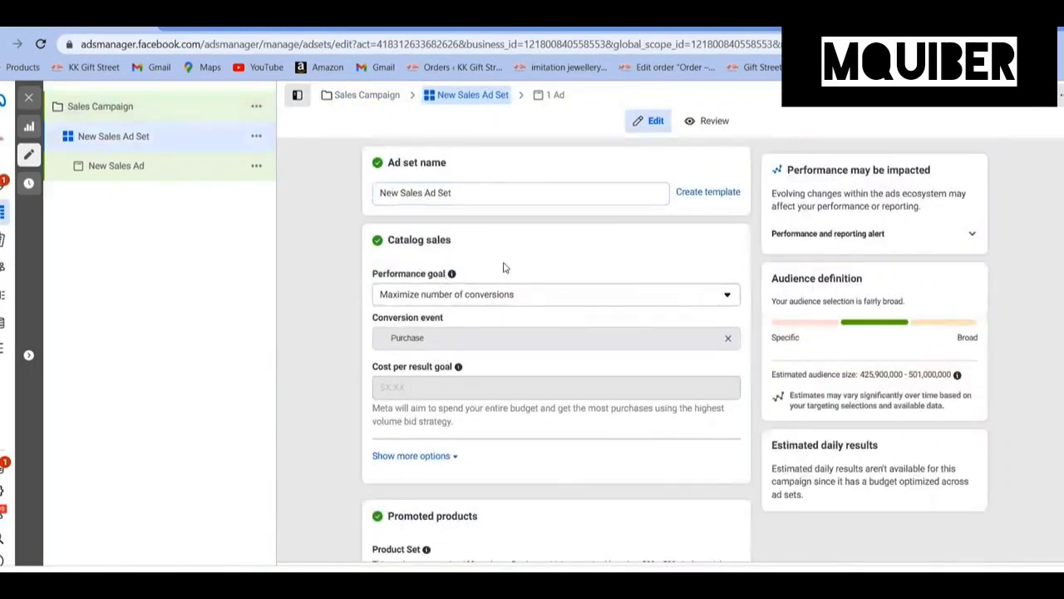
# Look through the Performance goal choices under Catalog sales goals and Other goals, leaving the selection as it is
pyautogui.click(628, 306)
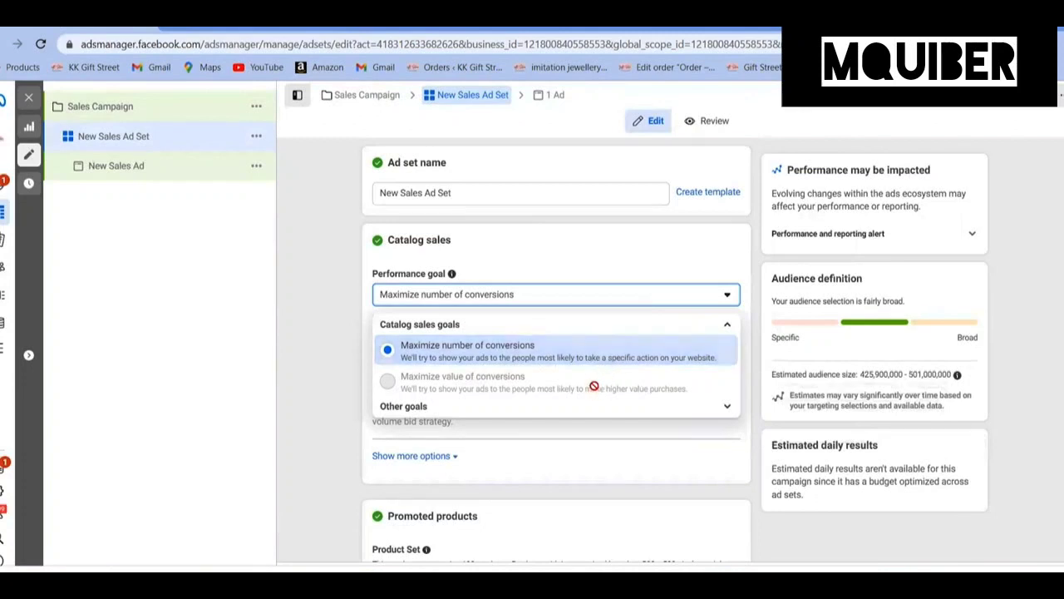
pyautogui.moveTo(595, 385)
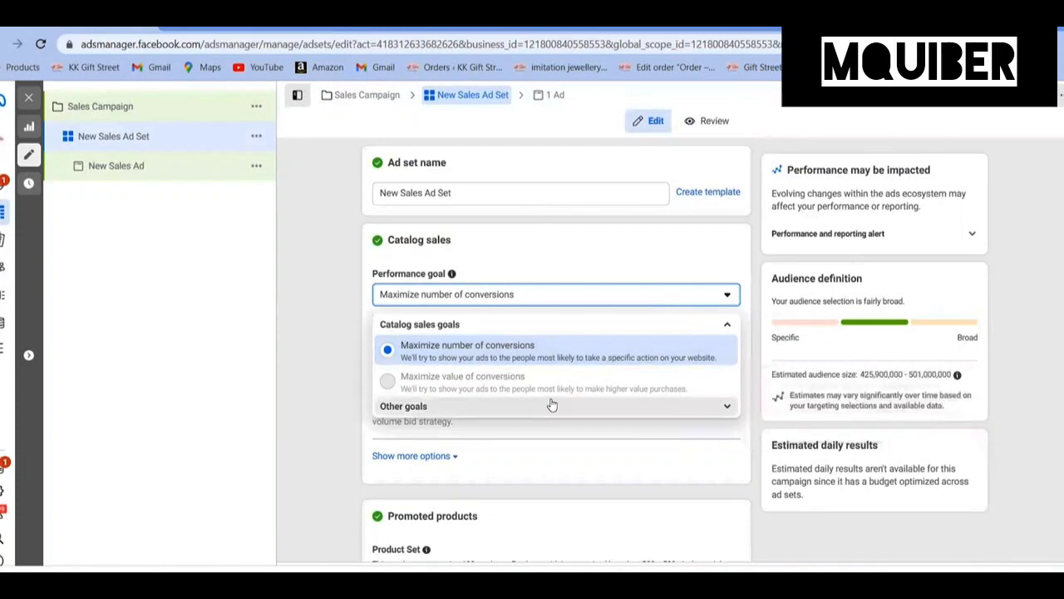
pyautogui.click(618, 409)
pyautogui.click(617, 408)
pyautogui.click(611, 408)
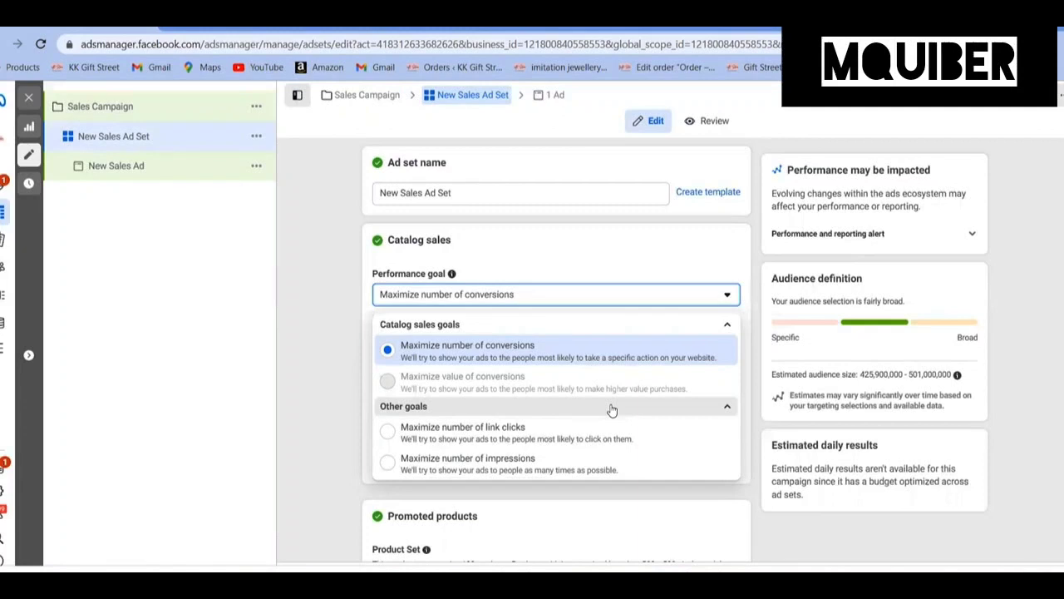
pyautogui.click(725, 407)
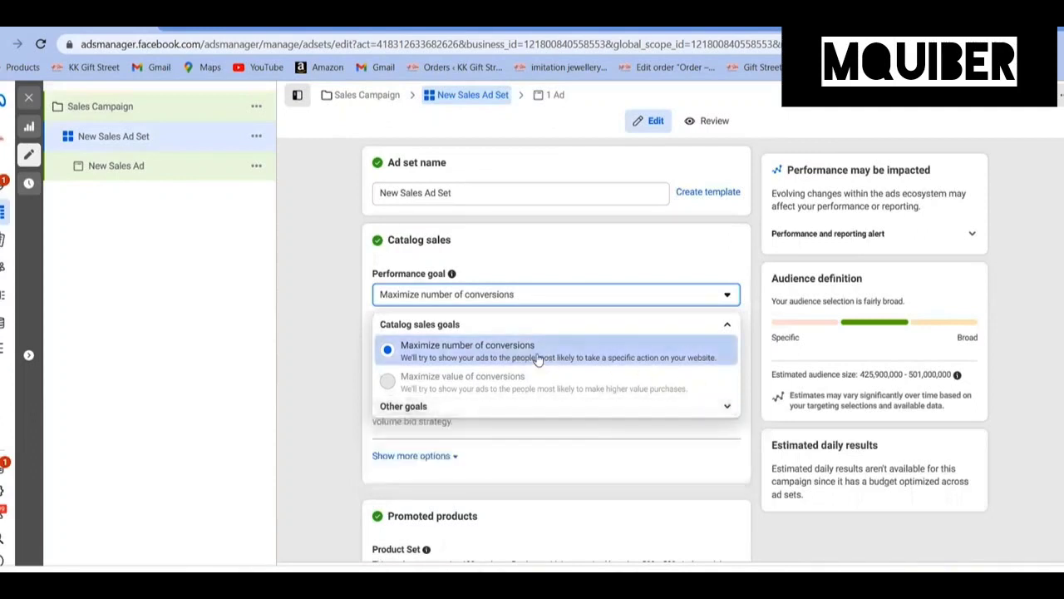
pyautogui.click(725, 326)
pyautogui.click(326, 338)
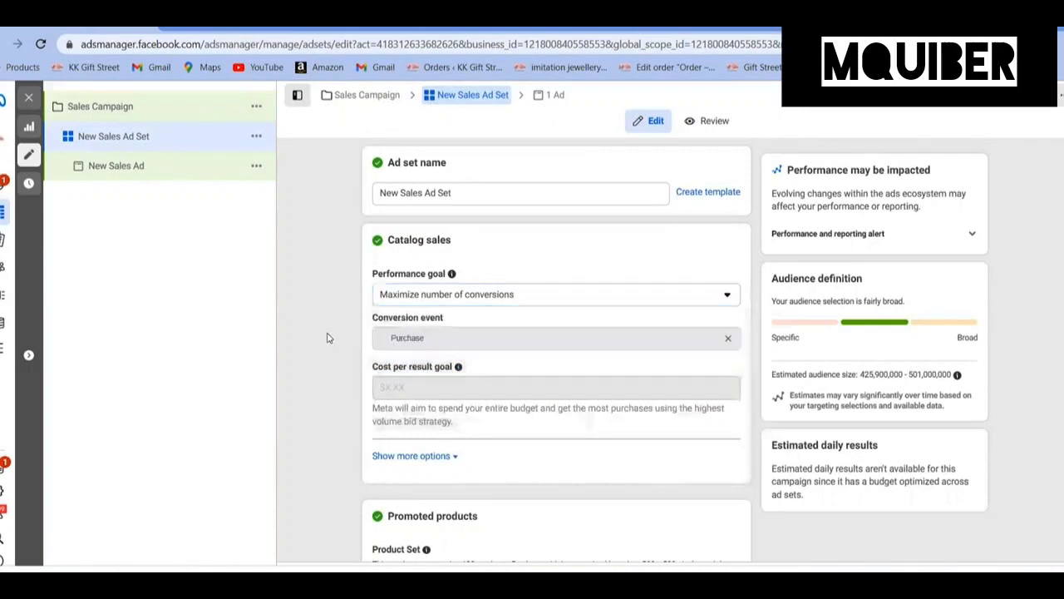
# Clear the ad set's conversion event, look through the available events and select Purchase again
pyautogui.click(452, 343)
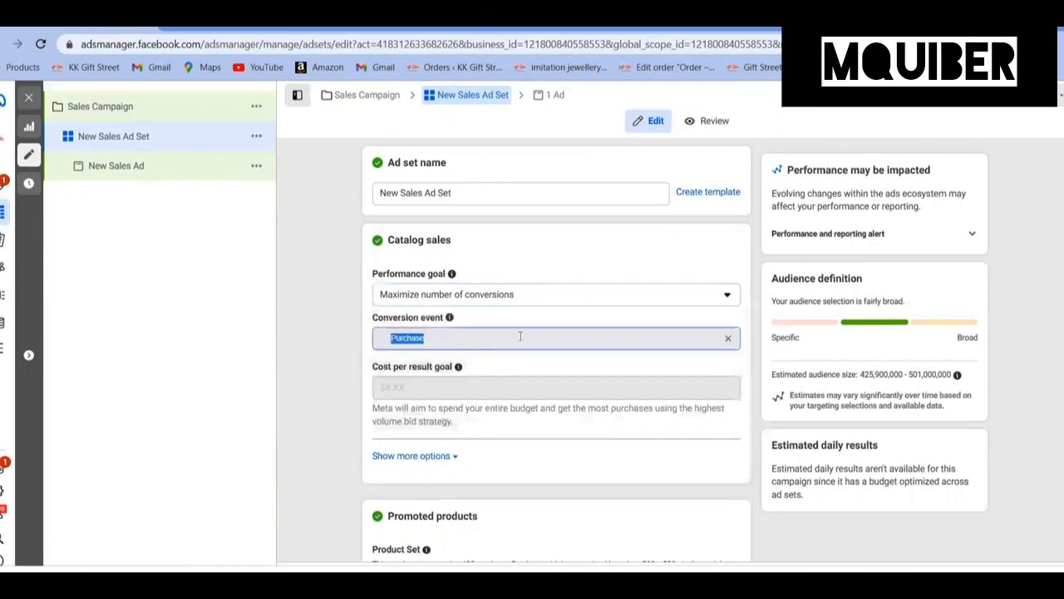
pyautogui.click(521, 336)
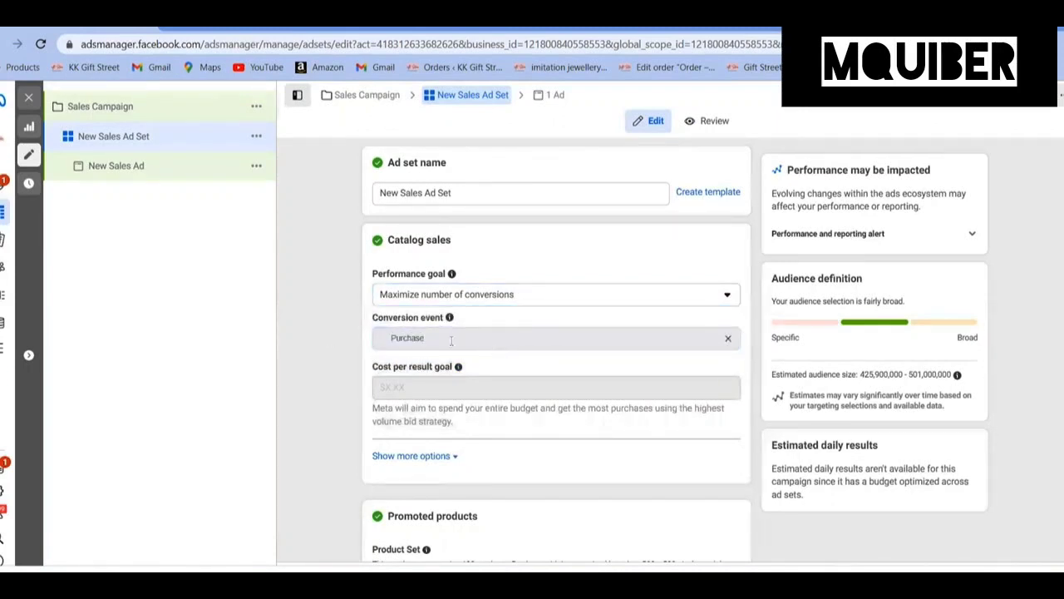
pyautogui.click(728, 337)
pyautogui.scroll(-5, 327, 399)
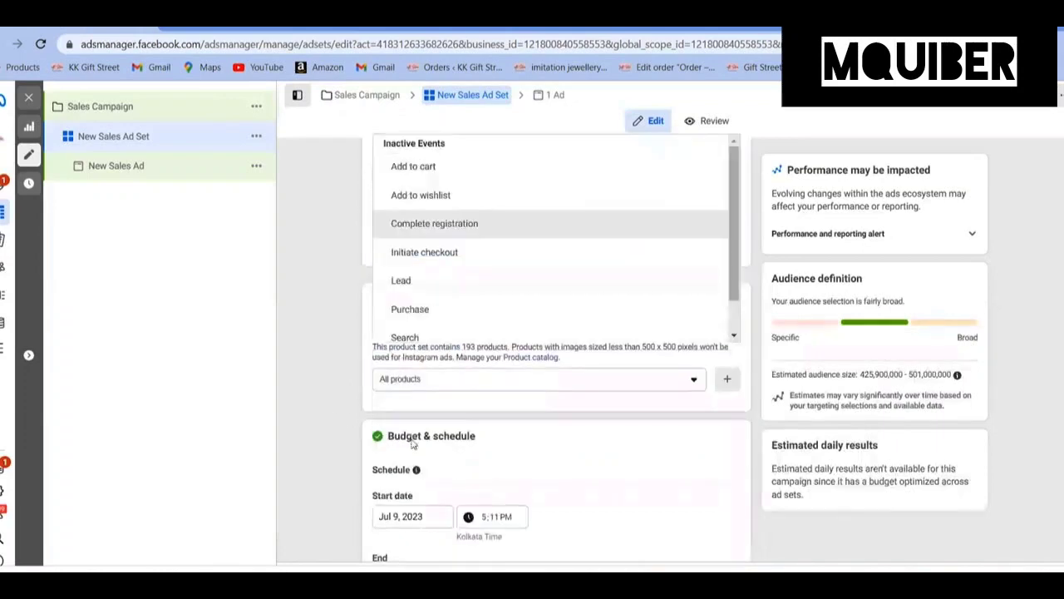
pyautogui.scroll(3, 324, 368)
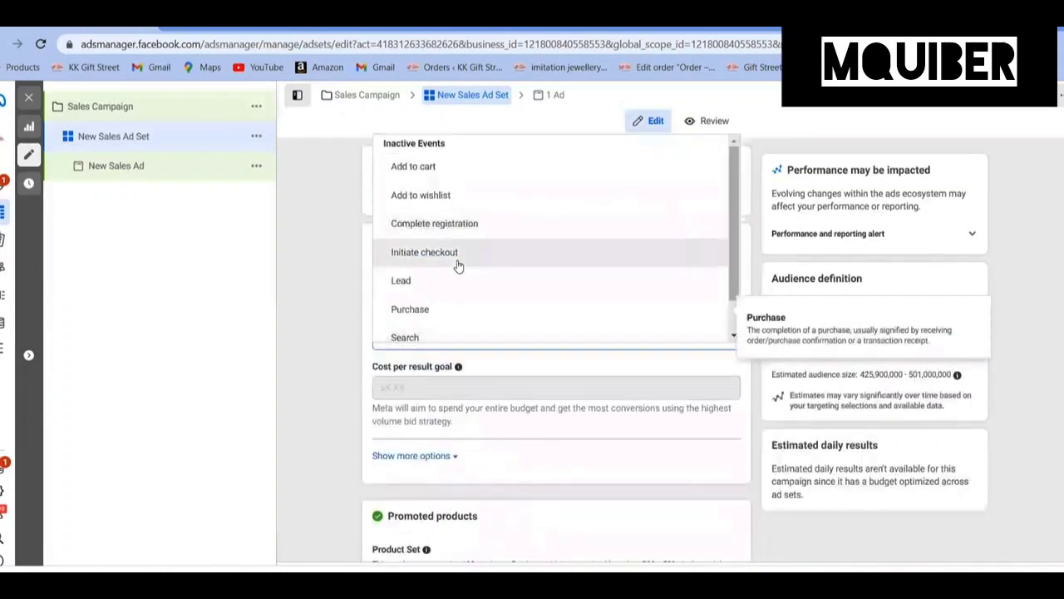
pyautogui.click(545, 331)
pyautogui.click(509, 338)
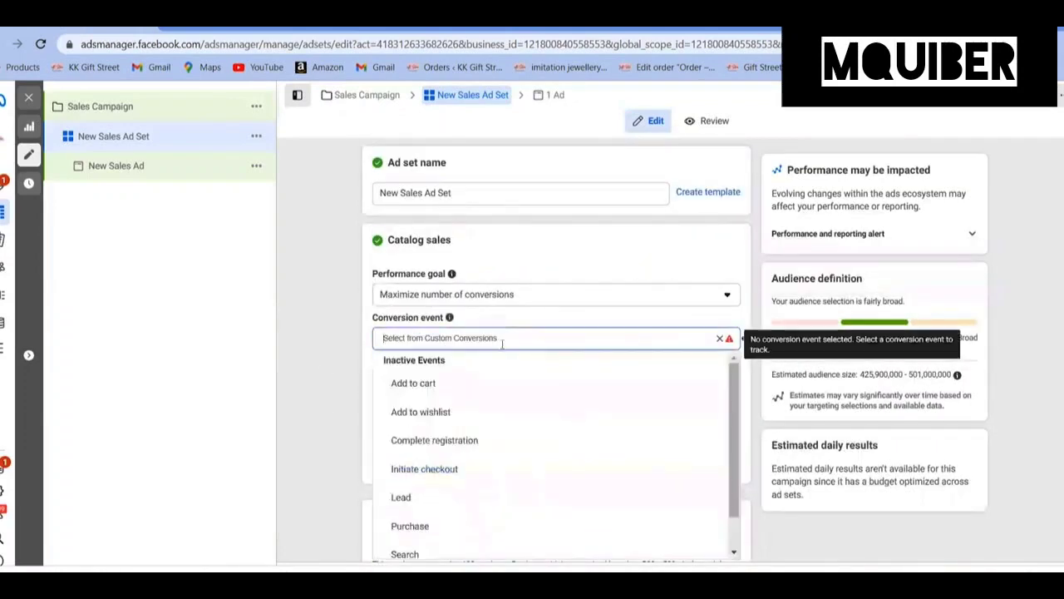
pyautogui.scroll(-1, 461, 461)
pyautogui.scroll(1, 421, 502)
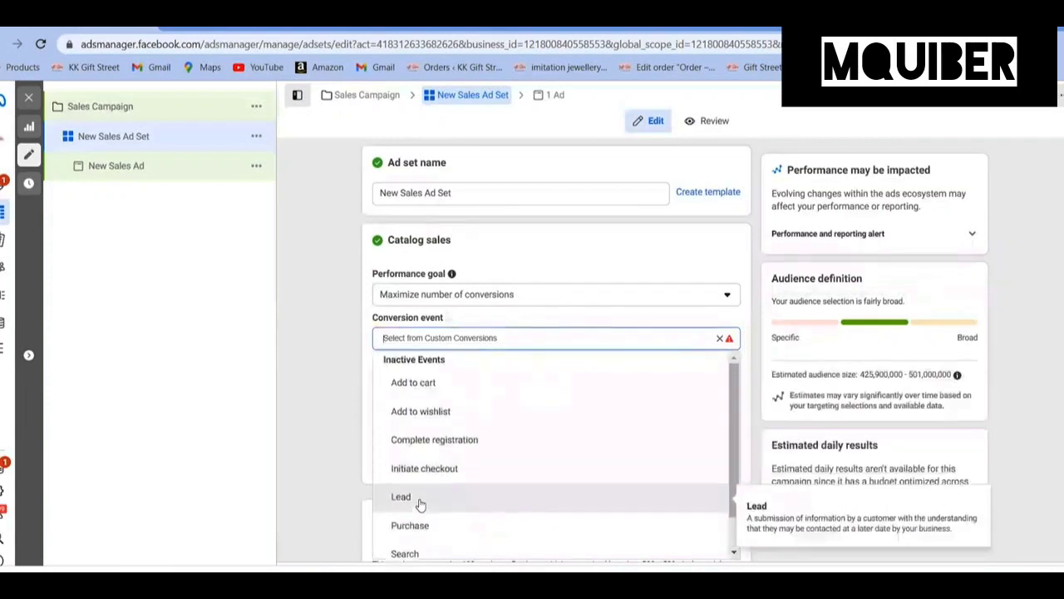
pyautogui.scroll(-1, 422, 503)
pyautogui.click(447, 487)
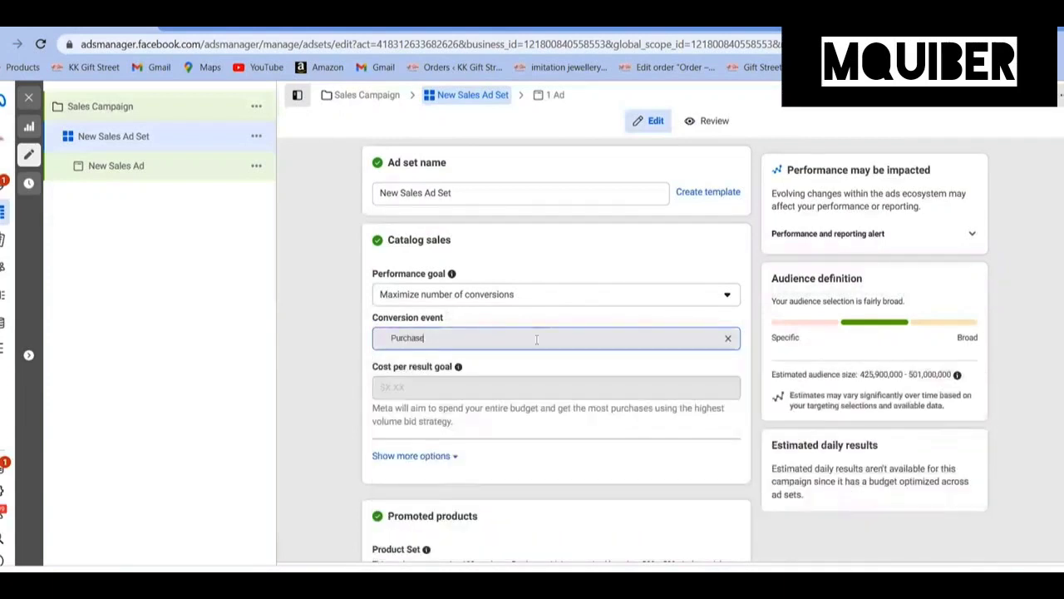
# Check the ad set's Cost per result goal field, then set the Sales Campaign's bid strategy to Cost per result goal
pyautogui.scroll(-3, 370, 412)
pyautogui.scroll(3, 366, 407)
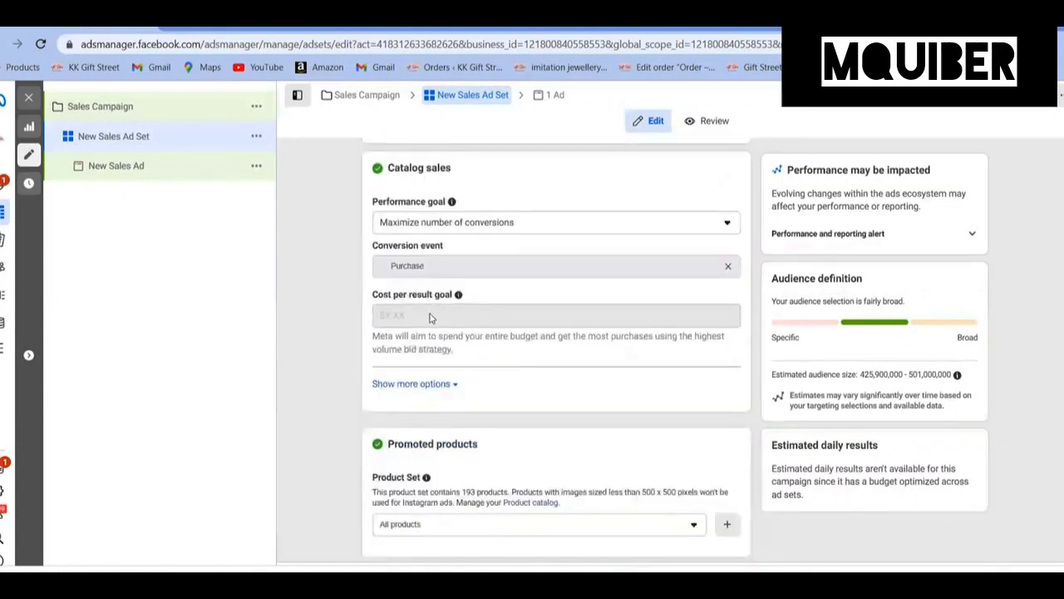
pyautogui.moveTo(430, 318)
pyautogui.click(155, 113)
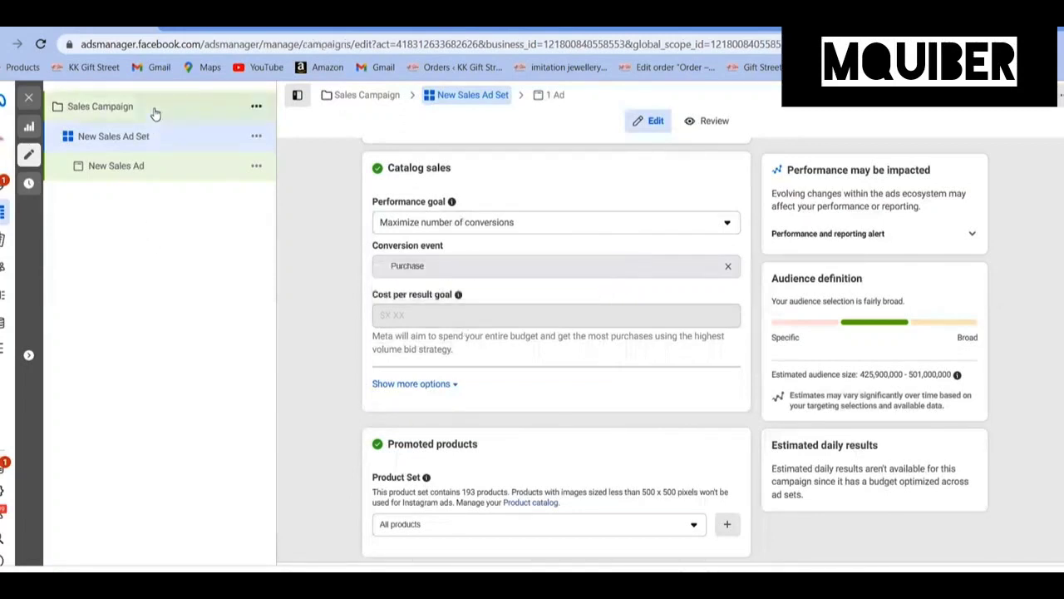
pyautogui.scroll(-10, 374, 385)
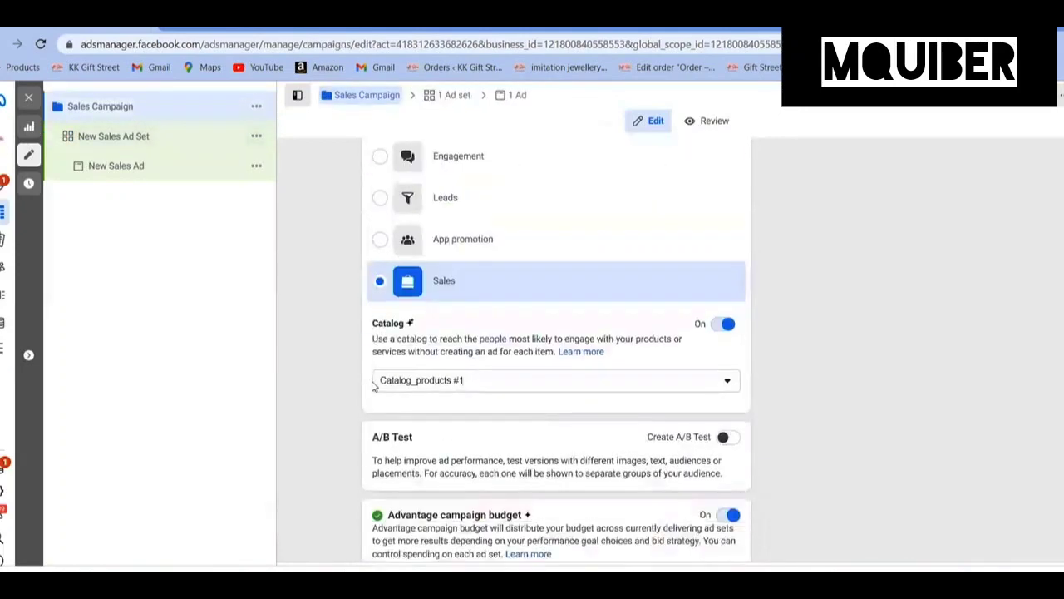
pyautogui.click(453, 446)
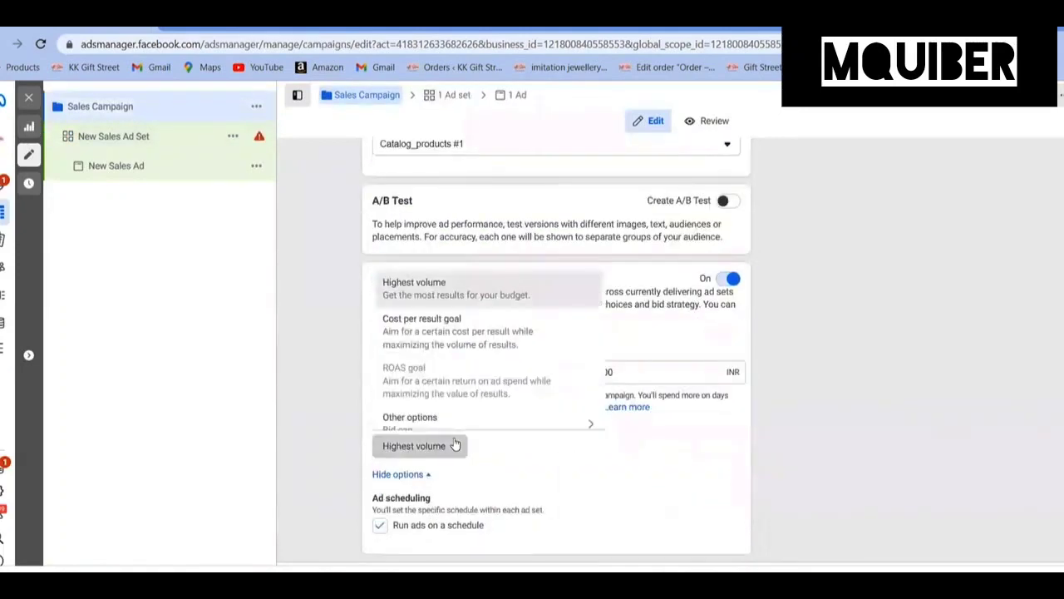
pyautogui.click(445, 335)
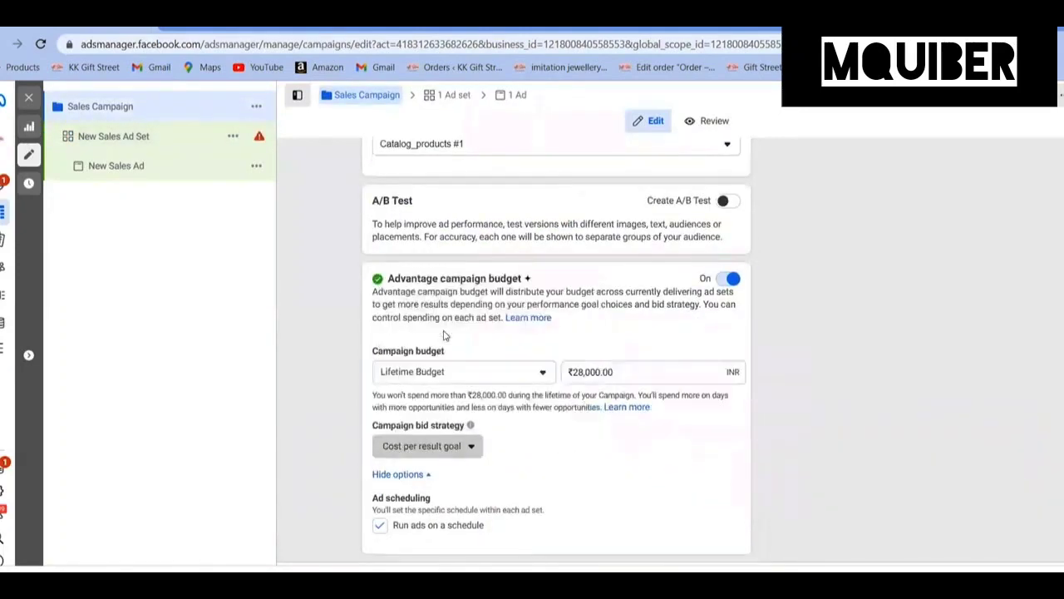
# Inspect the Cost per result goal amount field in New Sales Ad Set's Catalog sales section
pyautogui.click(145, 142)
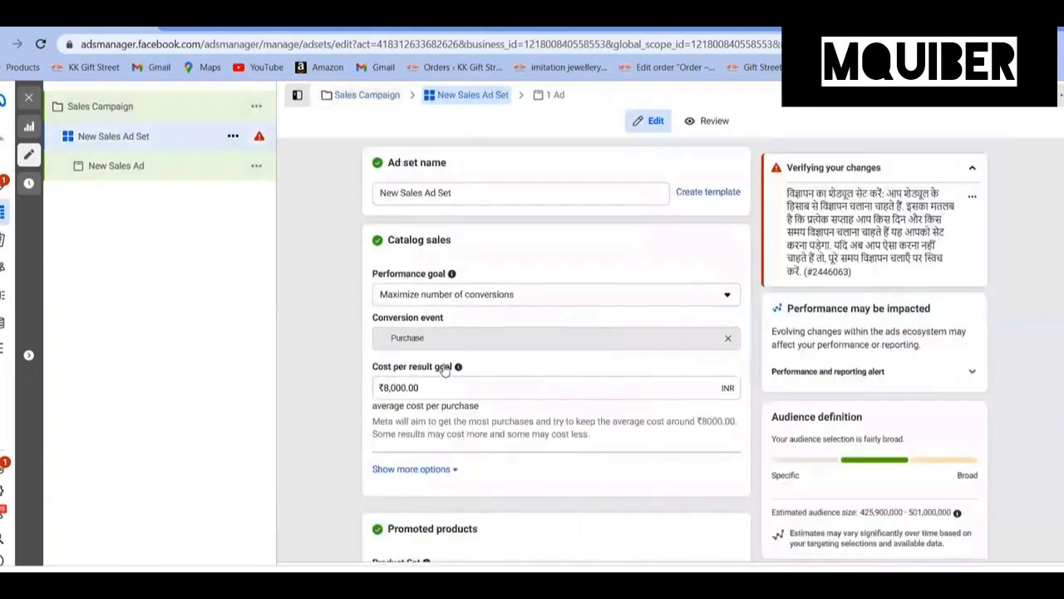
pyautogui.scroll(-5, 369, 317)
pyautogui.scroll(2, 374, 313)
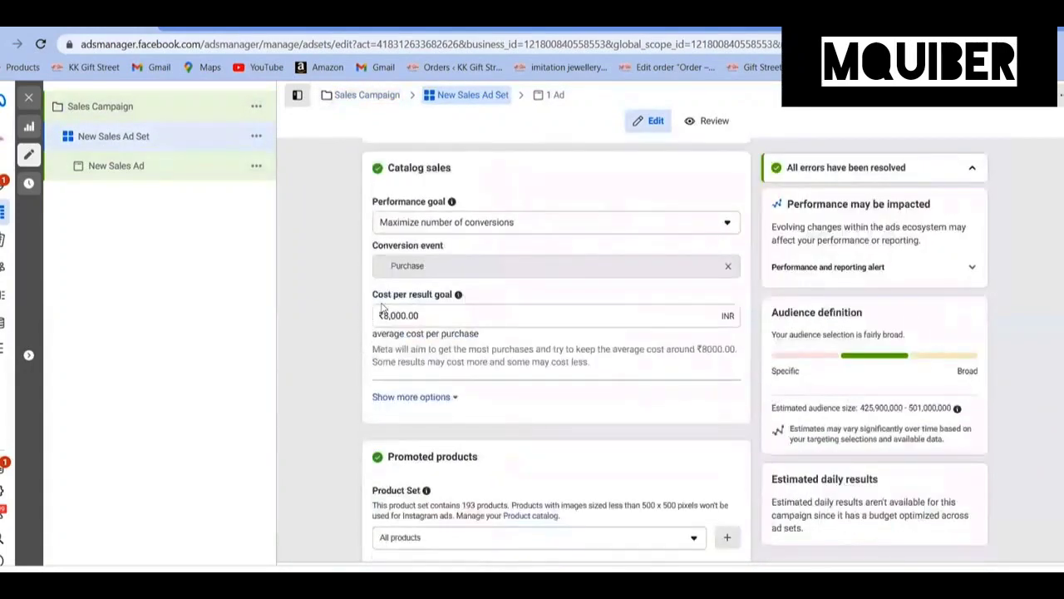
pyautogui.click(437, 314)
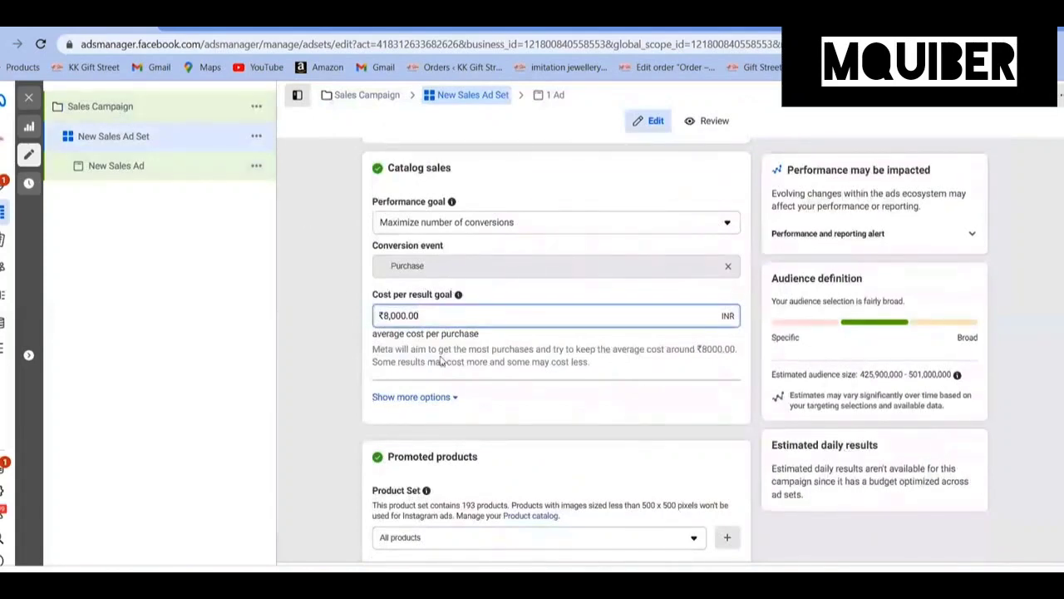
# Return to the Sales Campaign settings and set the campaign bid strategy back to Highest volume
pyautogui.click(130, 106)
pyautogui.scroll(-8, 388, 488)
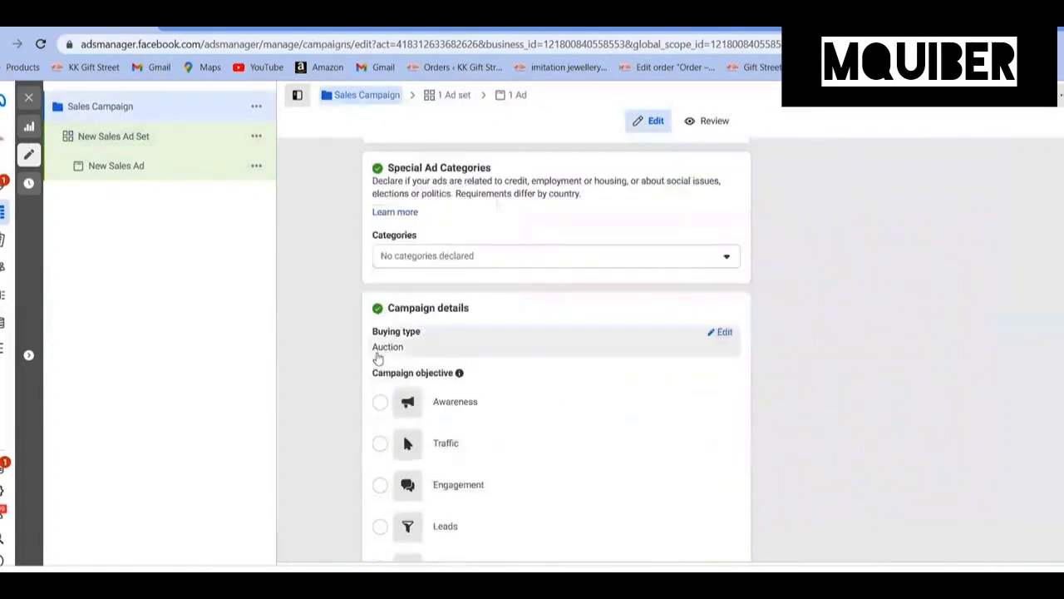
pyautogui.scroll(-2, 363, 363)
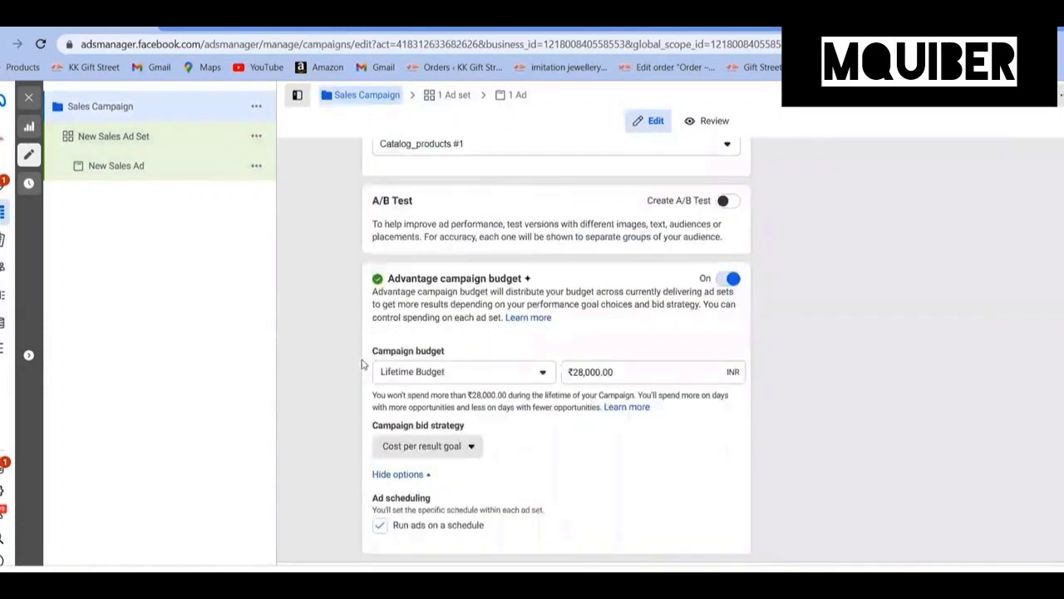
pyautogui.click(446, 444)
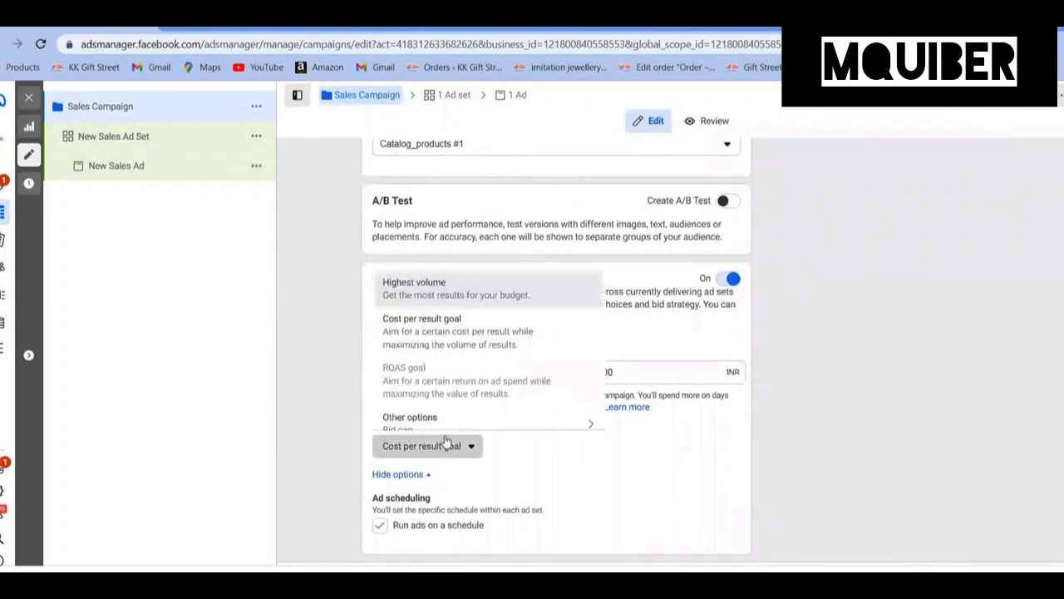
pyautogui.click(467, 288)
pyautogui.click(670, 305)
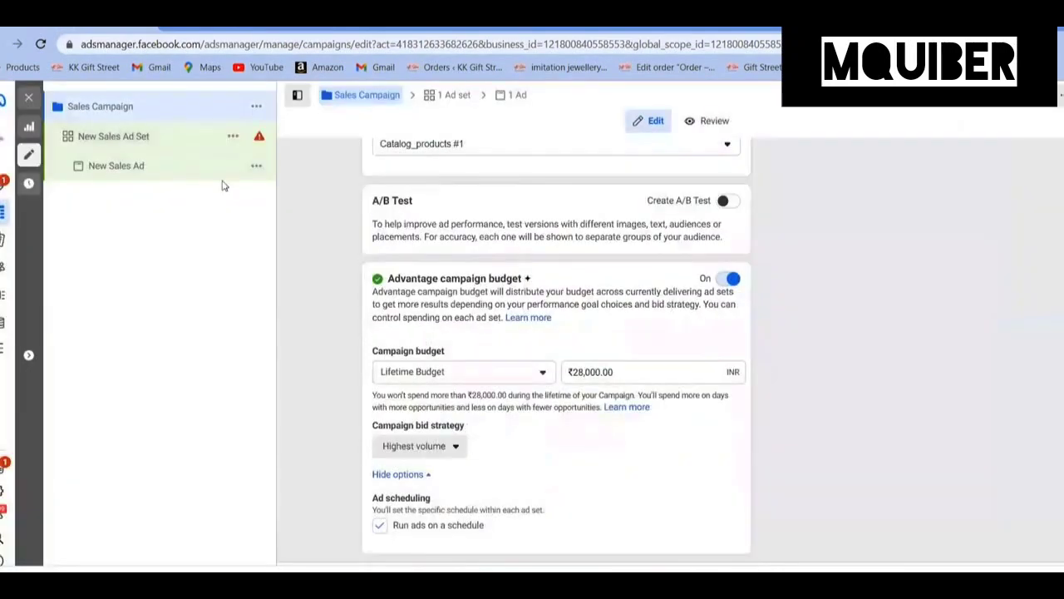
# Enable ad set spending limits in New Sales Ad Set's Budget & schedule section
pyautogui.click(177, 148)
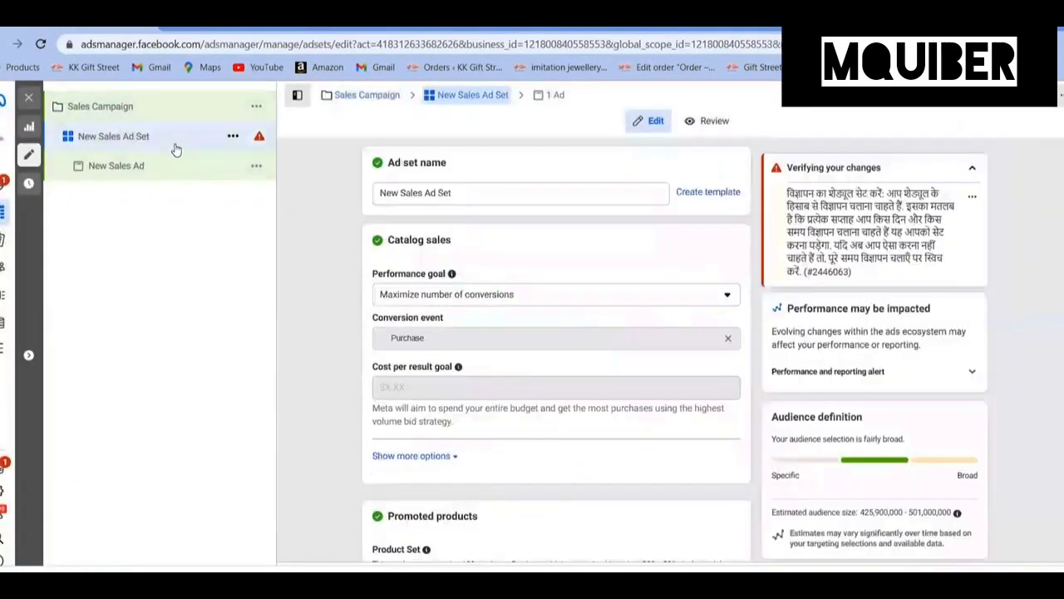
pyautogui.scroll(-2, 371, 304)
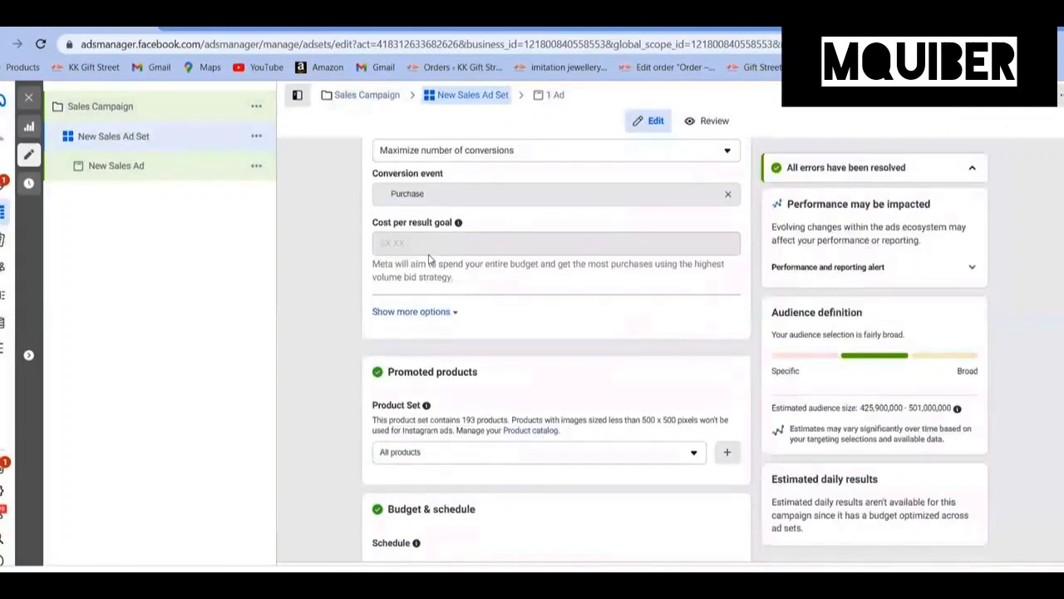
pyautogui.scroll(-4, 430, 260)
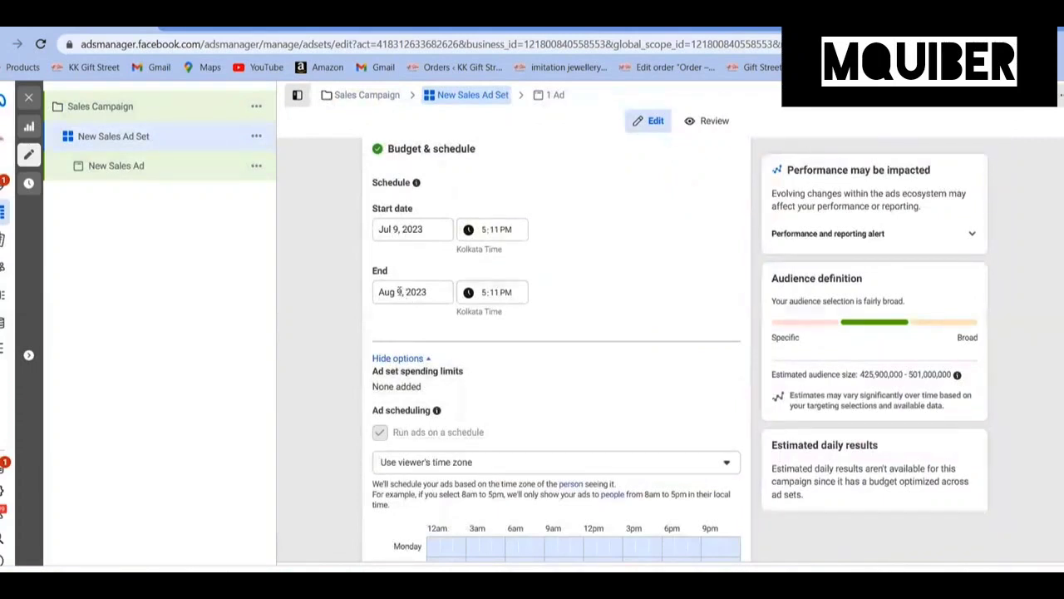
pyautogui.scroll(-1, 378, 324)
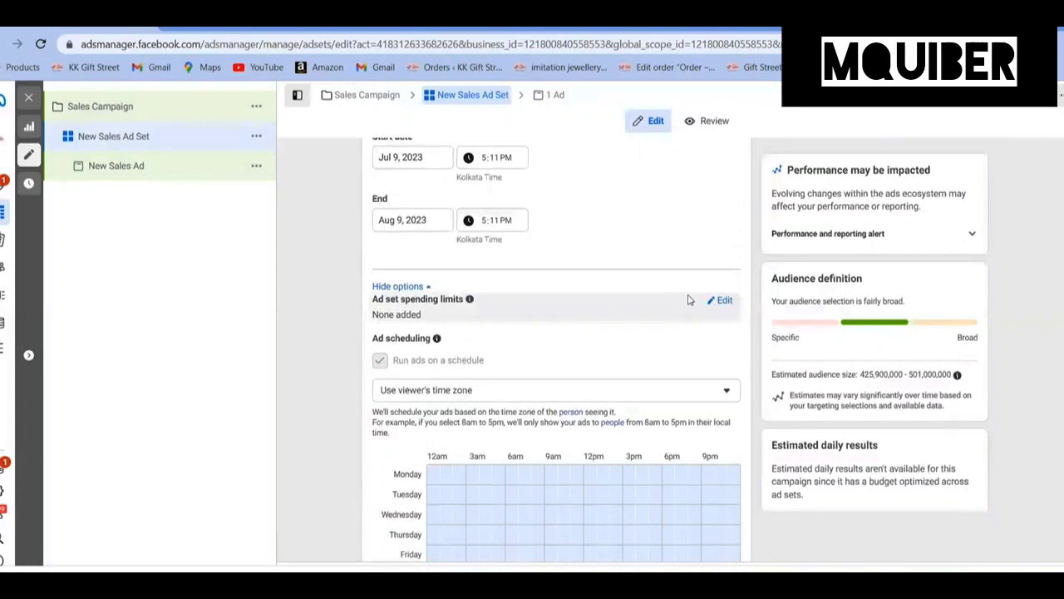
pyautogui.click(720, 301)
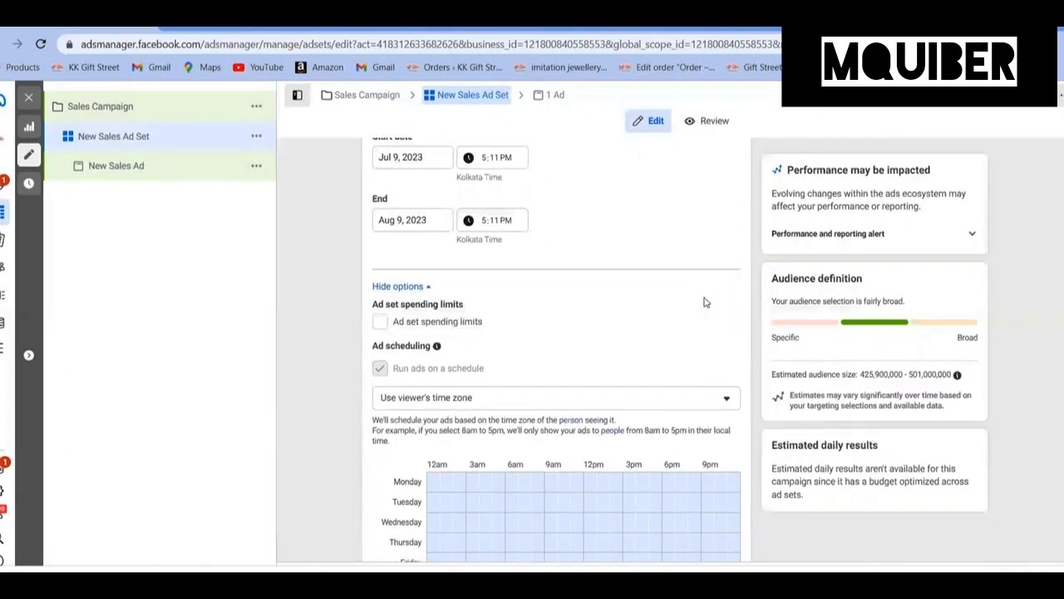
pyautogui.click(380, 322)
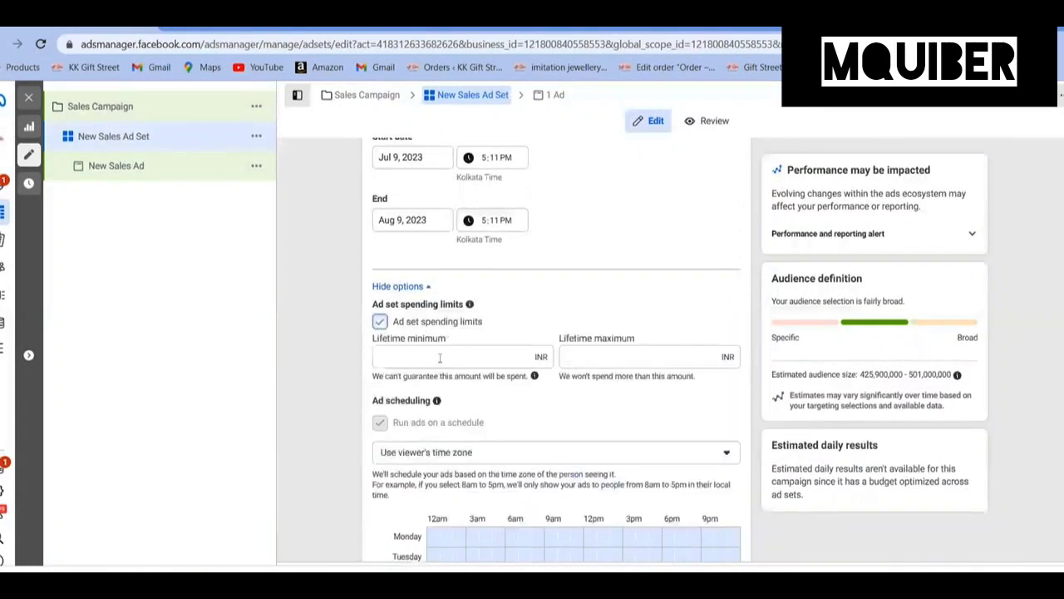
# Set the ad set's lifetime minimum spend to ₹5,000 and its lifetime maximum to ₹15,000
pyautogui.click(453, 357)
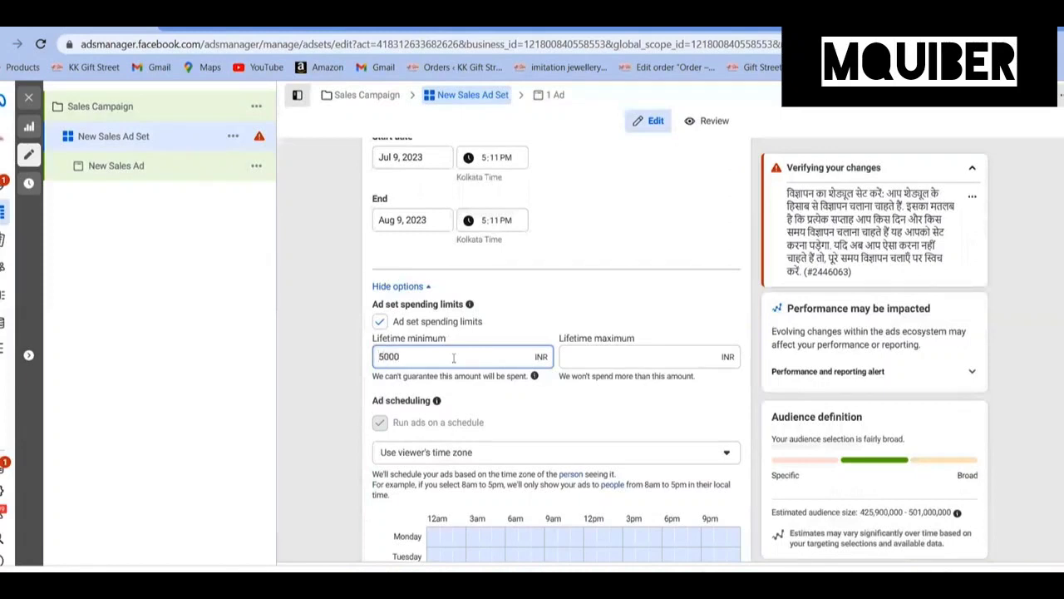
pyautogui.click(605, 355)
pyautogui.write('15000')
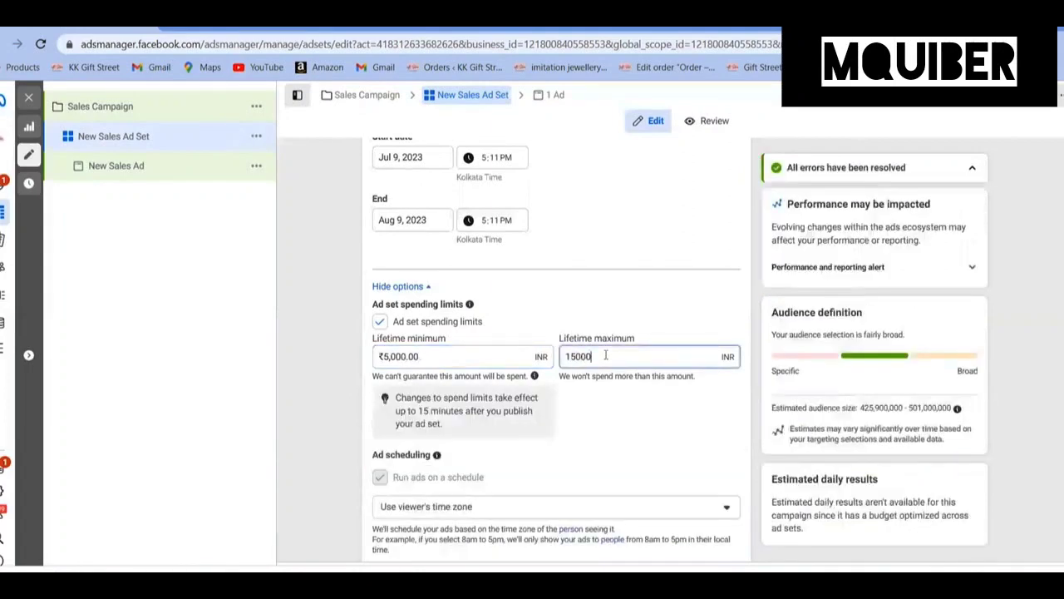
pyautogui.click(542, 299)
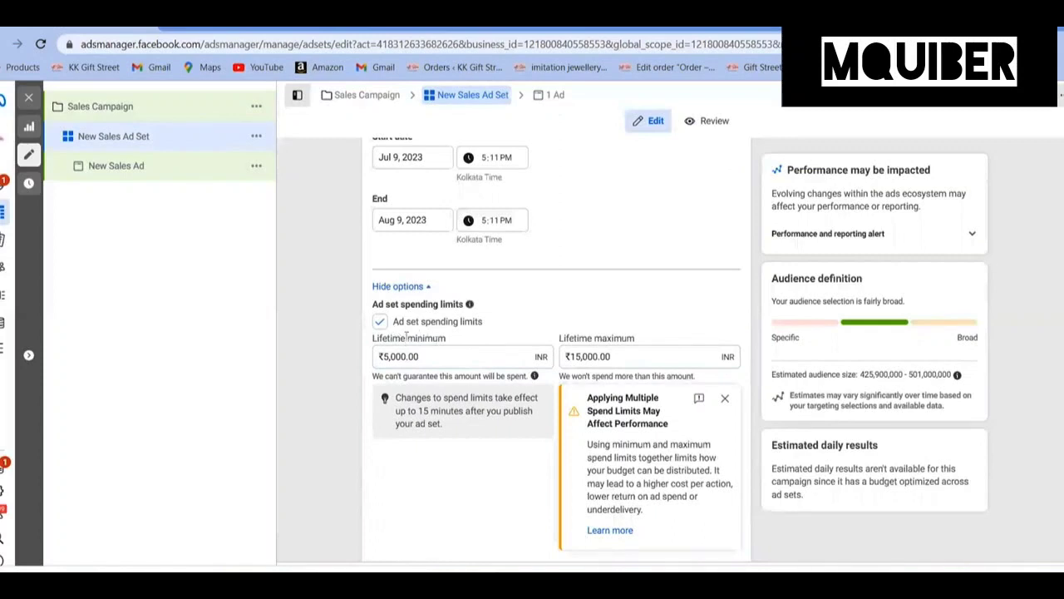
# Dismiss the notice about multiple spend limits and review the ad set's spending limit and ad scheduling settings
pyautogui.moveTo(386, 338); pyautogui.dragTo(442, 339)
pyautogui.moveTo(561, 339); pyautogui.dragTo(636, 340)
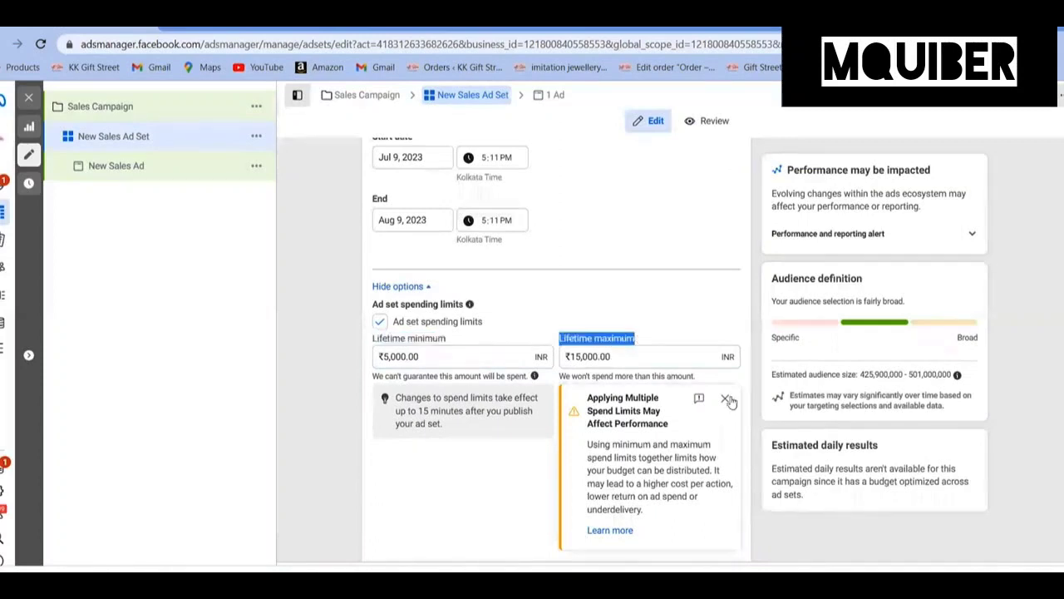
pyautogui.click(725, 400)
pyautogui.click(548, 308)
pyautogui.scroll(-2, 549, 310)
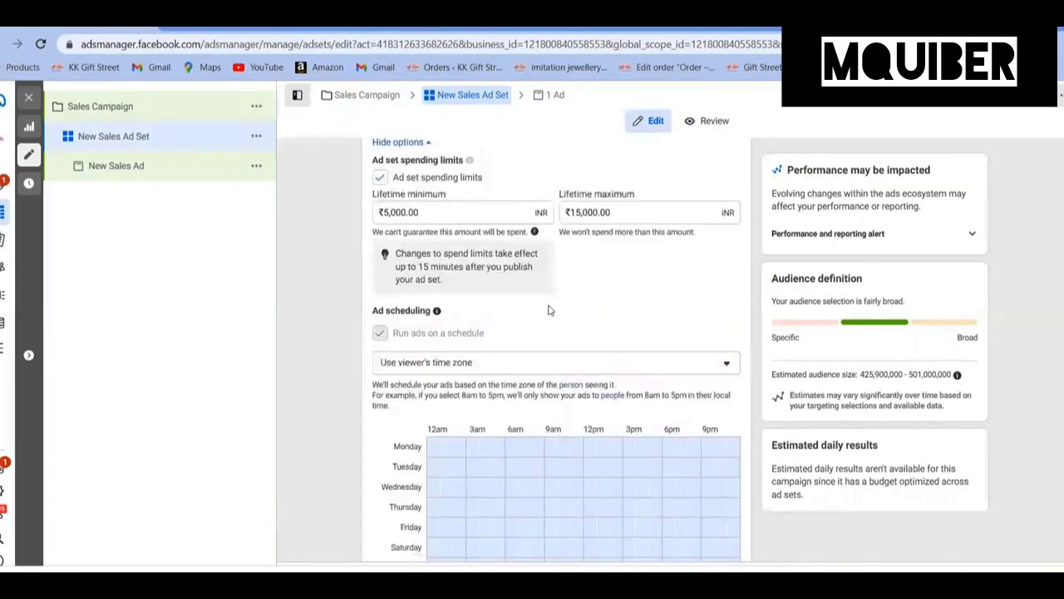
pyautogui.scroll(-1, 548, 311)
pyautogui.scroll(4, 316, 283)
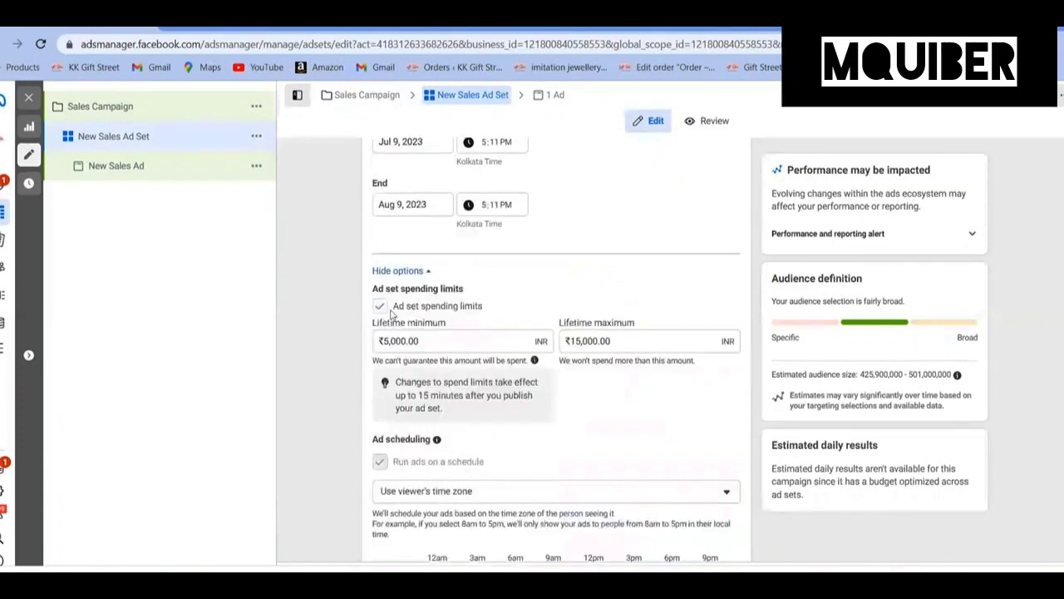
# Change the Sales Campaign's budget type to Daily Budget and accept resetting the ad set spending limits
pyautogui.click(123, 105)
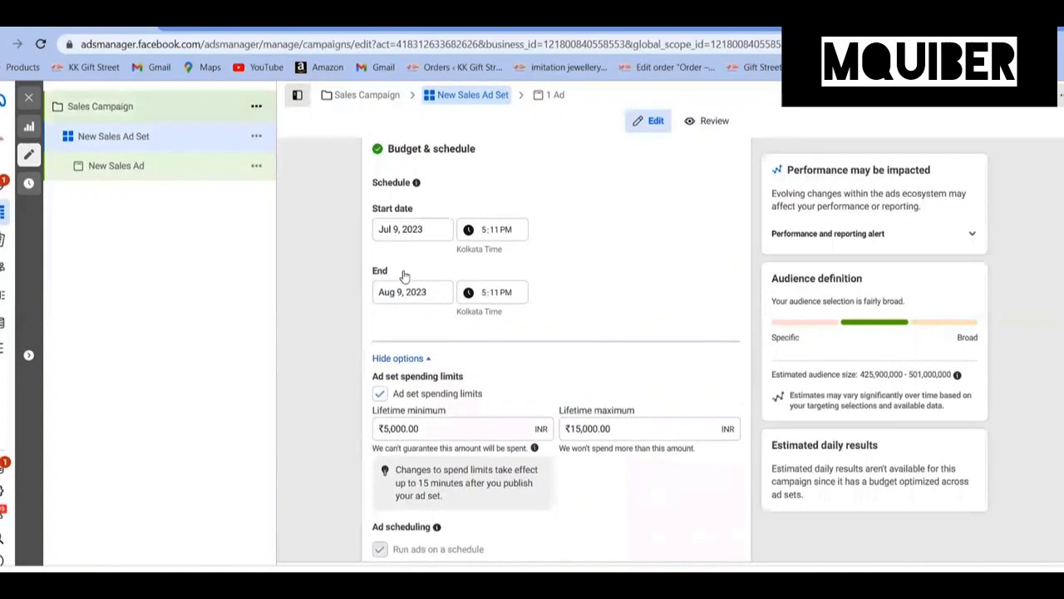
pyautogui.scroll(-5, 442, 387)
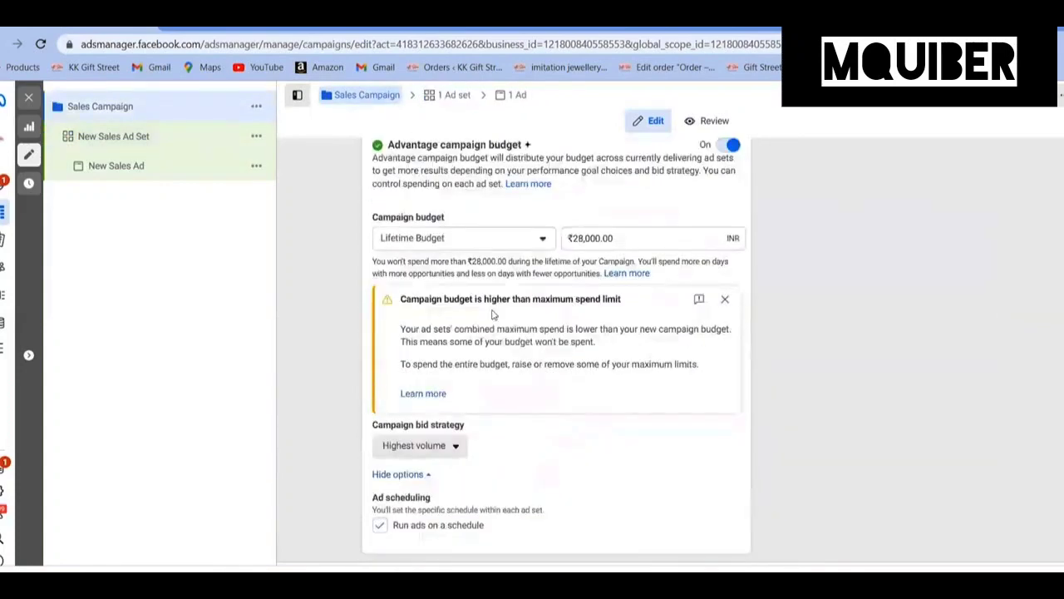
pyautogui.click(542, 240)
pyautogui.click(435, 267)
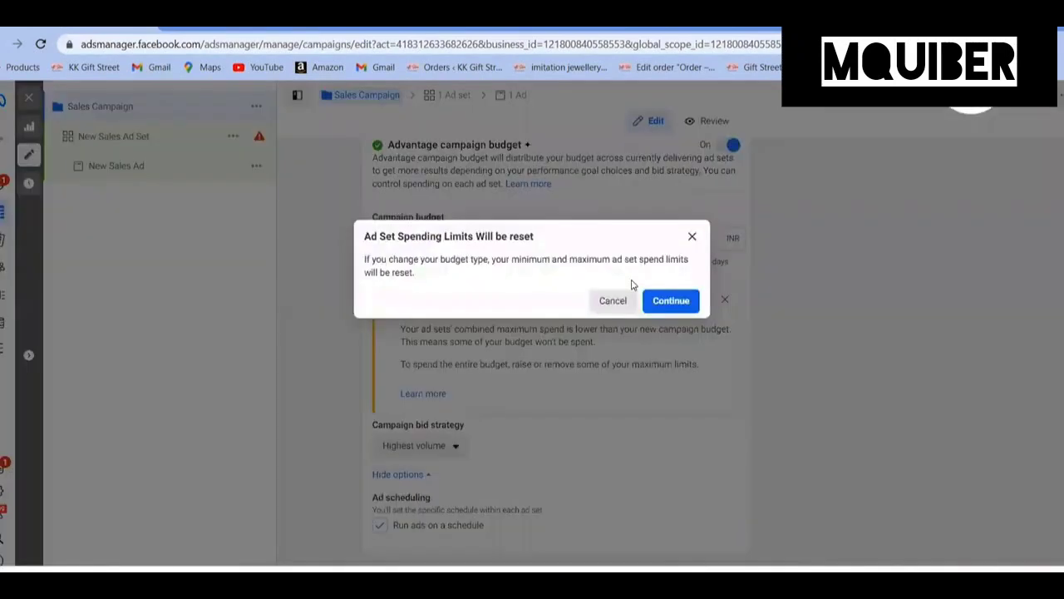
pyautogui.click(670, 302)
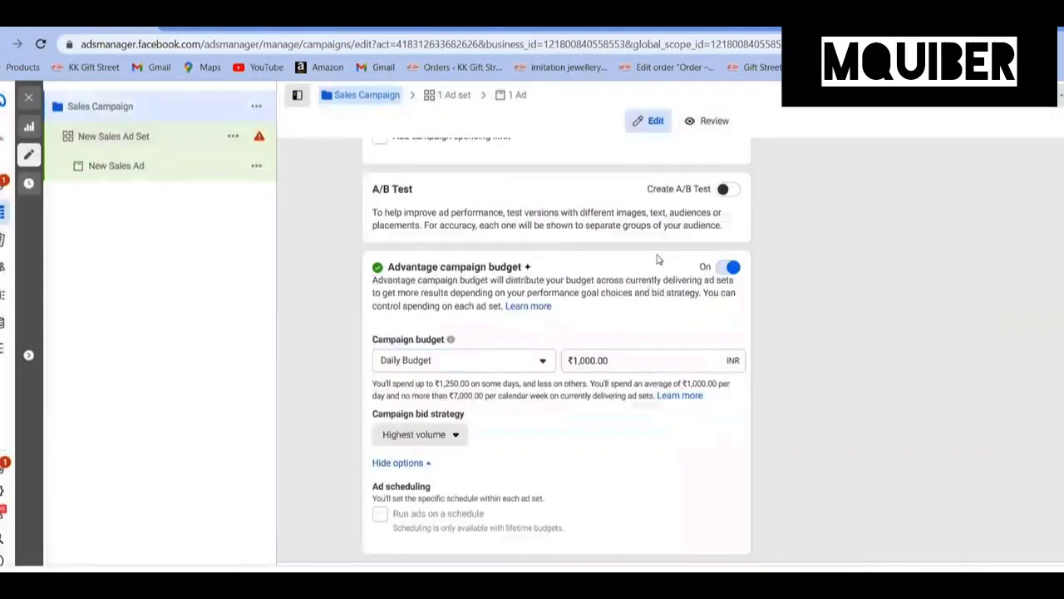
# Enable spending limits in New Sales Ad Set and inspect the daily minimum, daily maximum and schedule date fields
pyautogui.click(129, 138)
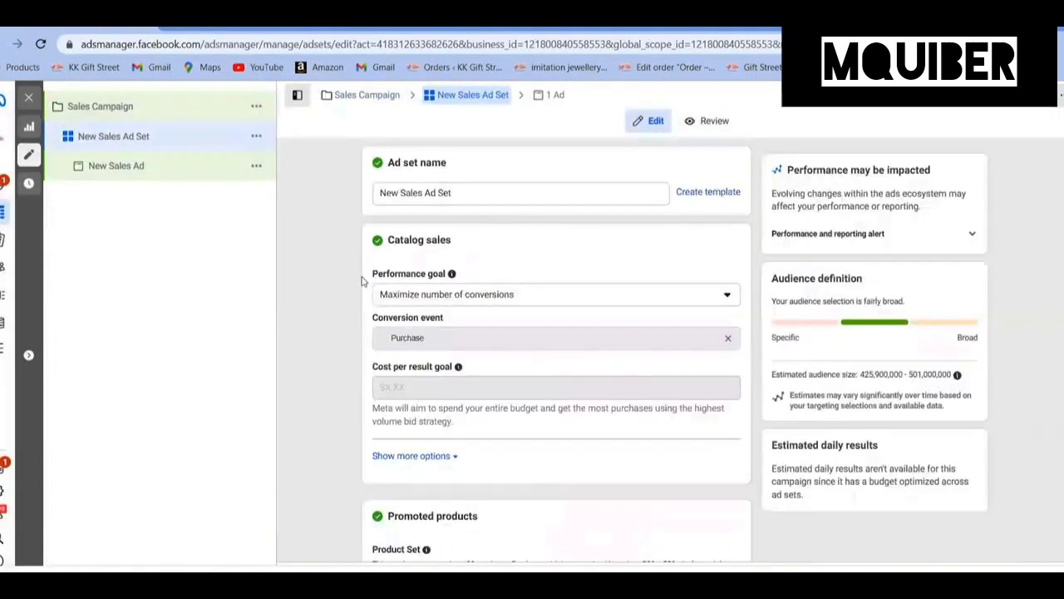
pyautogui.scroll(-10, 370, 300)
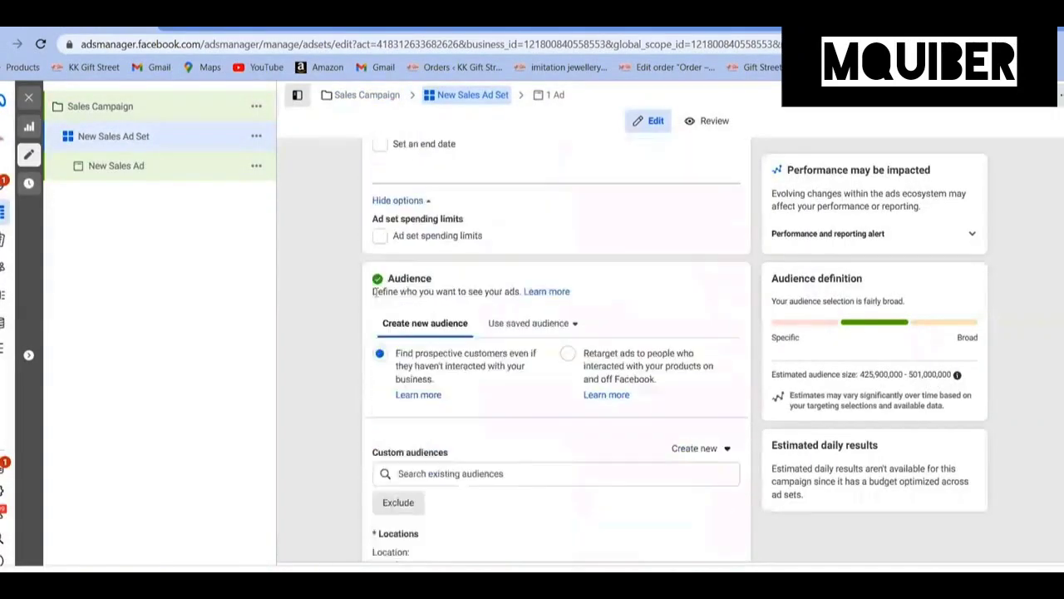
pyautogui.click(380, 236)
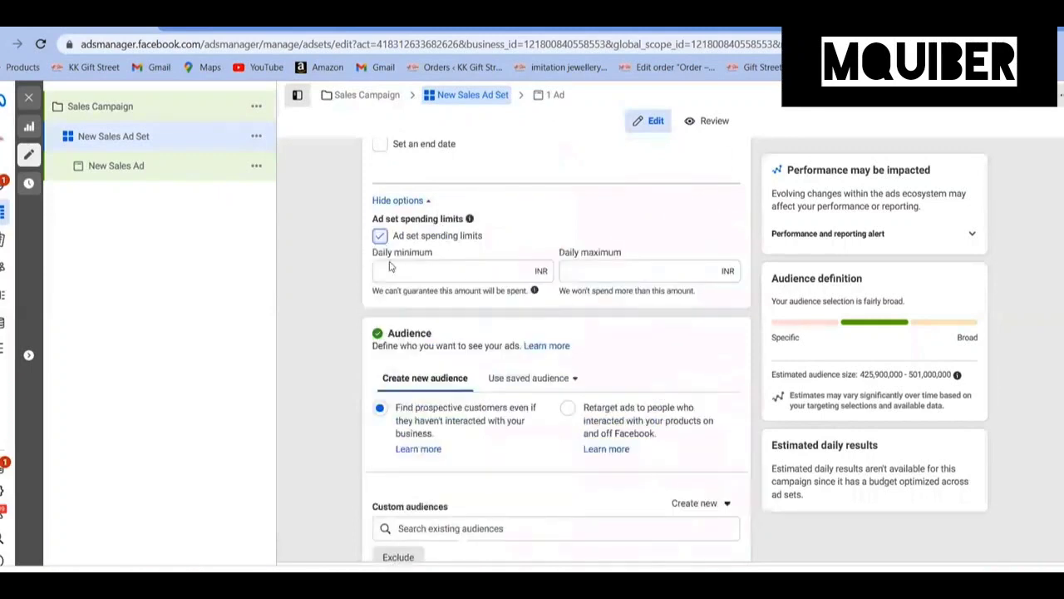
pyautogui.scroll(1, 661, 480)
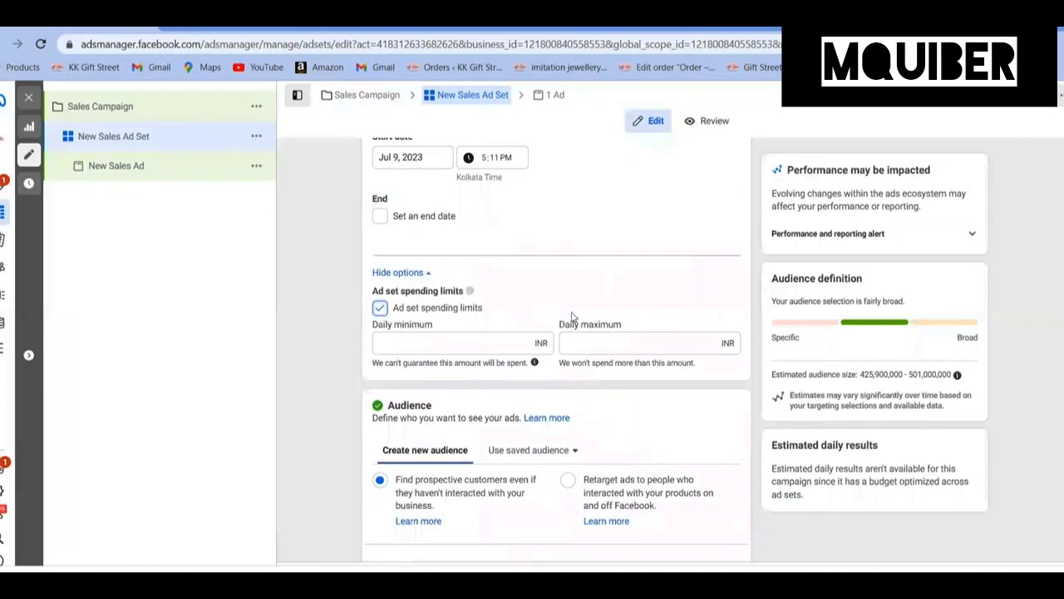
pyautogui.scroll(2, 424, 366)
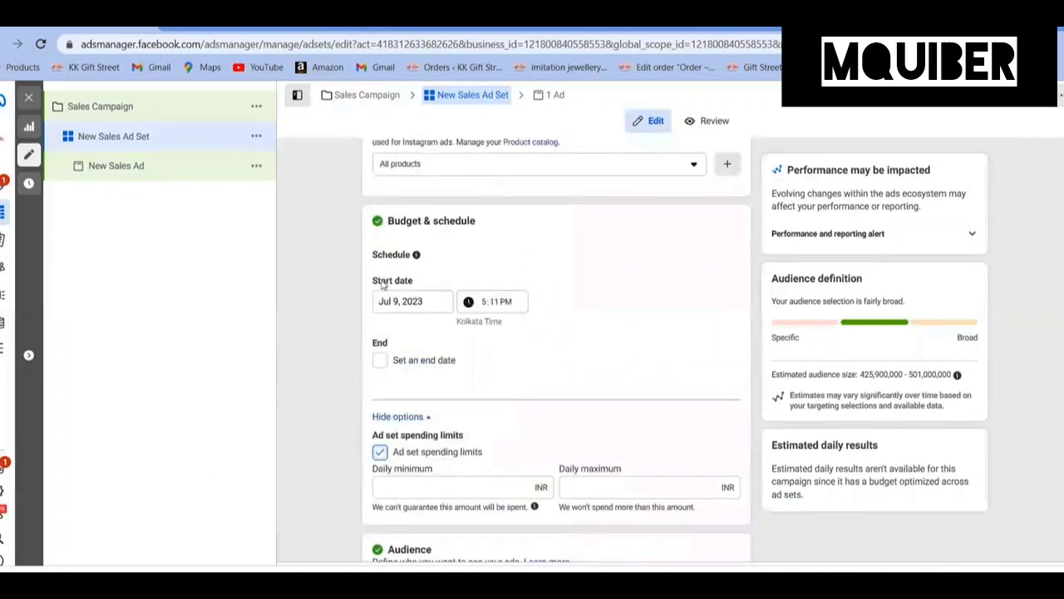
pyautogui.moveTo(380, 282); pyautogui.dragTo(415, 285)
pyautogui.moveTo(393, 345); pyautogui.dragTo(366, 345)
pyautogui.click(346, 340)
# Switch the Sales Campaign back to Lifetime Budget, accept resetting the spending limits, and enable running ads on a schedule
pyautogui.click(138, 109)
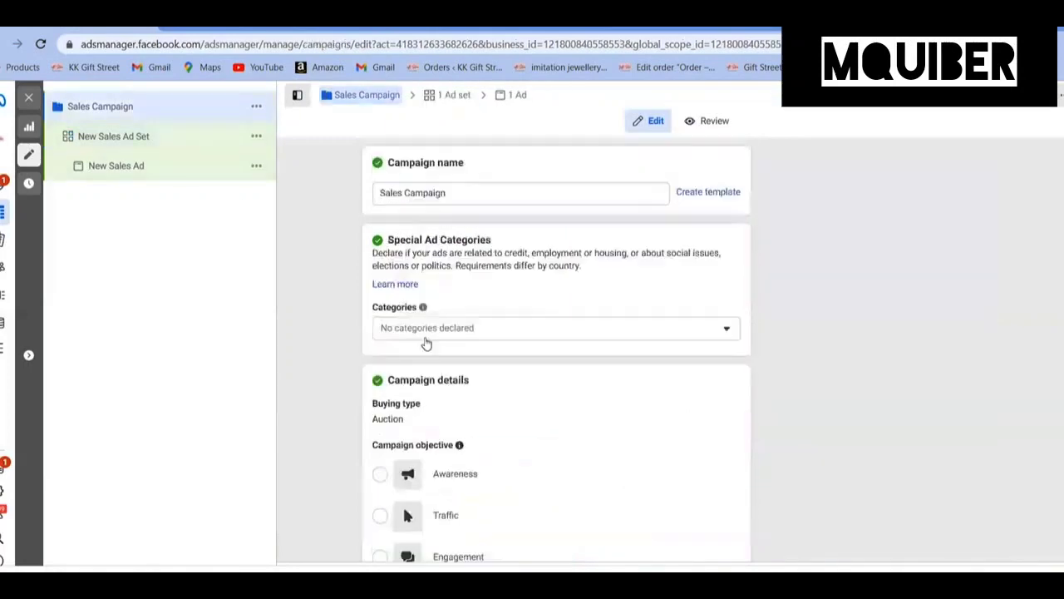
pyautogui.scroll(-10, 427, 345)
pyautogui.click(533, 359)
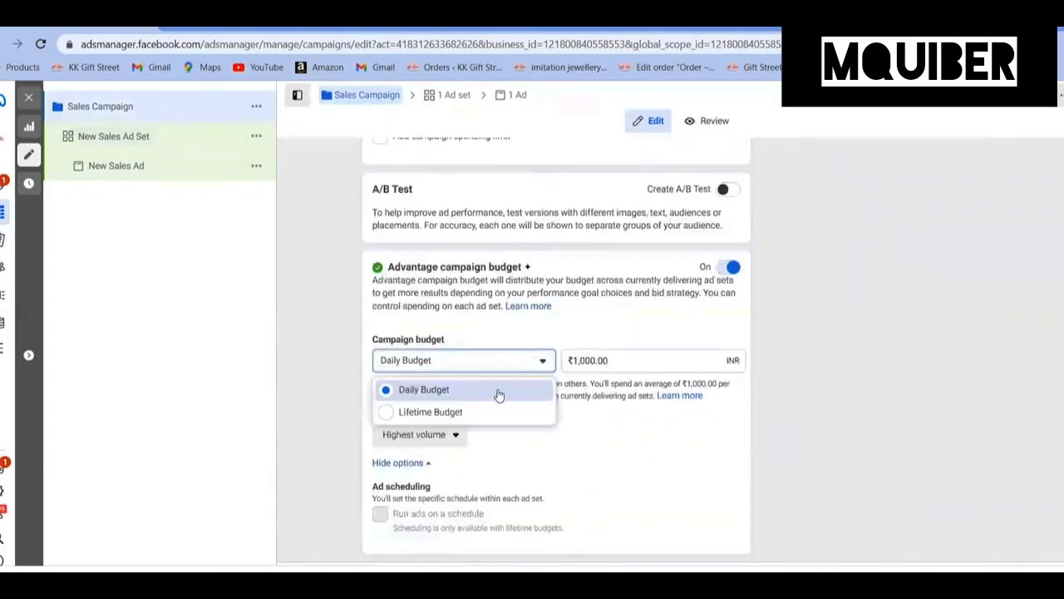
pyautogui.click(458, 411)
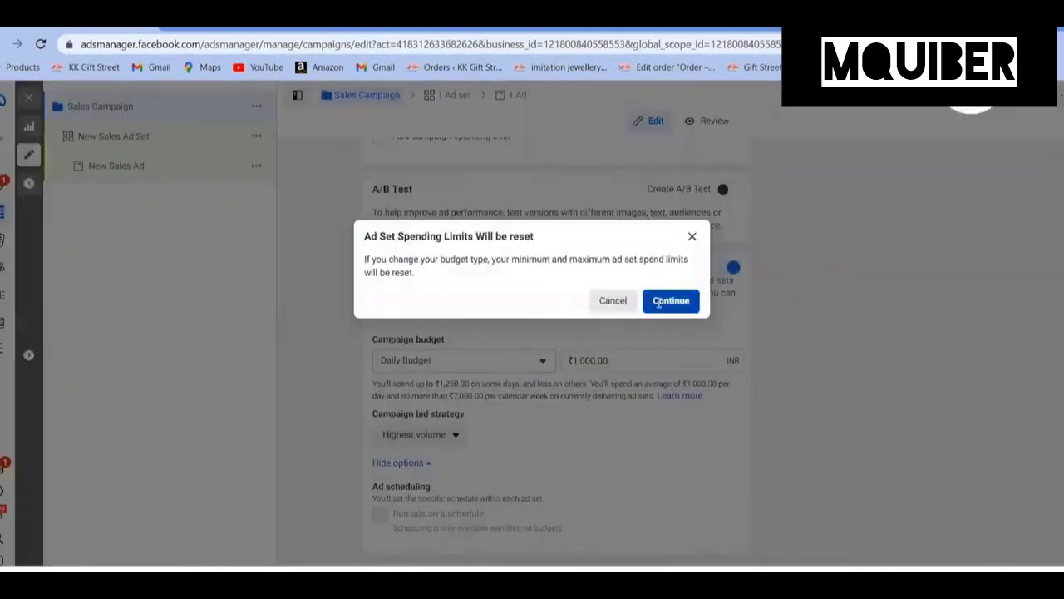
pyautogui.click(659, 302)
pyautogui.click(380, 525)
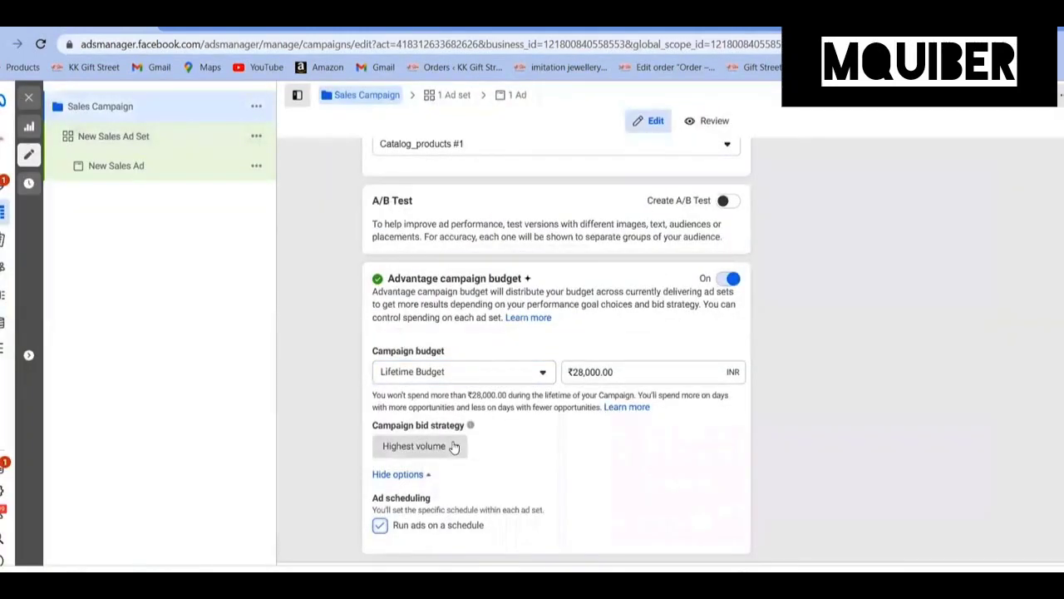
# Examine the time zone options for ad scheduling in New Sales Ad Set, keeping the viewer's time zone
pyautogui.click(108, 142)
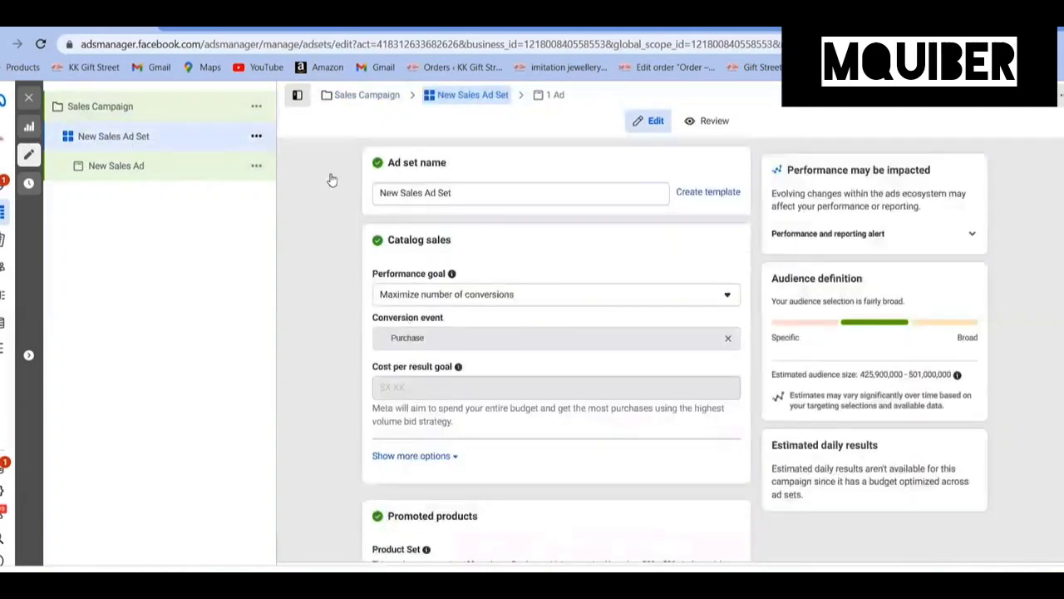
pyautogui.scroll(-10, 370, 289)
pyautogui.scroll(-3, 362, 286)
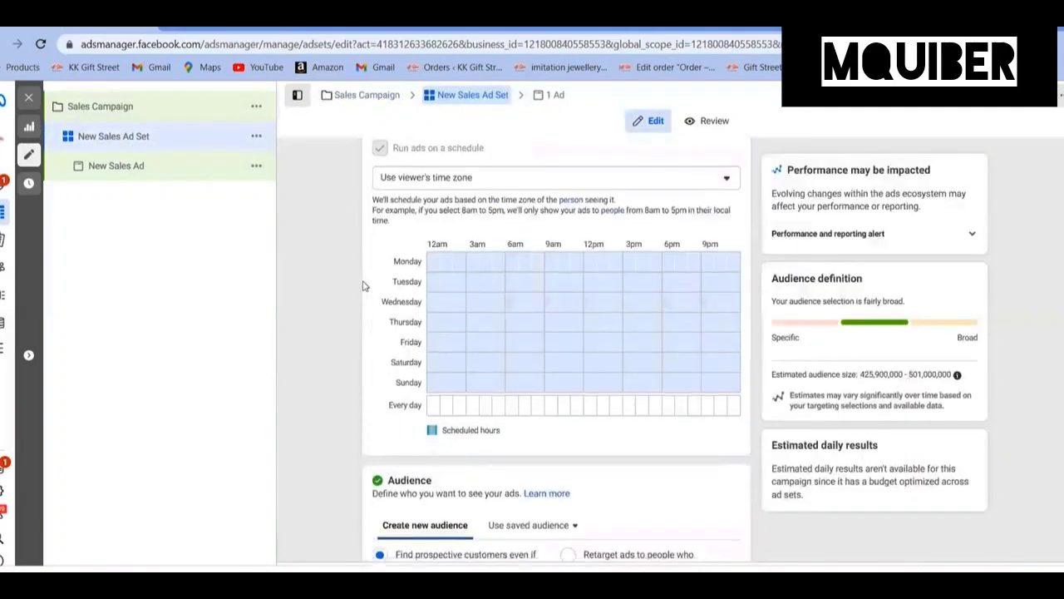
pyautogui.scroll(3, 364, 285)
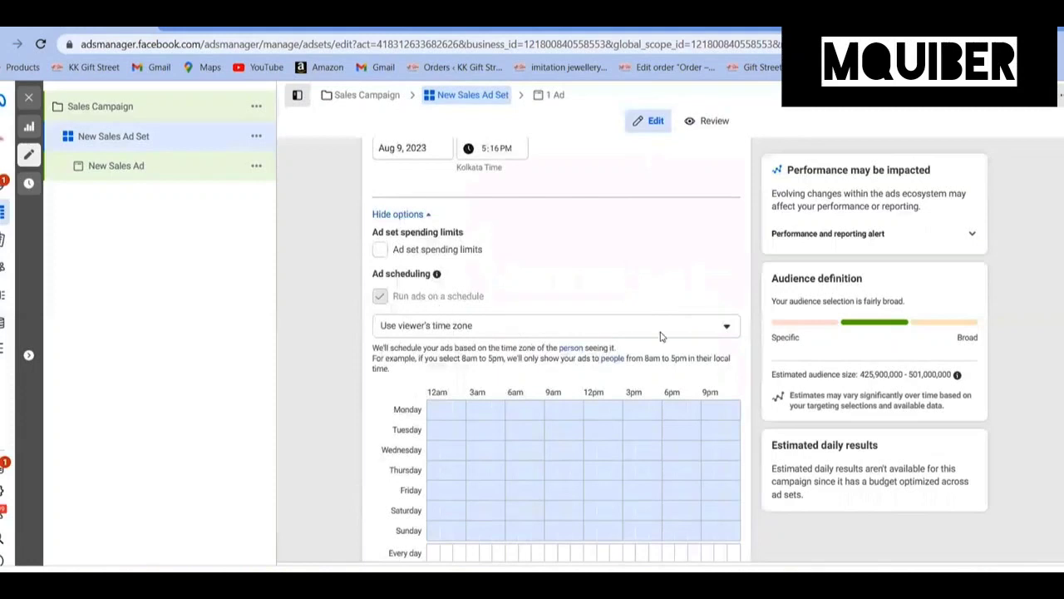
pyautogui.click(712, 331)
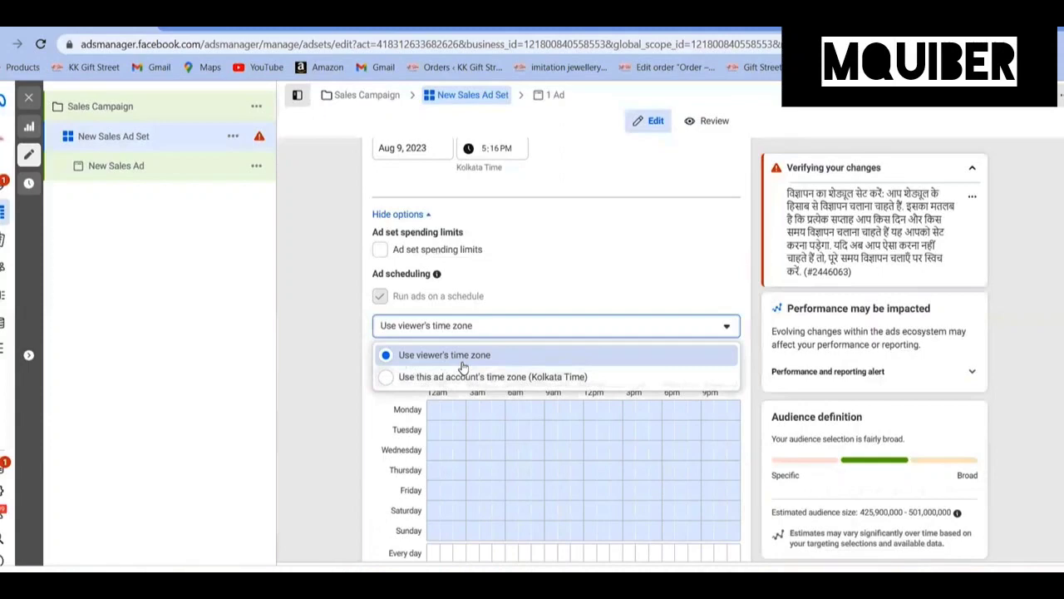
pyautogui.click(359, 389)
pyautogui.scroll(-2, 364, 386)
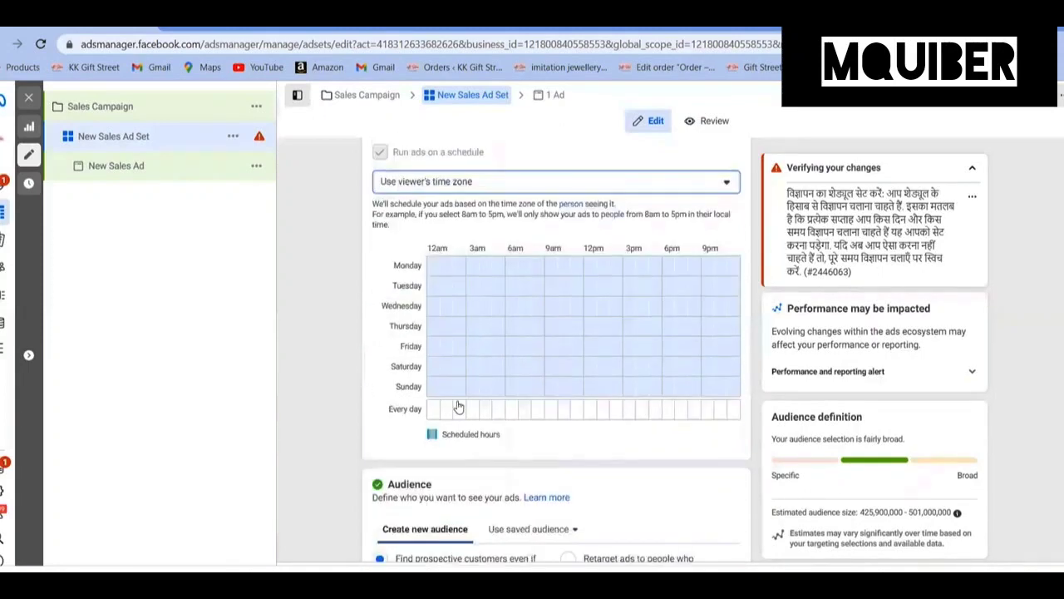
# Schedule New Sales Ad Set's ads to run every day from 12am to 7am
pyautogui.click(435, 414)
pyautogui.click(452, 414)
pyautogui.click(455, 414)
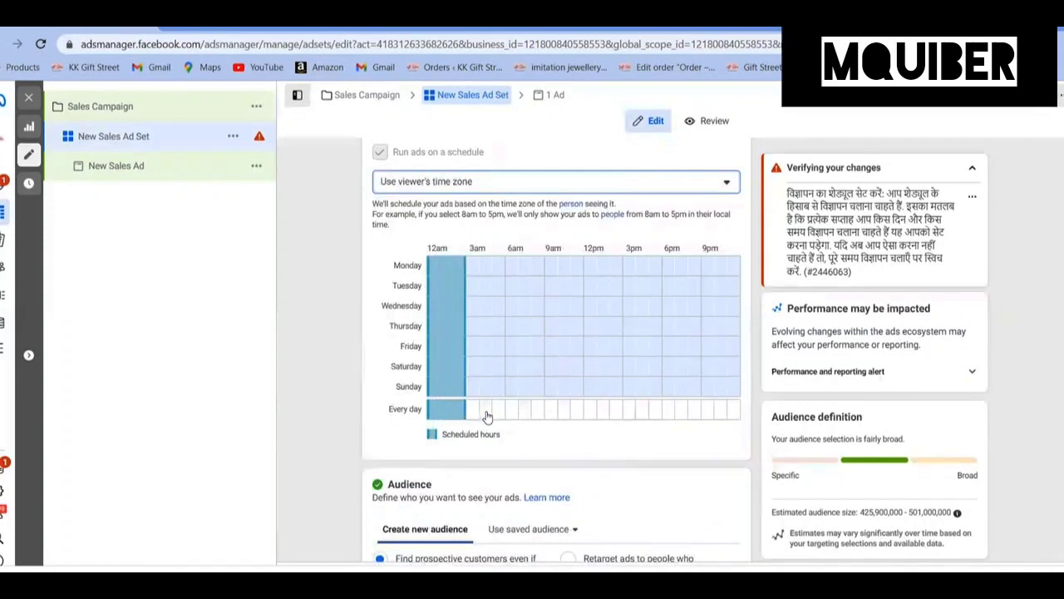
pyautogui.click(471, 414)
pyautogui.click(487, 413)
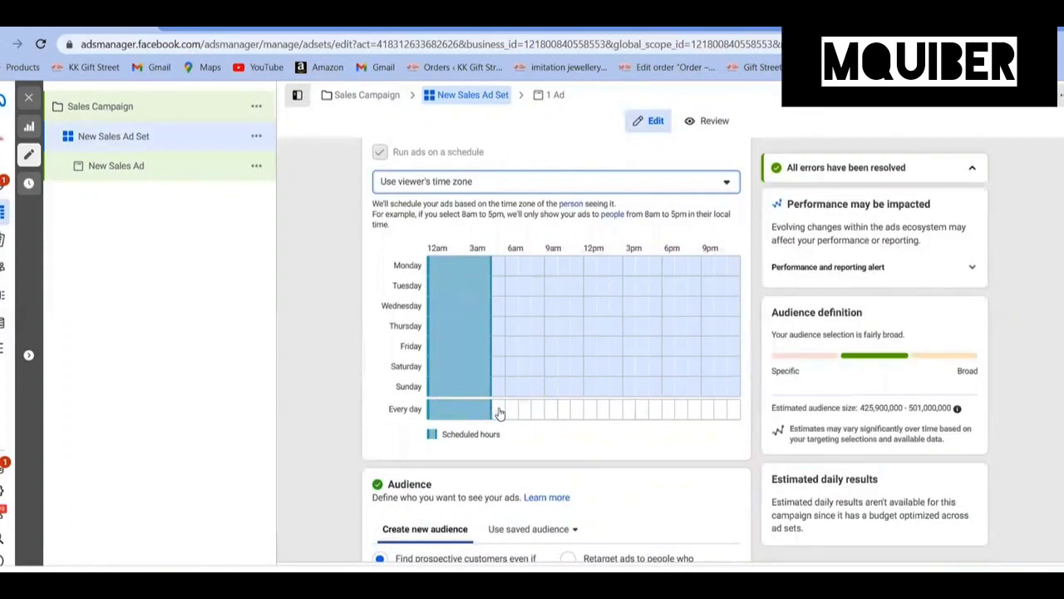
pyautogui.click(499, 413)
pyautogui.click(512, 413)
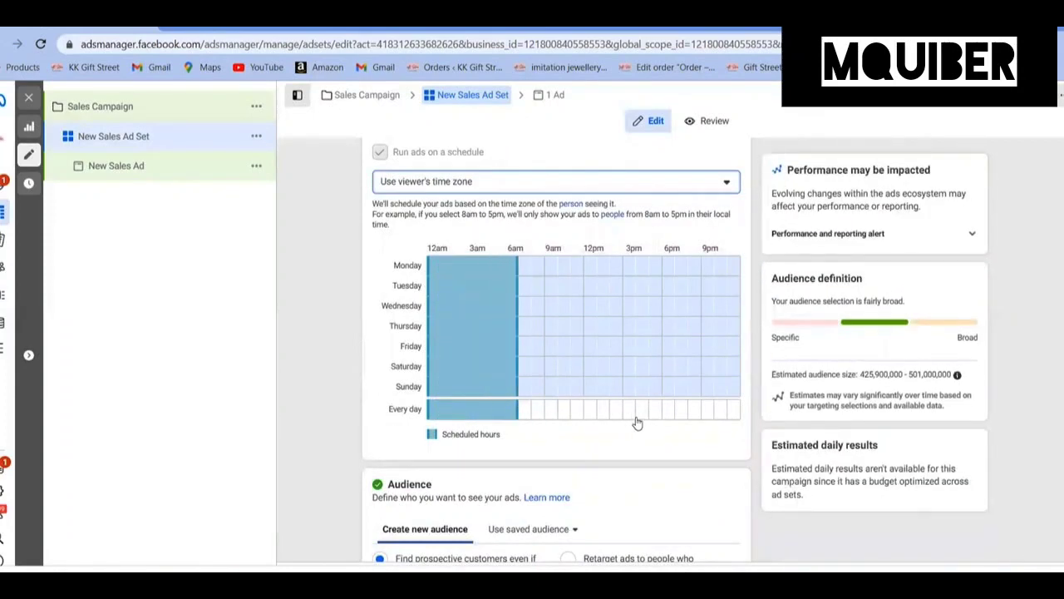
# Extend New Sales Ad Set's ad schedule to also run every day from 3pm to 12am
pyautogui.click(630, 413)
pyautogui.click(643, 413)
pyautogui.click(655, 414)
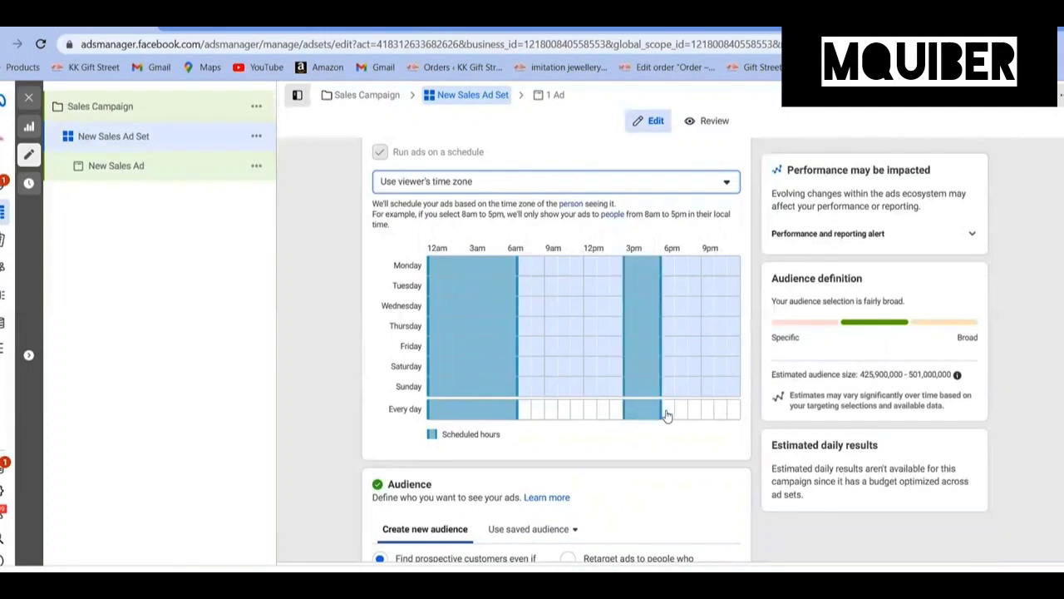
pyautogui.click(667, 414)
pyautogui.click(681, 414)
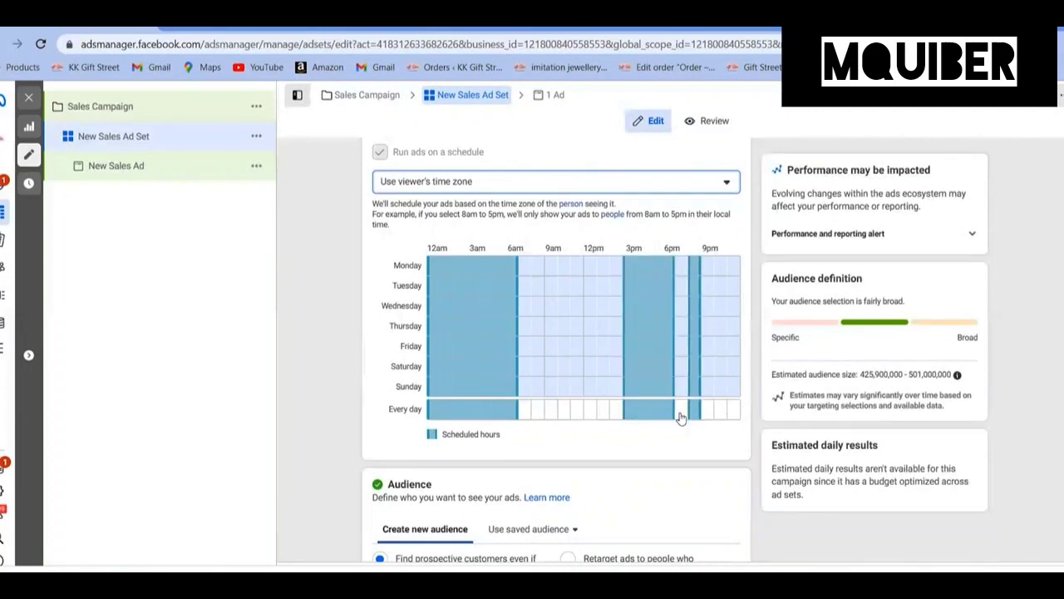
pyautogui.click(695, 413)
pyautogui.click(708, 413)
pyautogui.click(720, 413)
pyautogui.click(732, 413)
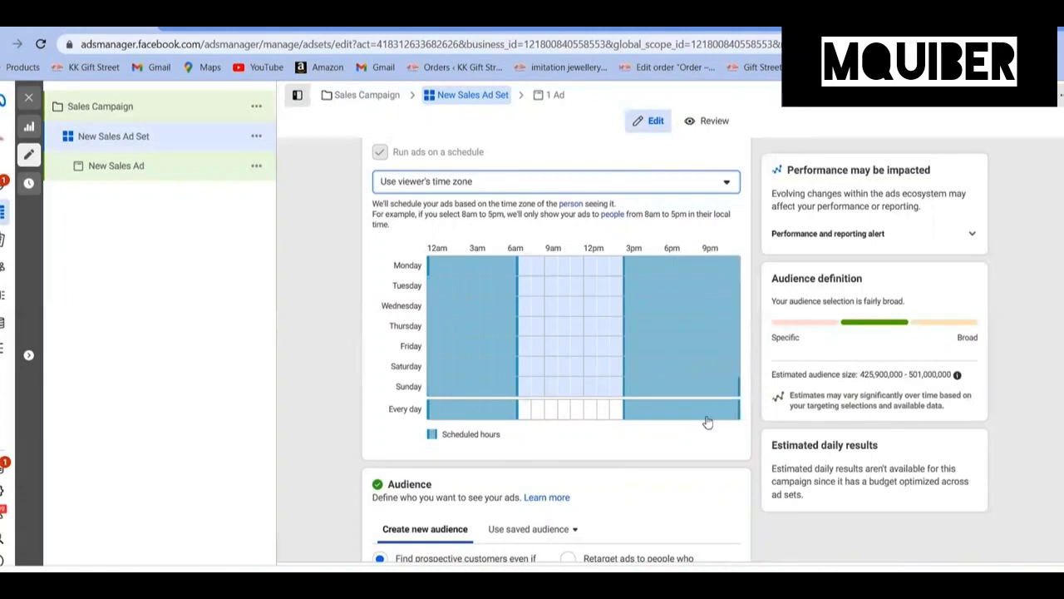
# Examine the Audience section's existing custom audiences and detailed targeting fields without selecting anything
pyautogui.scroll(-3, 503, 405)
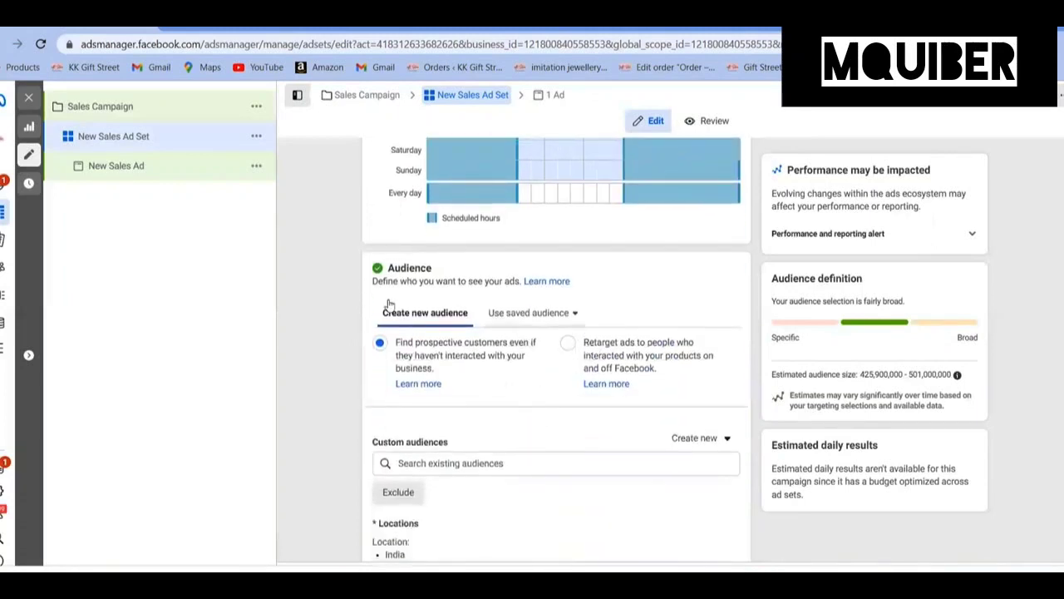
pyautogui.scroll(-2, 535, 323)
pyautogui.click(535, 321)
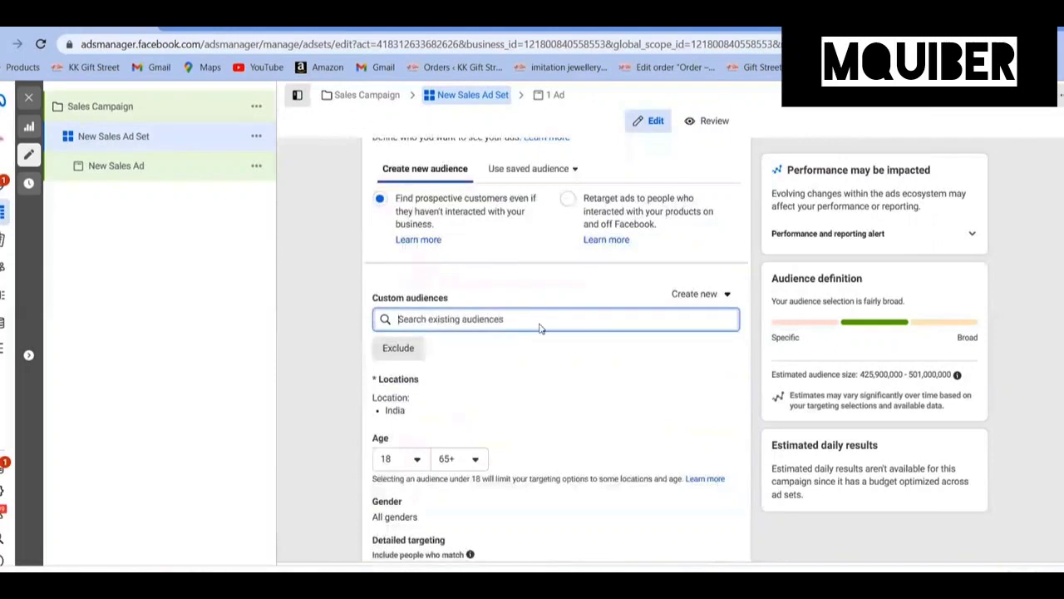
pyautogui.scroll(-3, 541, 328)
pyautogui.scroll(2, 542, 329)
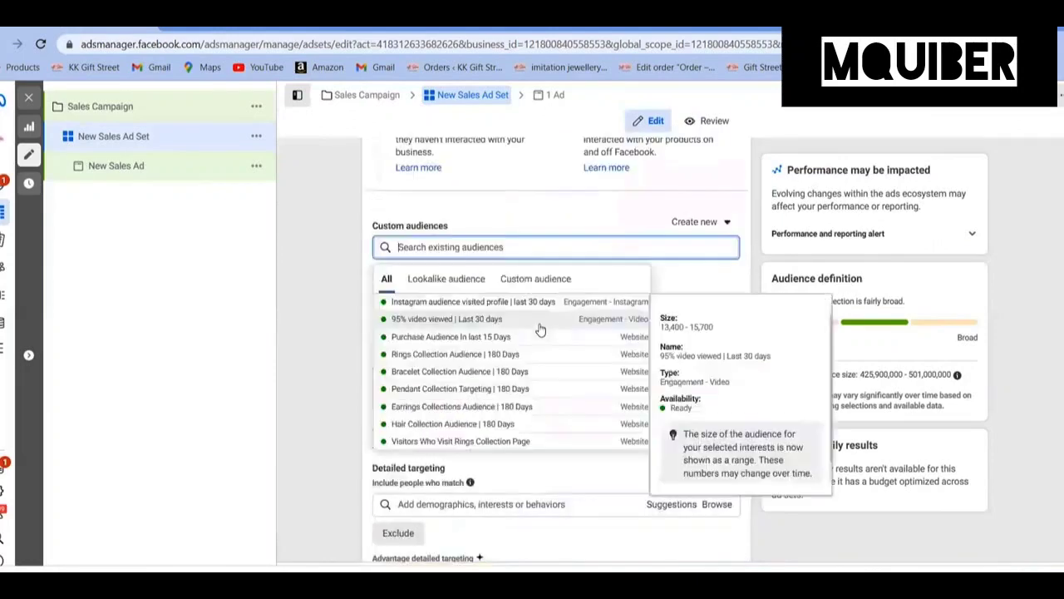
pyautogui.click(317, 331)
pyautogui.click(549, 504)
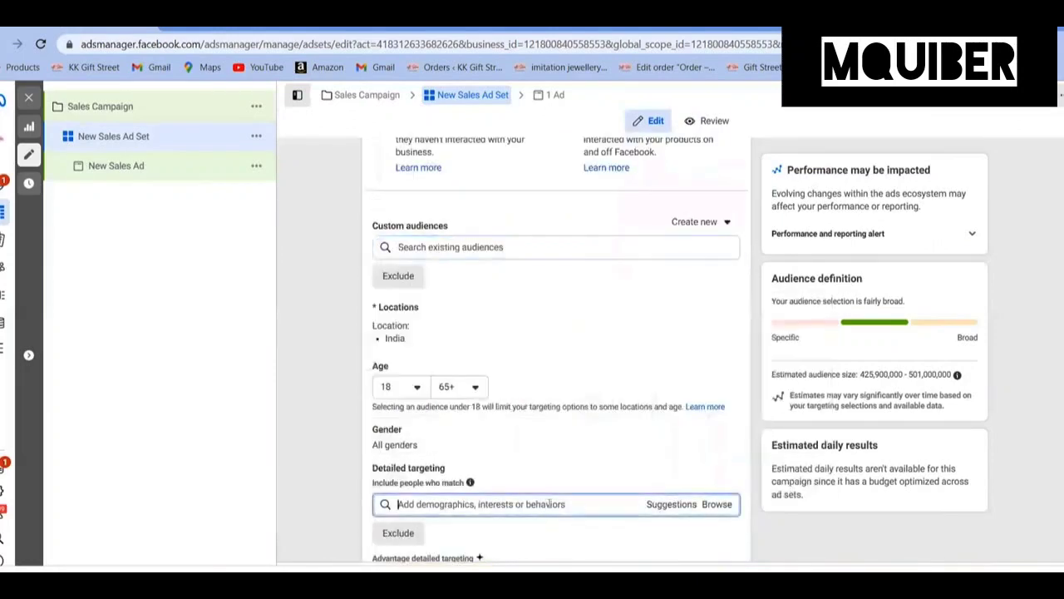
pyautogui.click(528, 247)
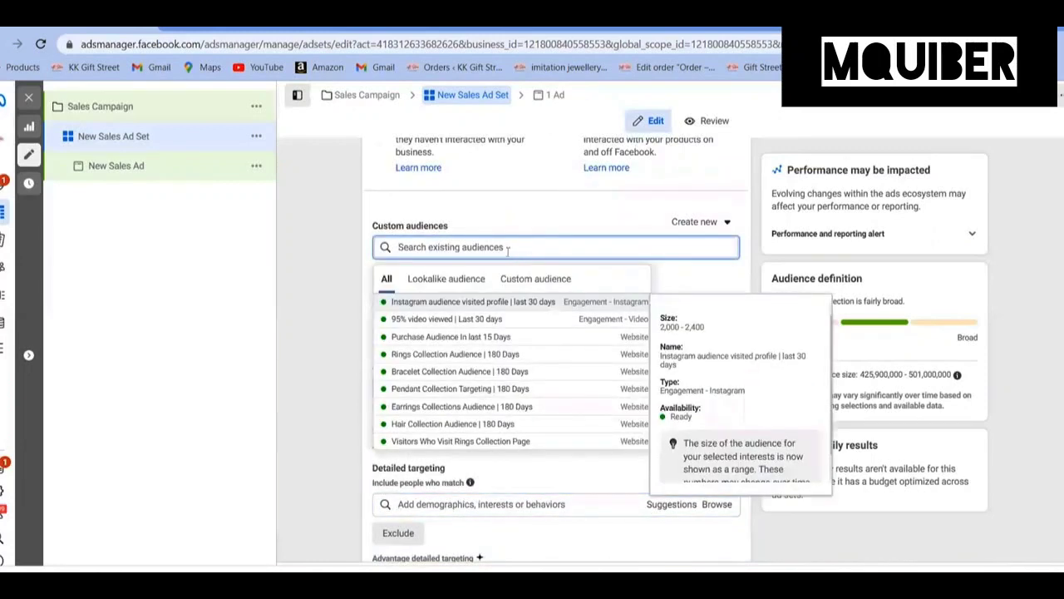
pyautogui.click(344, 283)
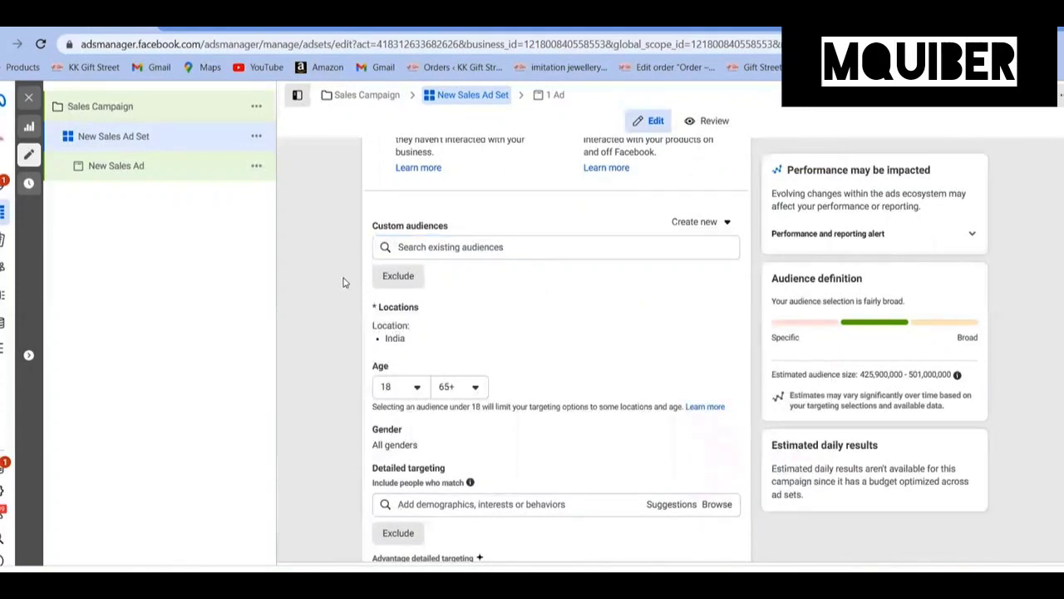
# Include the custom audience "Instagram audience visited profile | last 30 days" and exclude "Purchase Audience In last 15 Days"
pyautogui.click(515, 246)
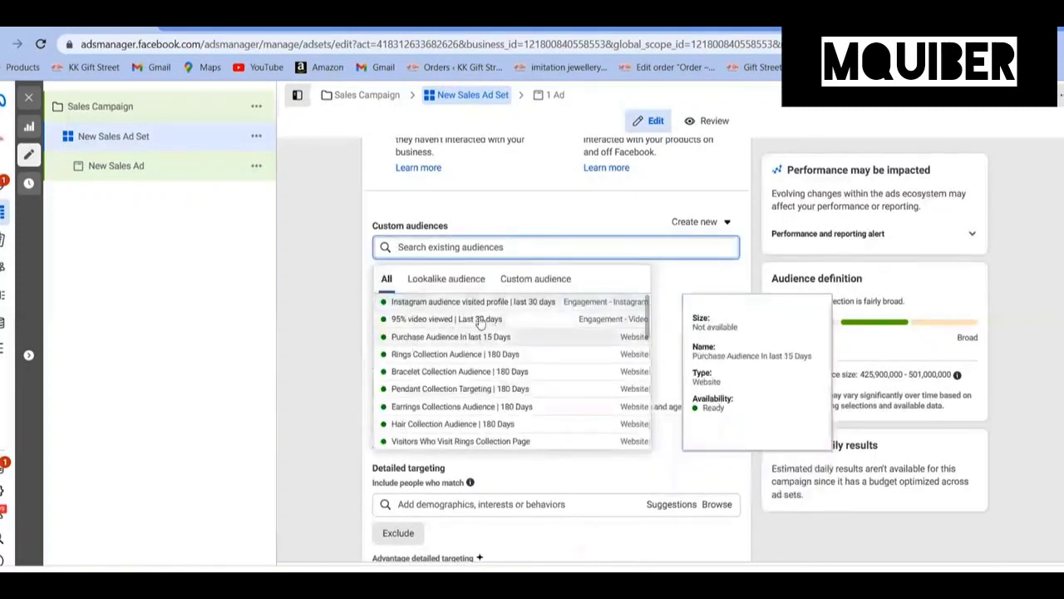
pyautogui.click(515, 302)
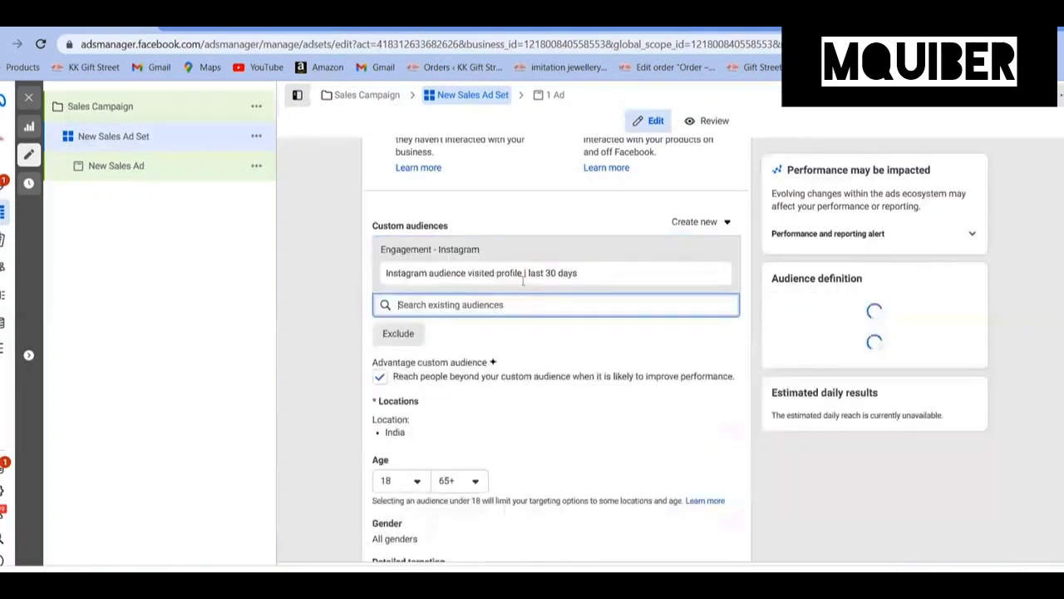
pyautogui.click(330, 300)
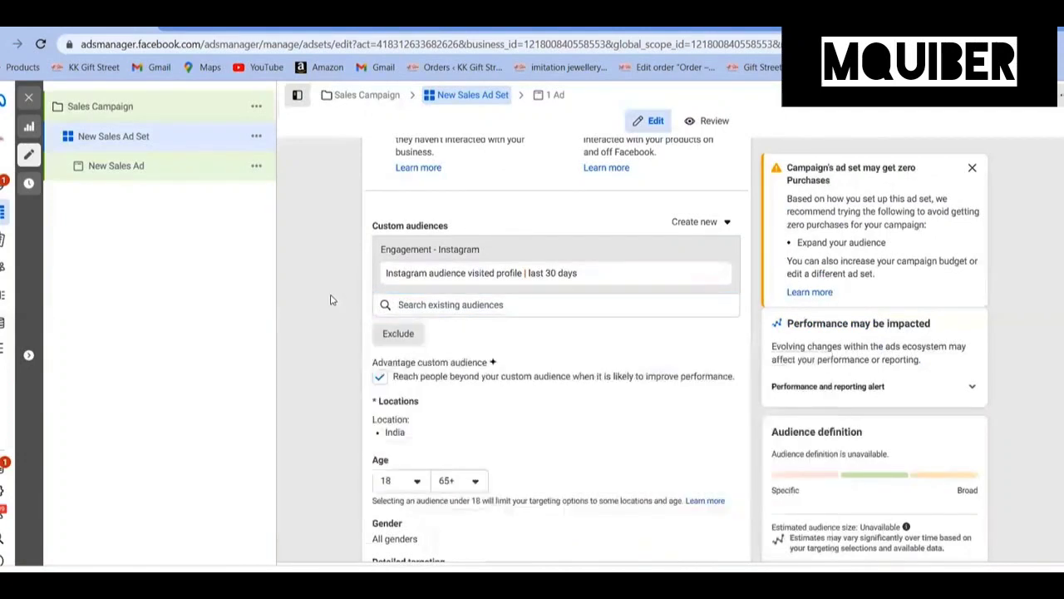
pyautogui.click(388, 335)
pyautogui.click(552, 374)
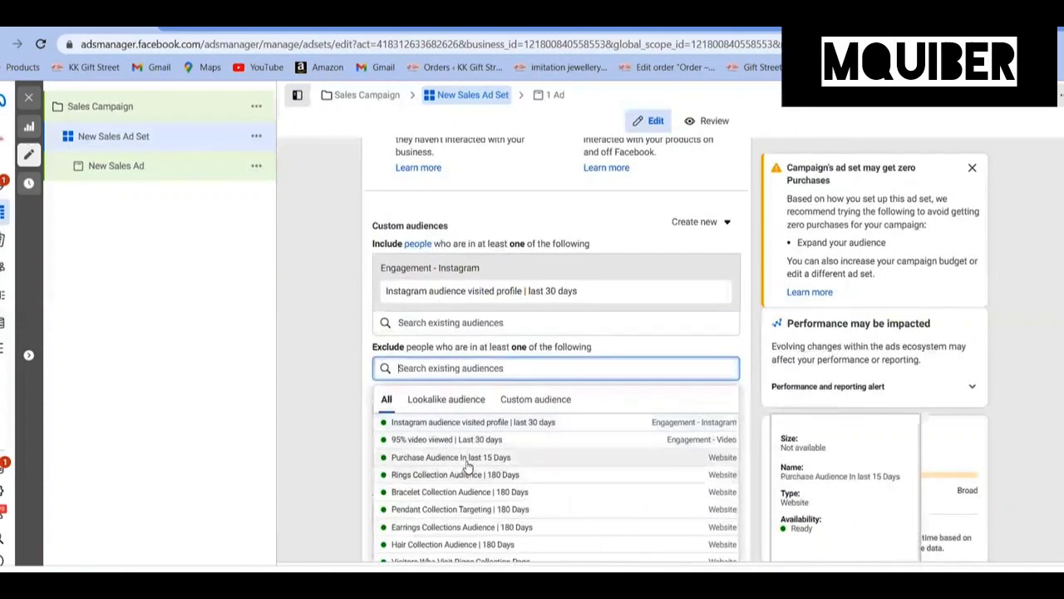
pyautogui.click(380, 454)
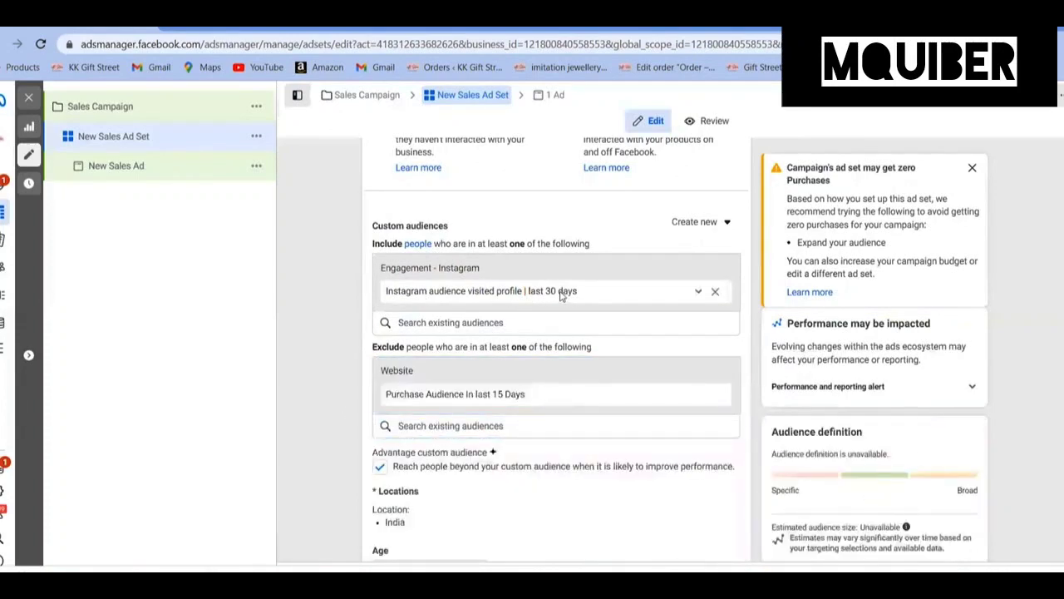
# Turn off reaching people beyond the custom audience and dismiss the Advantage custom audience recommendation
pyautogui.scroll(-2, 562, 296)
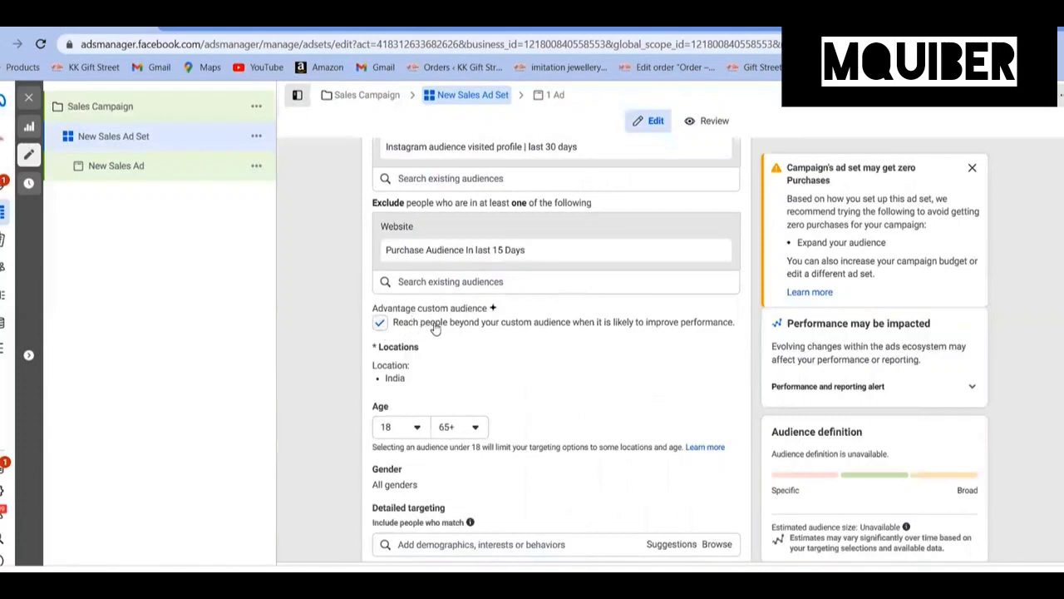
pyautogui.moveTo(441, 330); pyautogui.dragTo(656, 324)
pyautogui.click(448, 336)
pyautogui.click(719, 358)
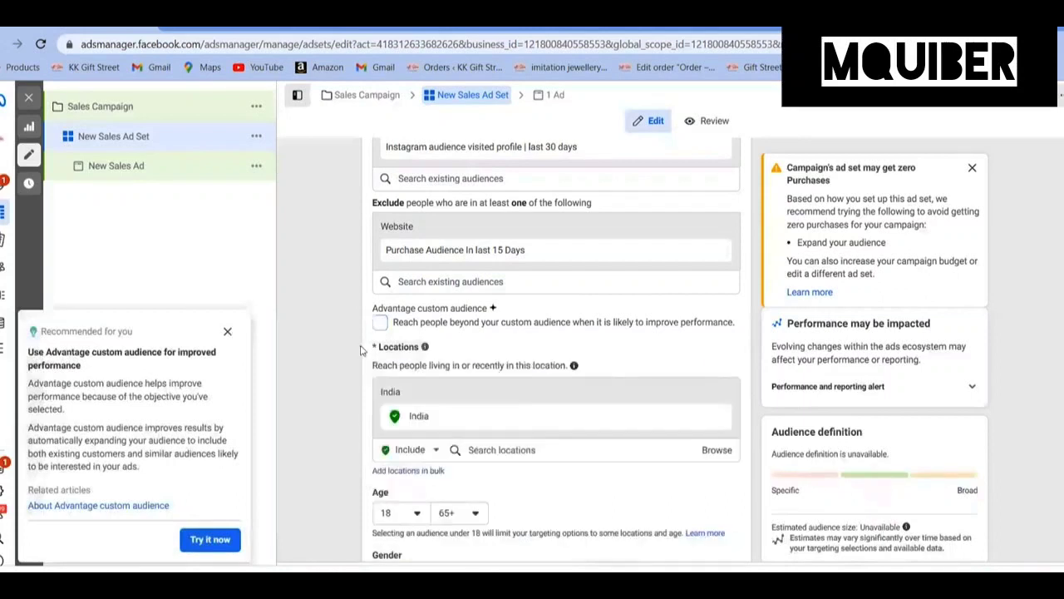
pyautogui.click(228, 332)
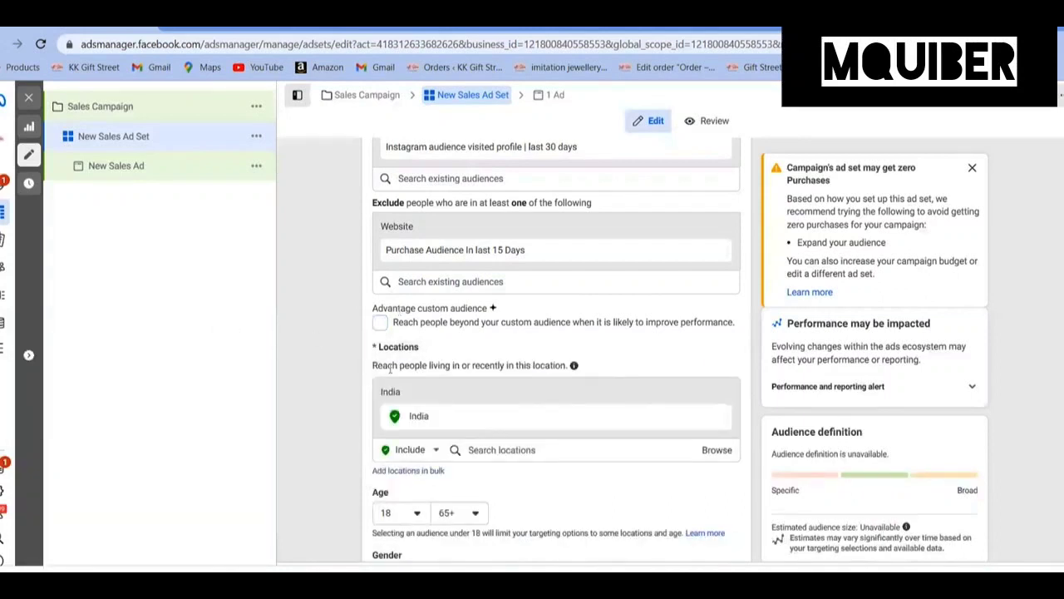
# Add Andaman and Nicobar Islands as a target location and try to switch it to an excluded location
pyautogui.scroll(-2, 703, 423)
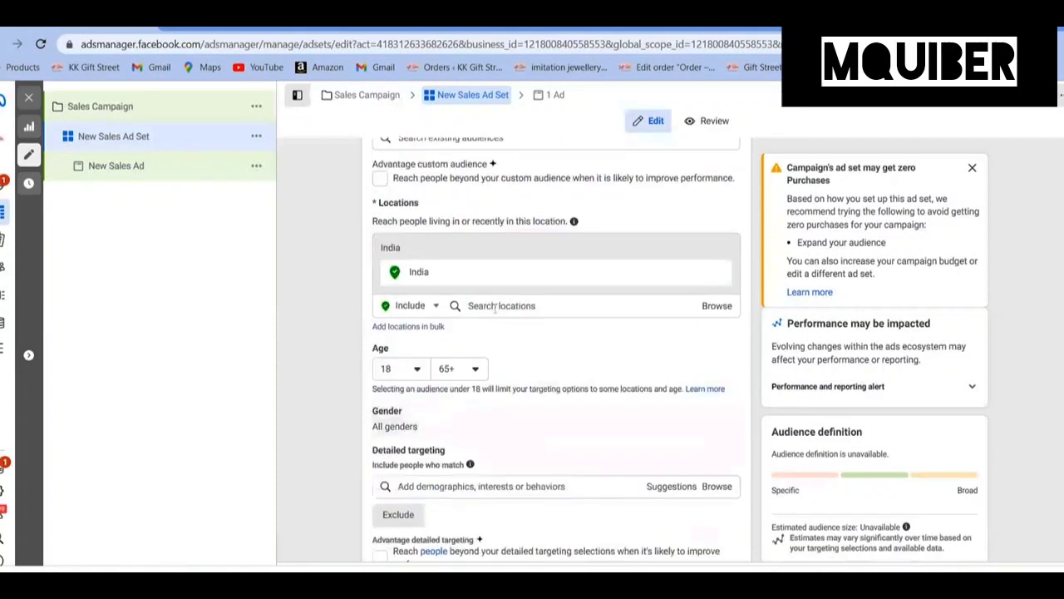
pyautogui.click(498, 307)
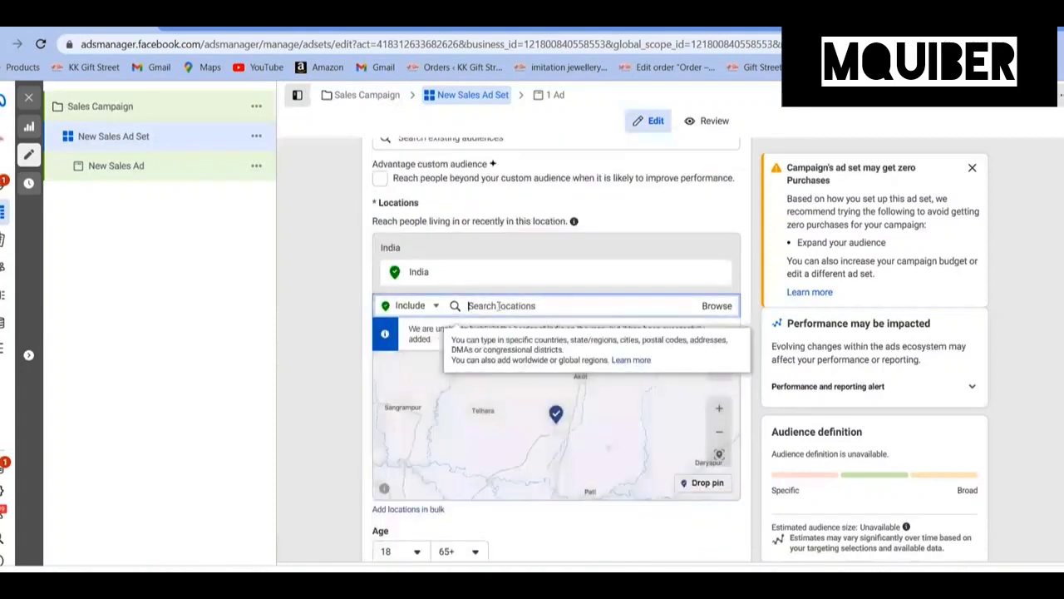
pyautogui.write('nicobar')
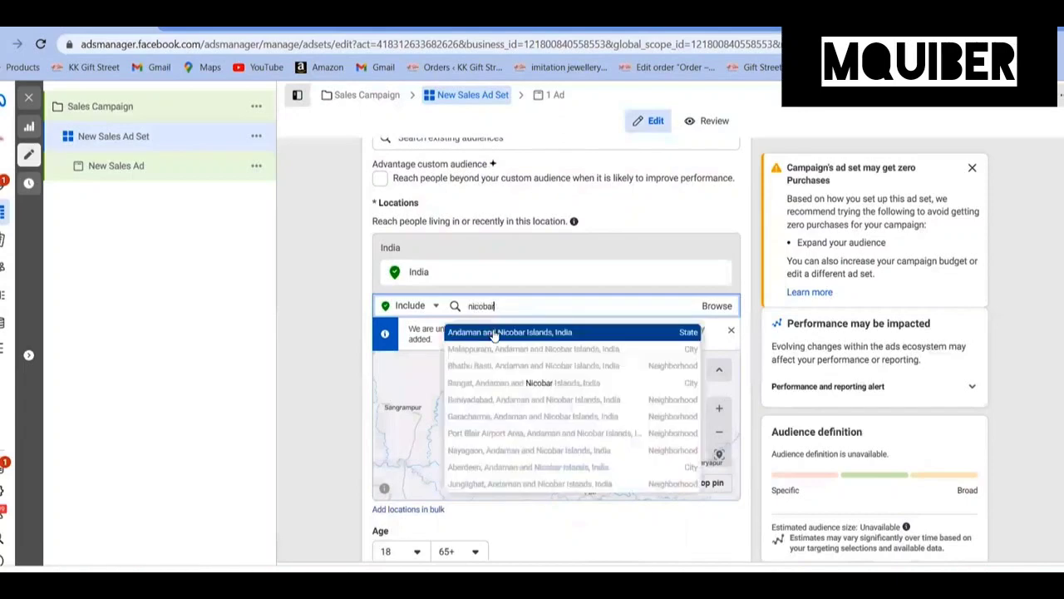
pyautogui.click(494, 333)
pyautogui.click(698, 274)
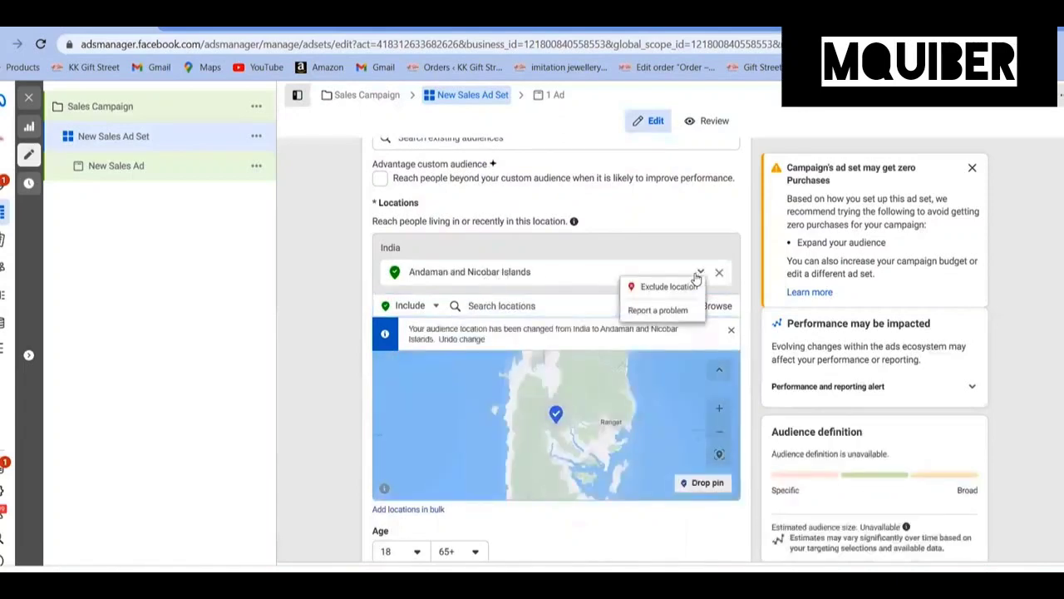
pyautogui.click(670, 289)
# Set the included audience location back to India
pyautogui.click(548, 308)
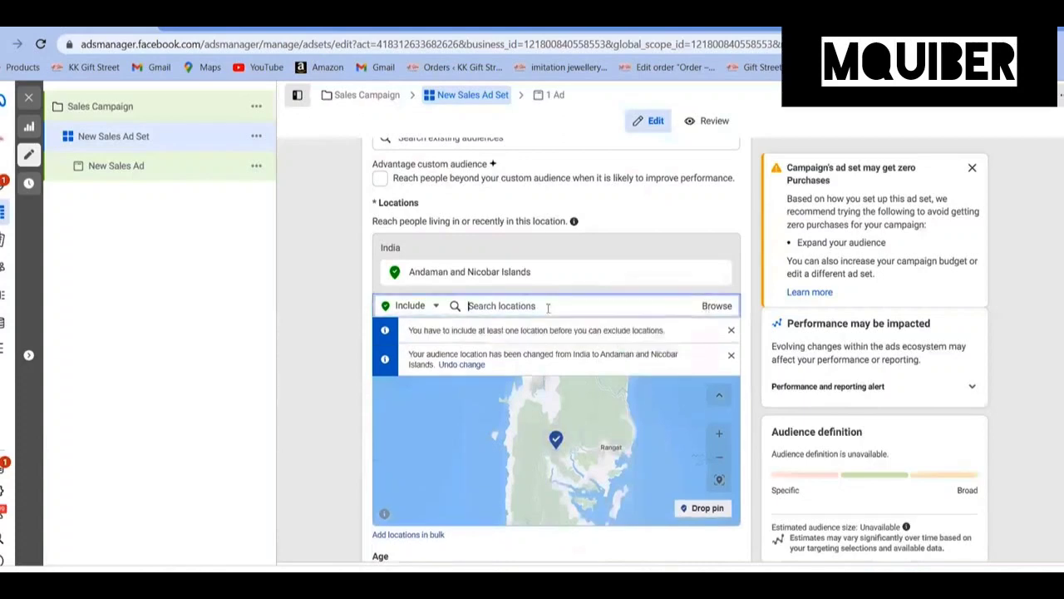
pyautogui.write('india')
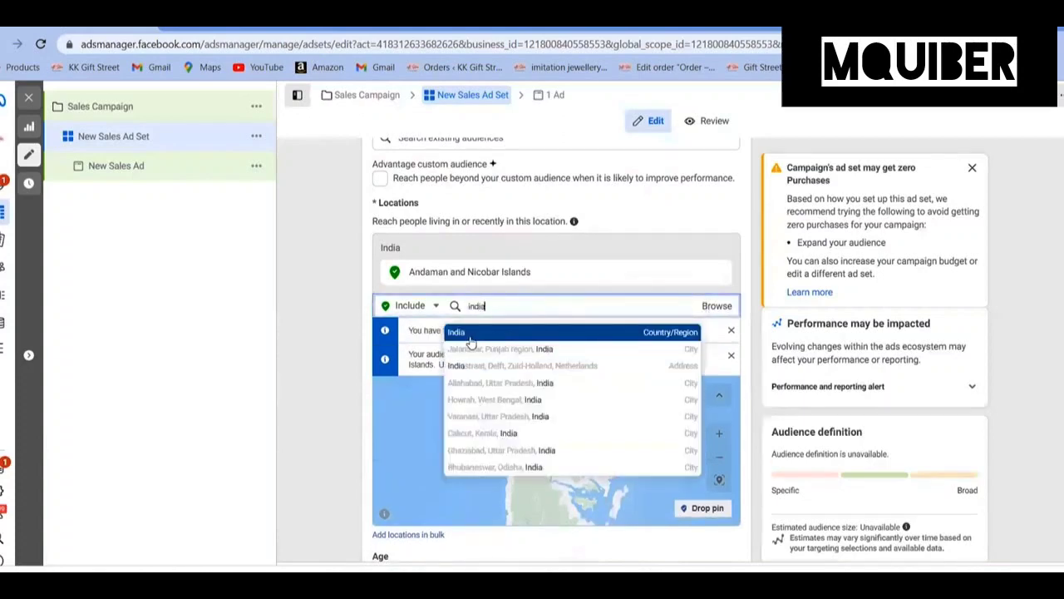
pyautogui.click(468, 333)
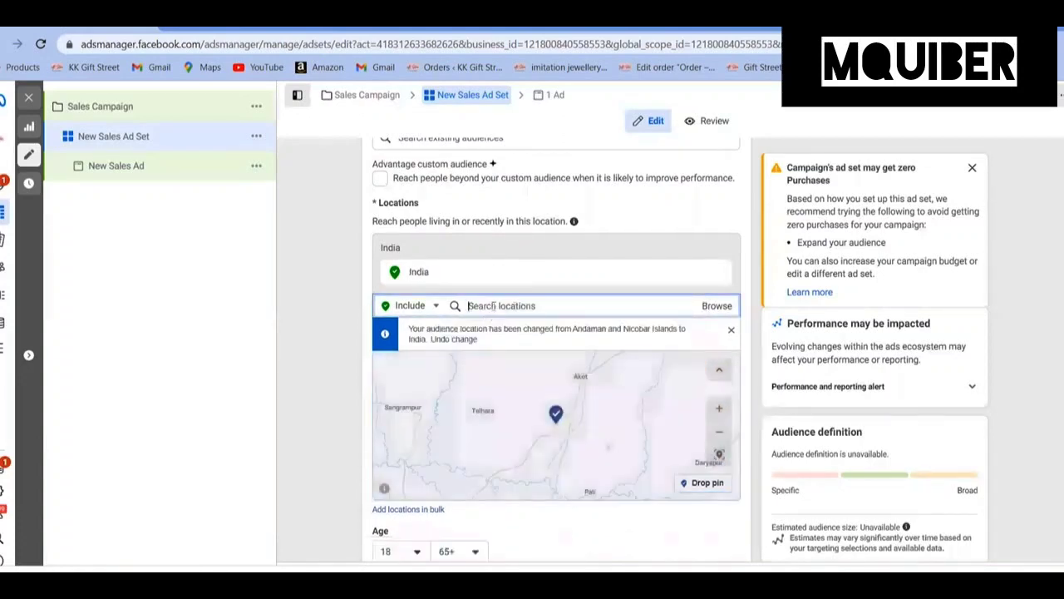
# Exclude Andaman and Nicobar Islands from the India location targeting and check its area on the map
pyautogui.click(428, 305)
pyautogui.click(404, 341)
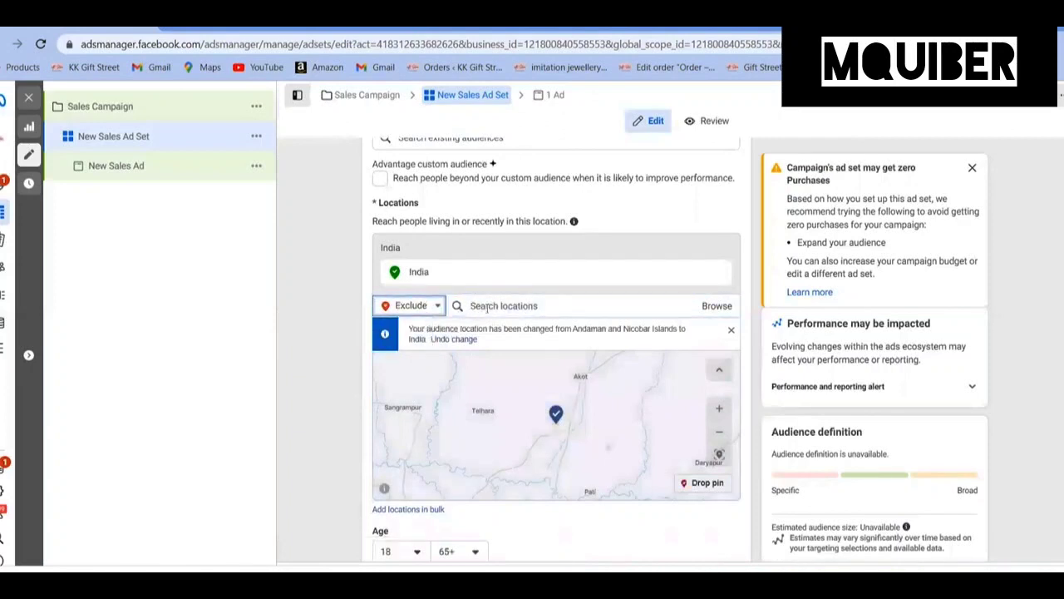
pyautogui.write('nid')
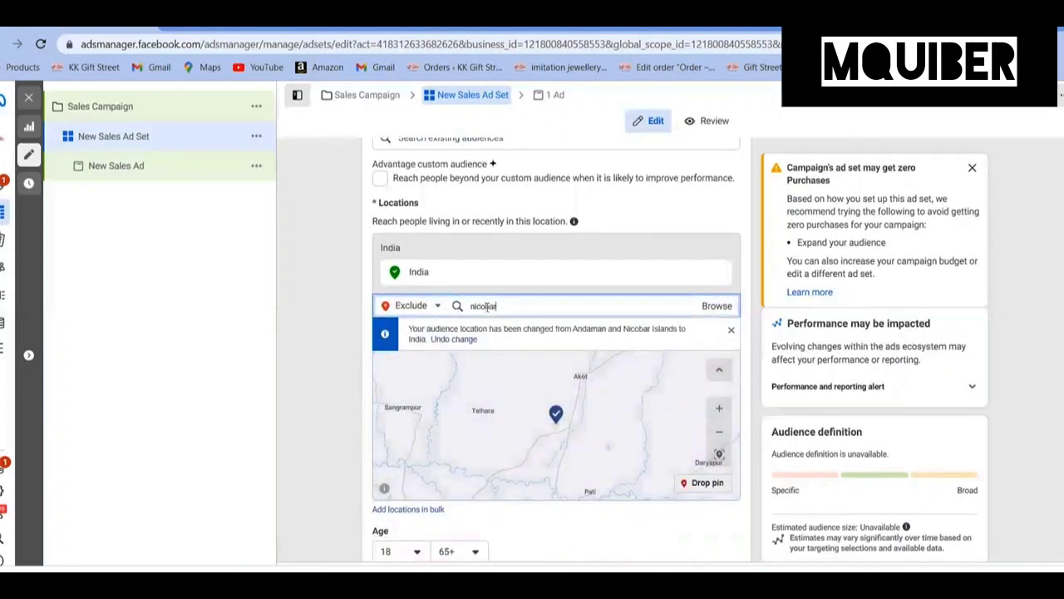
pyautogui.write('obar')
pyautogui.click(499, 333)
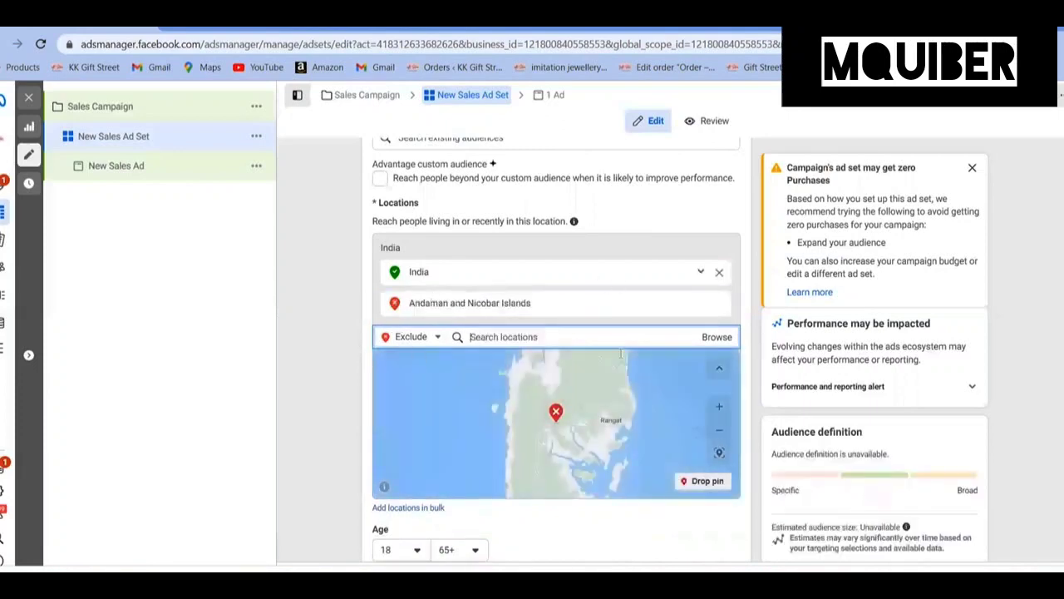
pyautogui.click(719, 431)
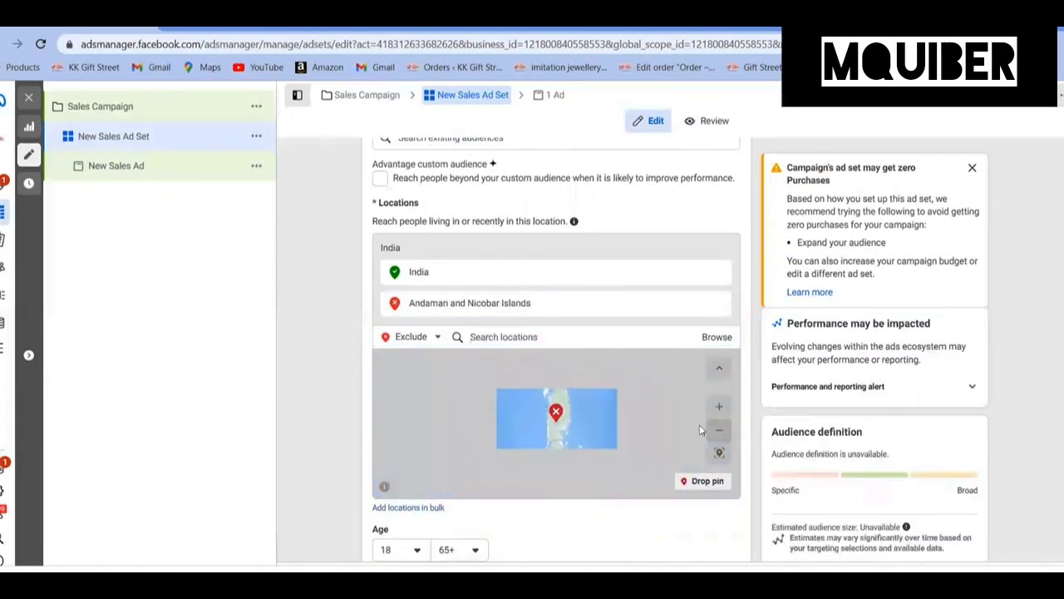
# Start adding locations in bulk and choose Postal codes as the location type
pyautogui.scroll(-2, 374, 397)
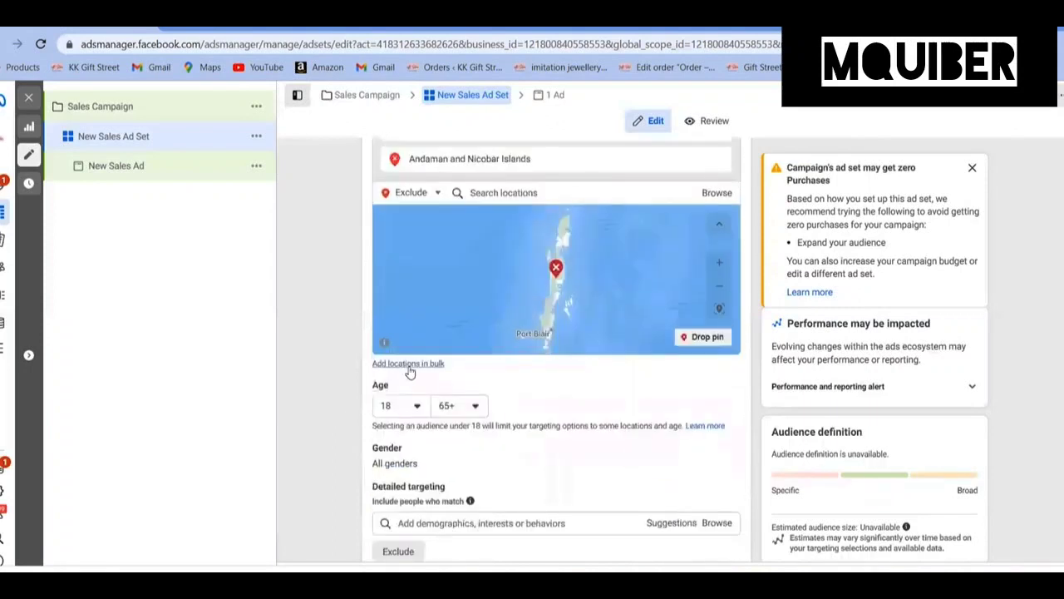
pyautogui.click(406, 365)
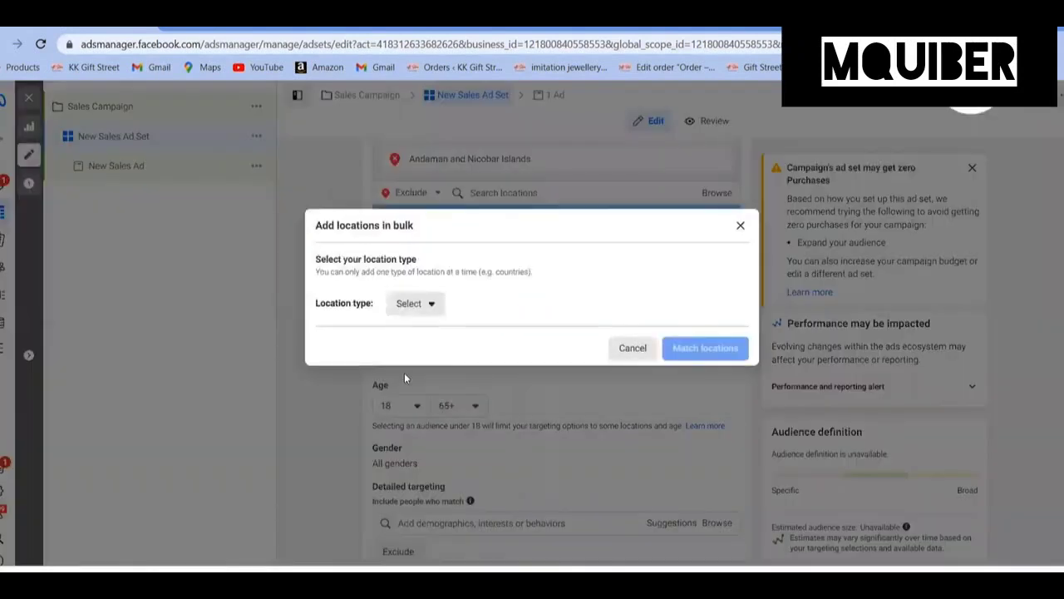
pyautogui.click(434, 306)
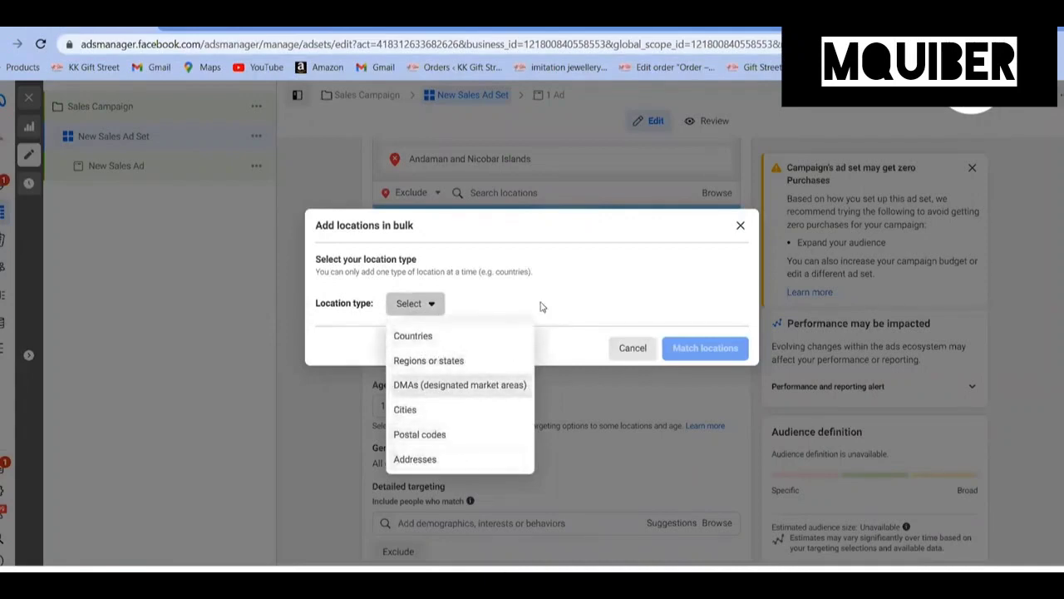
pyautogui.click(434, 306)
pyautogui.click(434, 305)
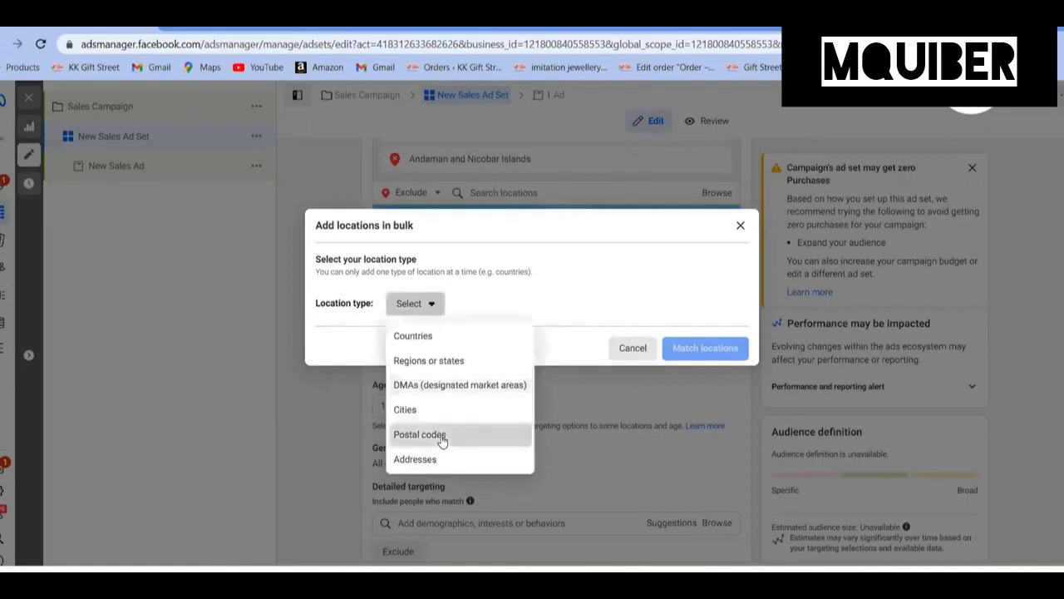
pyautogui.click(440, 437)
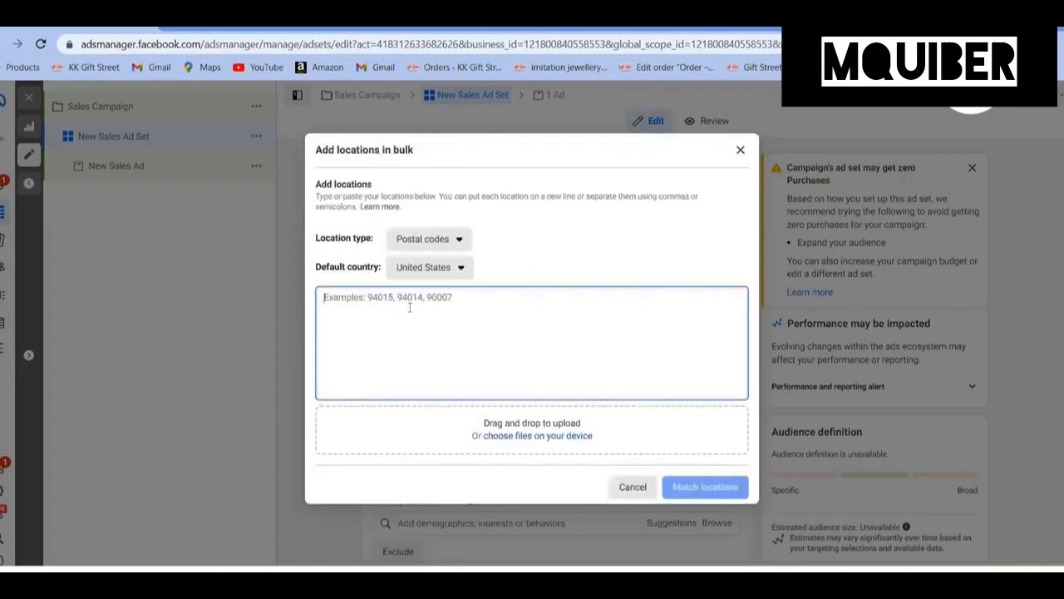
# Set the default country for the bulk postal codes to India
pyautogui.click(444, 273)
pyautogui.scroll(-2, 441, 349)
pyautogui.scroll(-10, 440, 349)
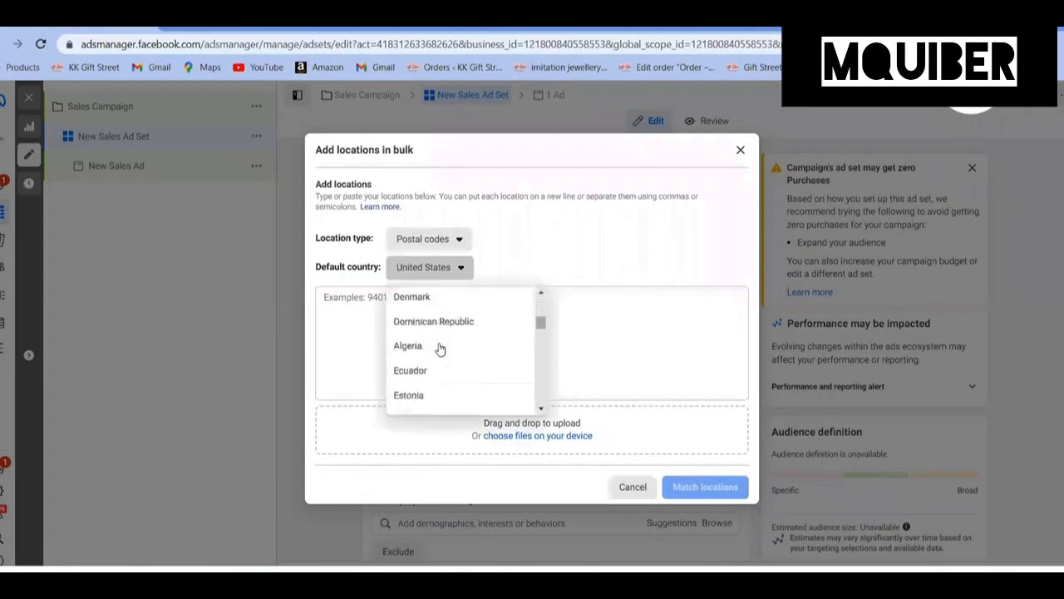
pyautogui.scroll(-5, 436, 351)
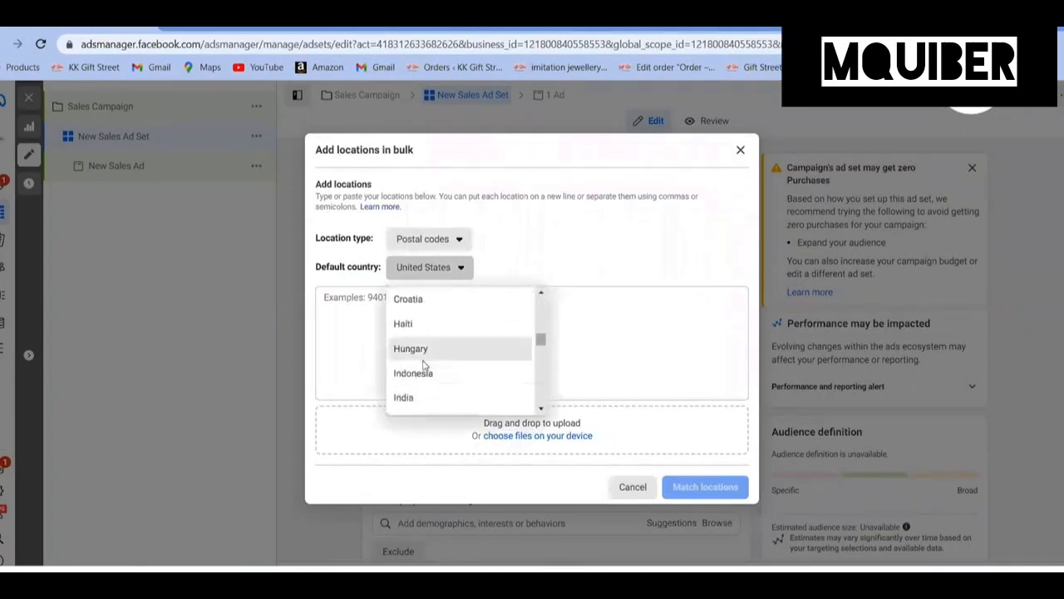
pyautogui.click(412, 350)
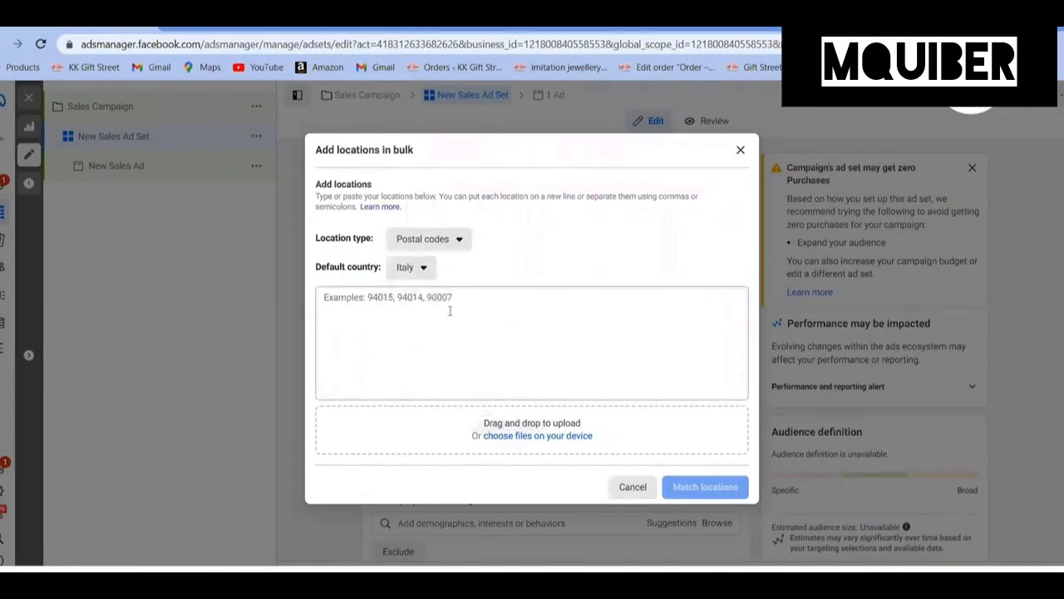
pyautogui.click(426, 269)
pyautogui.scroll(-10, 439, 356)
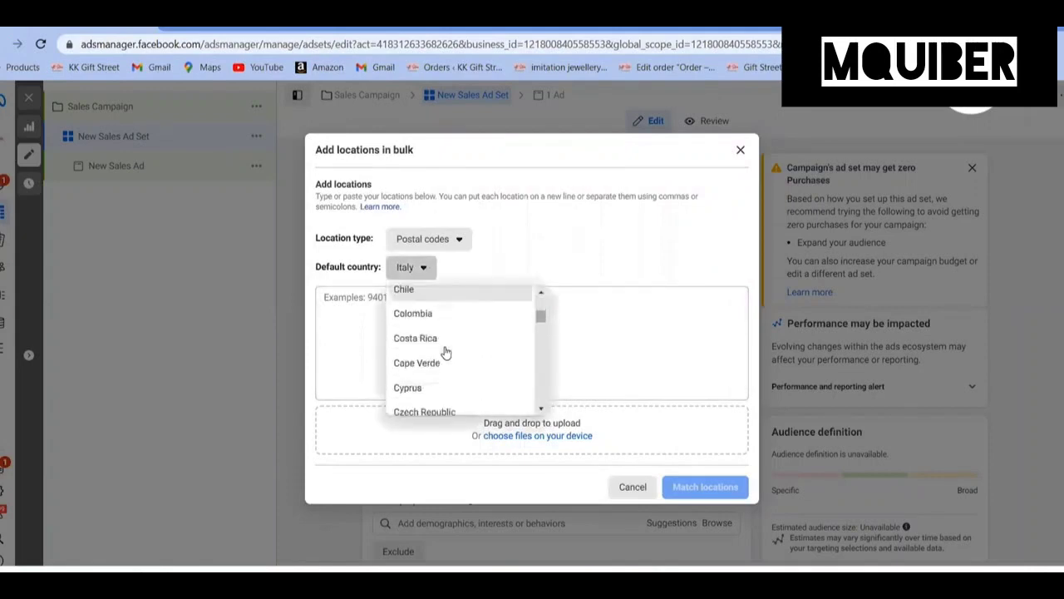
pyautogui.scroll(-4, 444, 349)
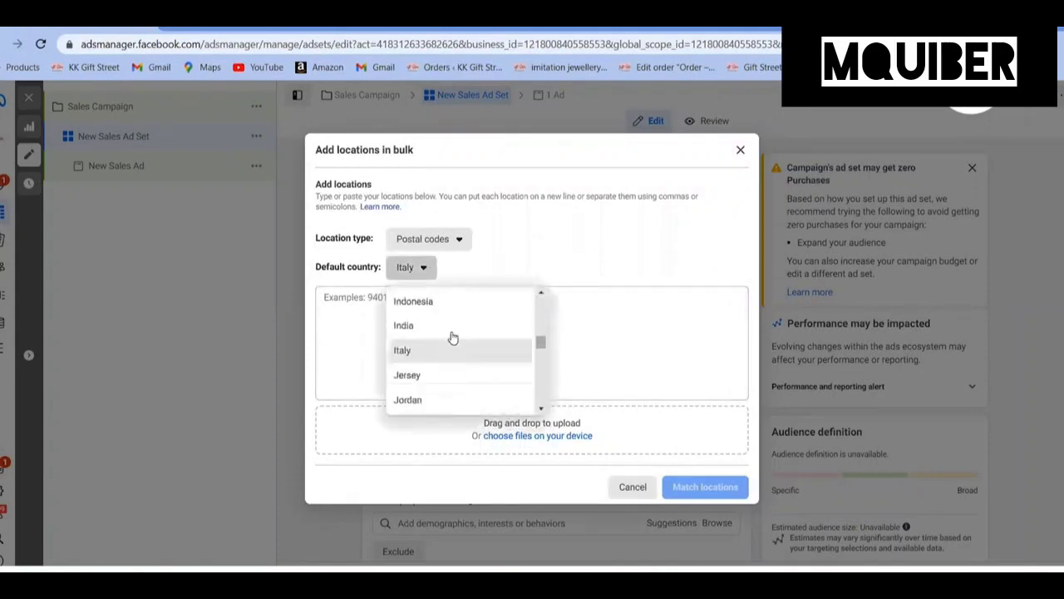
pyautogui.click(451, 332)
# Enter the postal codes 110094, 110093 and 110054 and close the bulk locations dialog without matching them
pyautogui.click(374, 305)
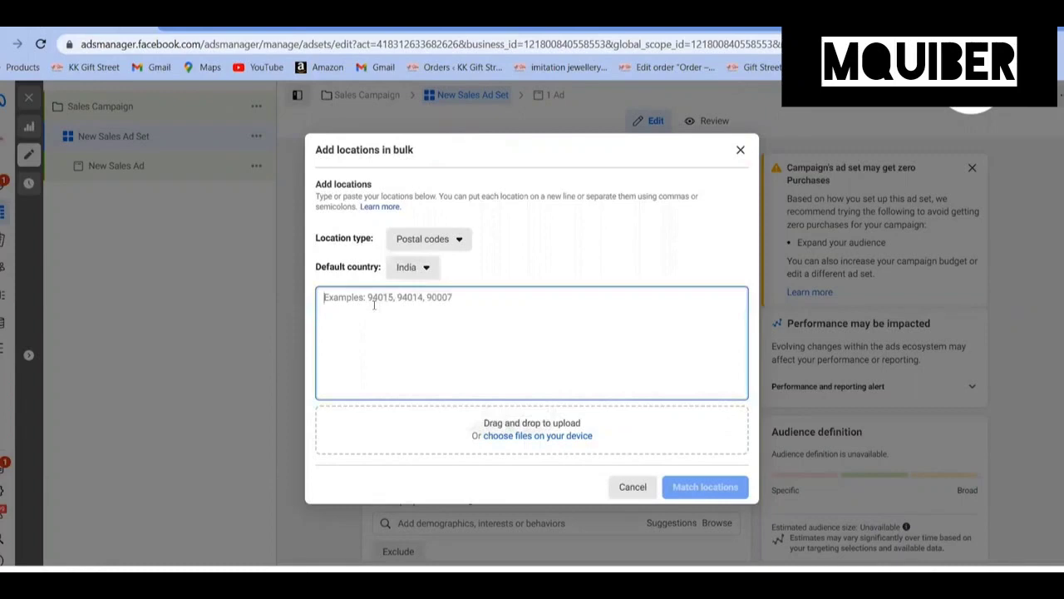
pyautogui.write('111')
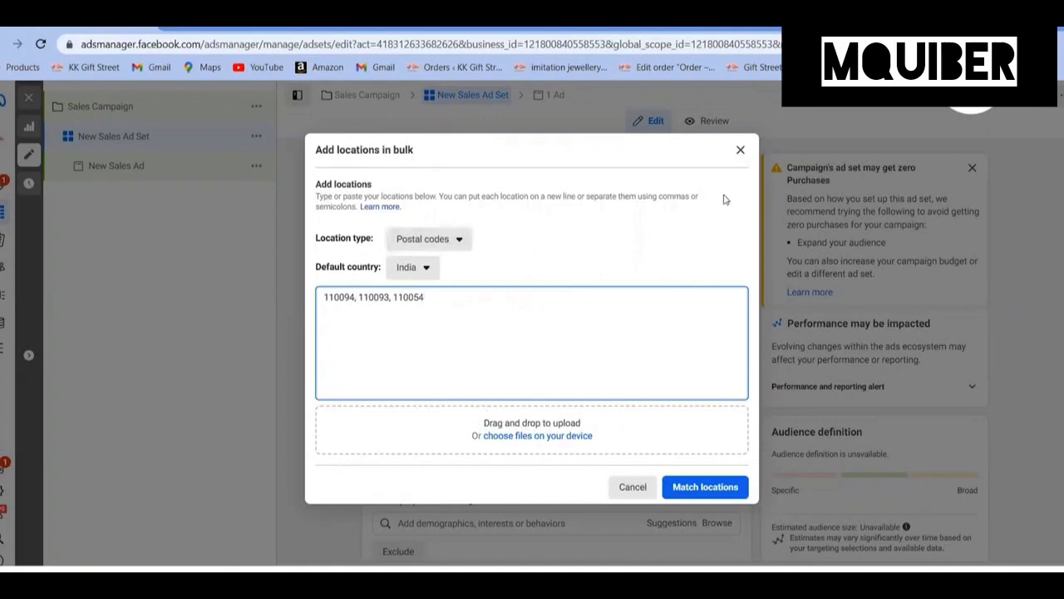
pyautogui.click(740, 150)
# Turn on Advantage detailed targeting to reach people beyond the detailed targeting selections
pyautogui.scroll(-2, 354, 342)
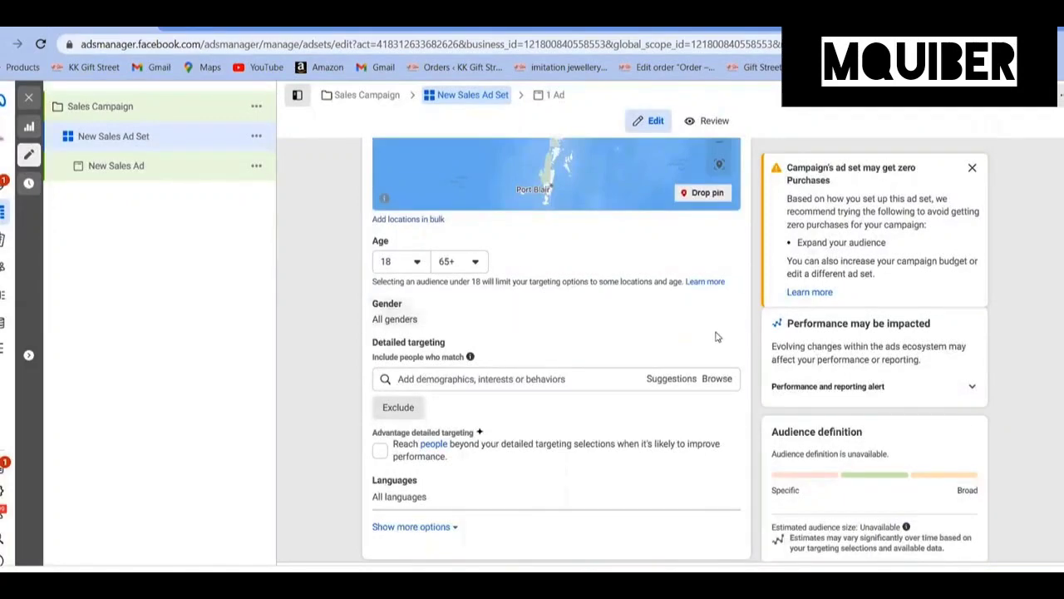
pyautogui.scroll(-2, 613, 347)
pyautogui.click(533, 247)
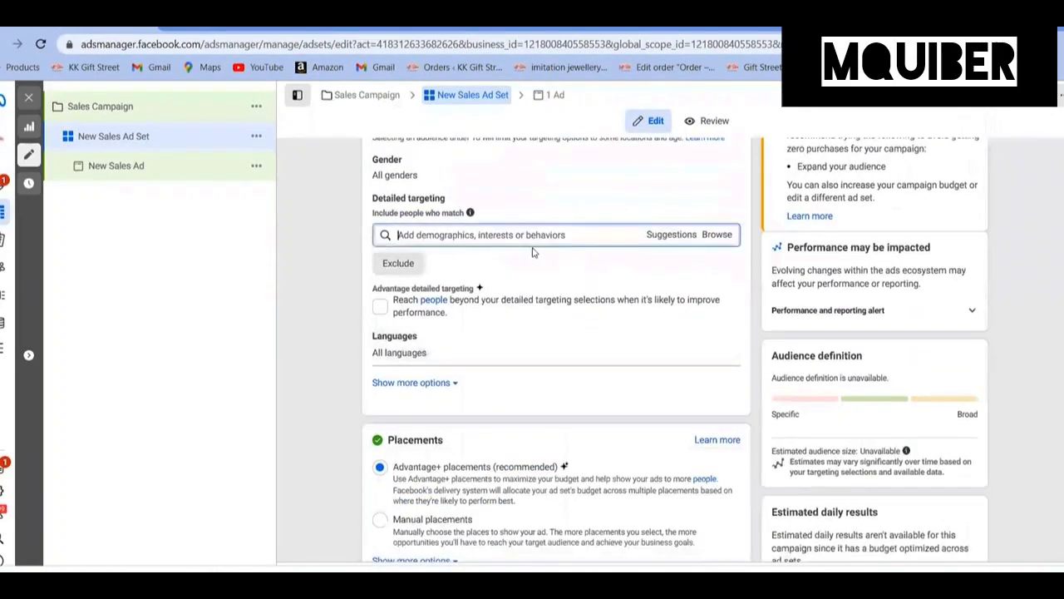
pyautogui.click(383, 312)
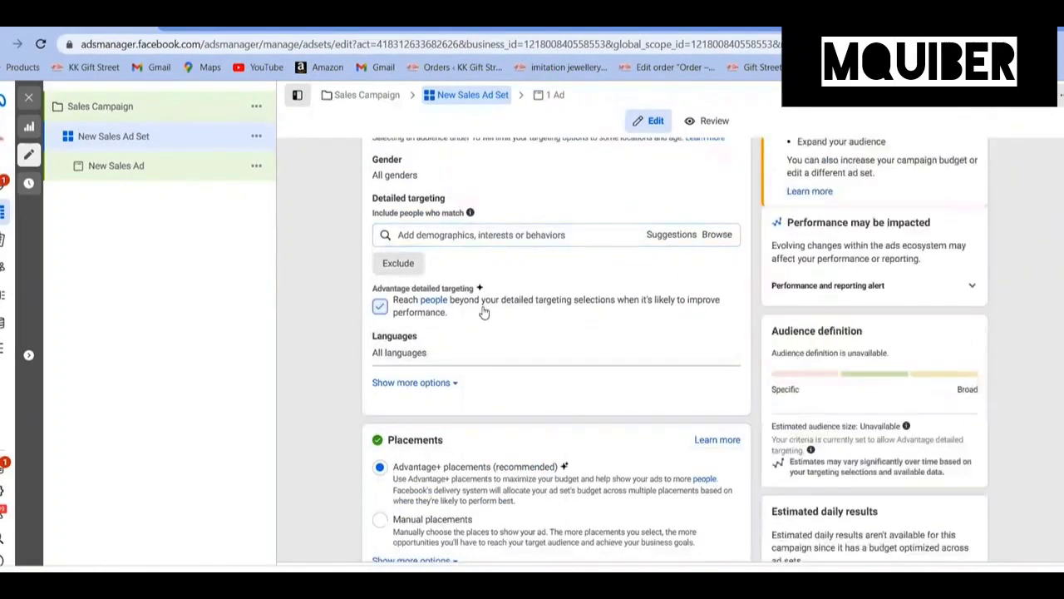
pyautogui.moveTo(491, 302); pyautogui.dragTo(703, 301)
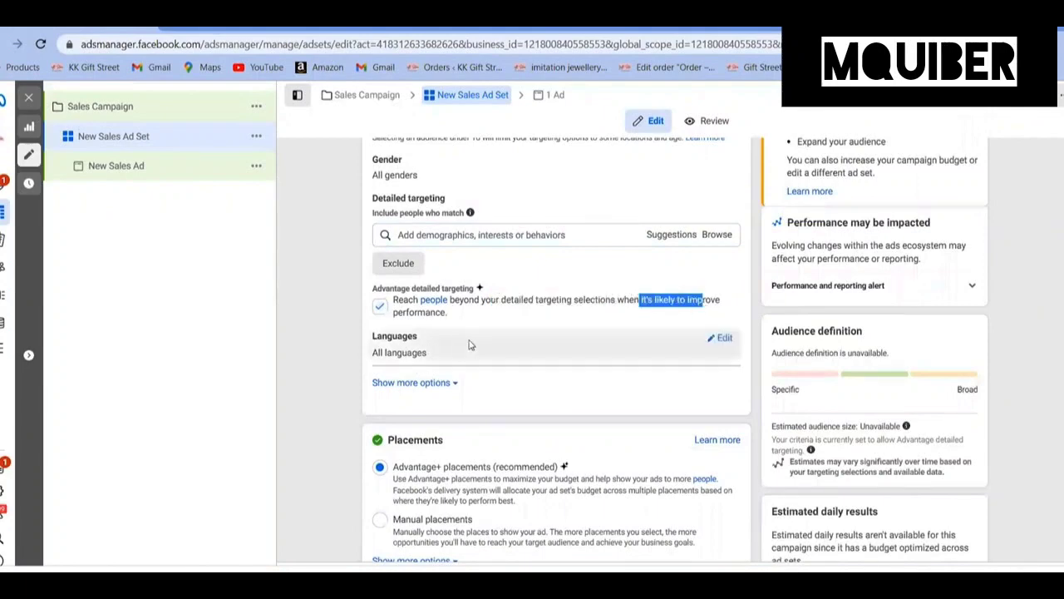
# Expand the additional audience options, examine the exclusion choices for people less likely to take action, and collapse them again
pyautogui.click(394, 383)
pyautogui.scroll(-2, 394, 388)
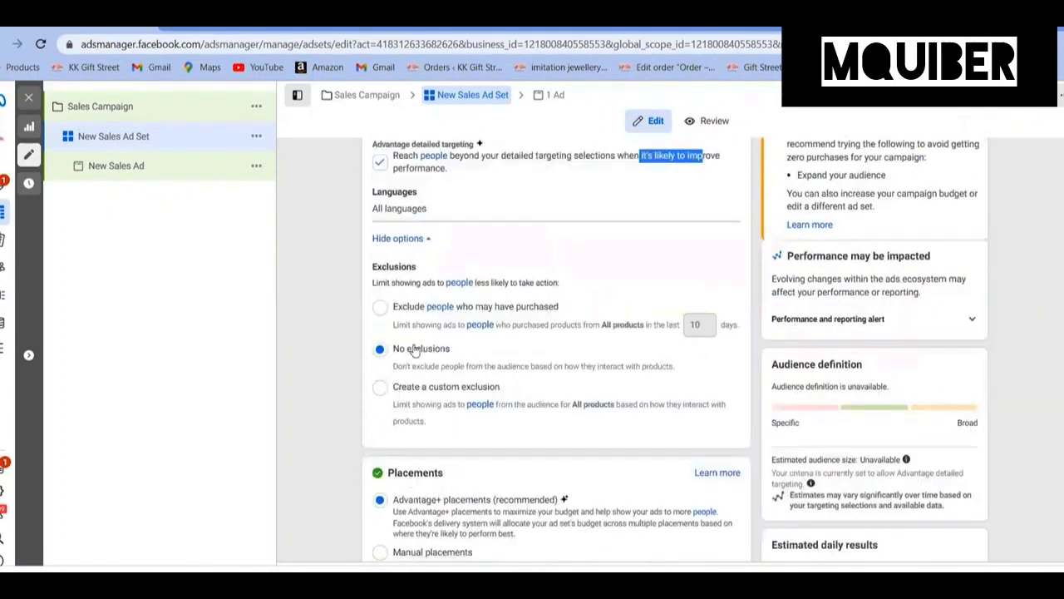
pyautogui.moveTo(374, 287); pyautogui.dragTo(529, 283)
pyautogui.click(529, 283)
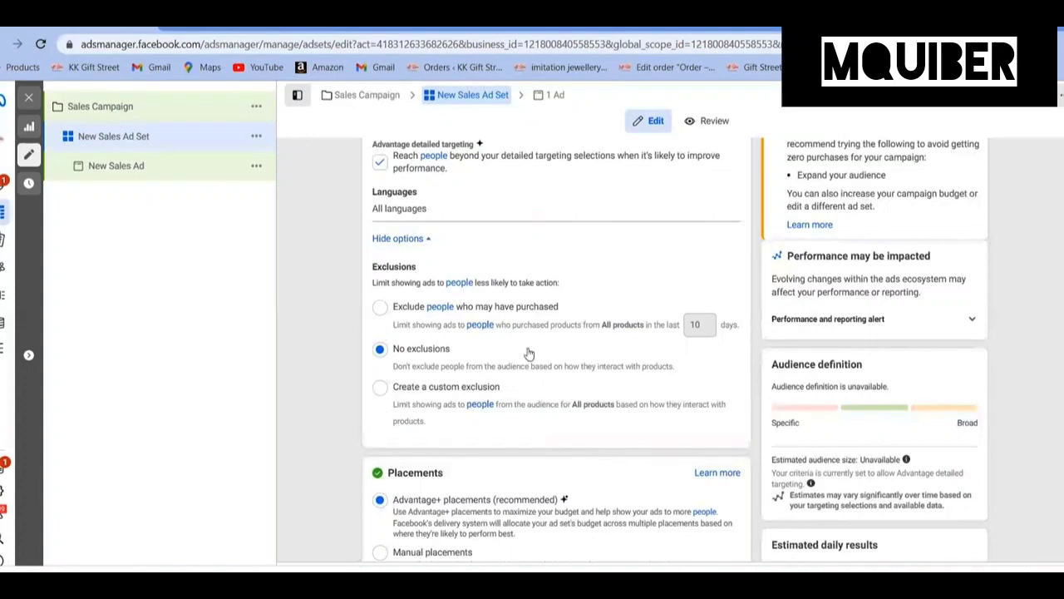
pyautogui.click(420, 239)
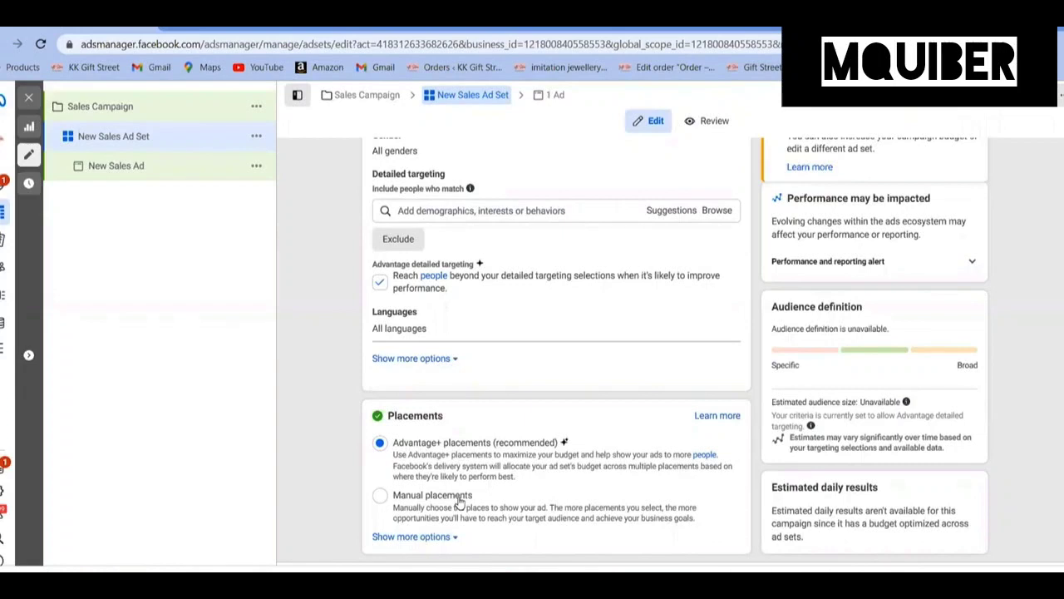
# Switch the ad set to manual placements and limit the devices to Mobile by deselecting Desktop
pyautogui.click(379, 497)
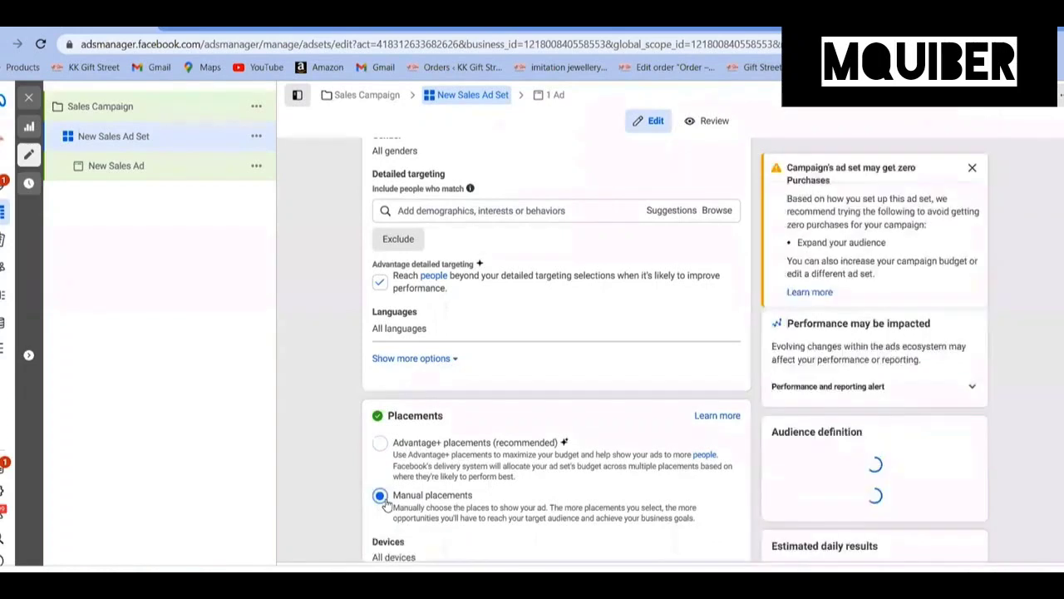
pyautogui.scroll(-3, 534, 455)
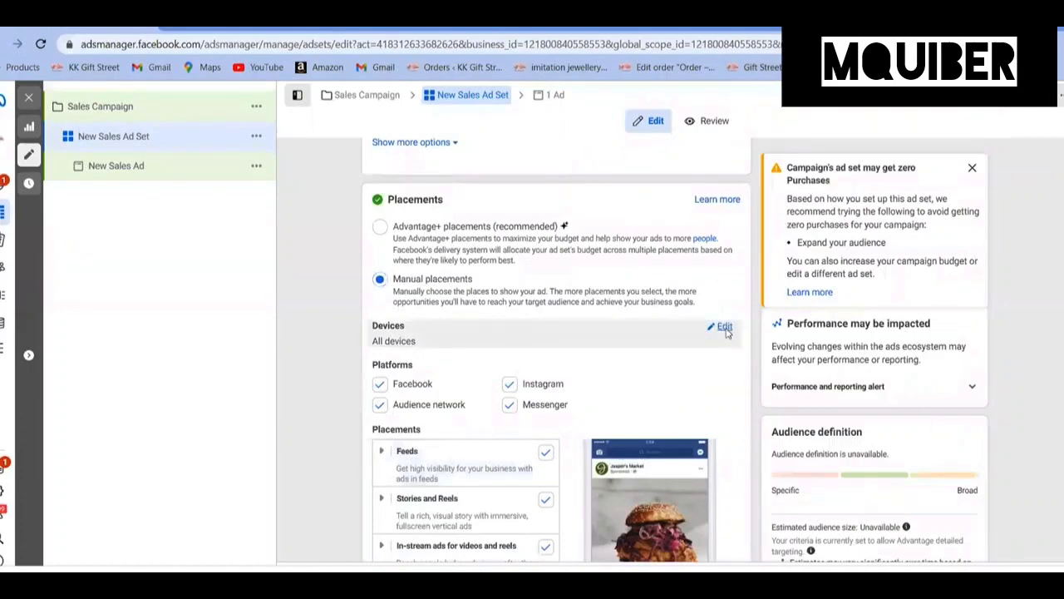
pyautogui.click(725, 328)
pyautogui.click(727, 346)
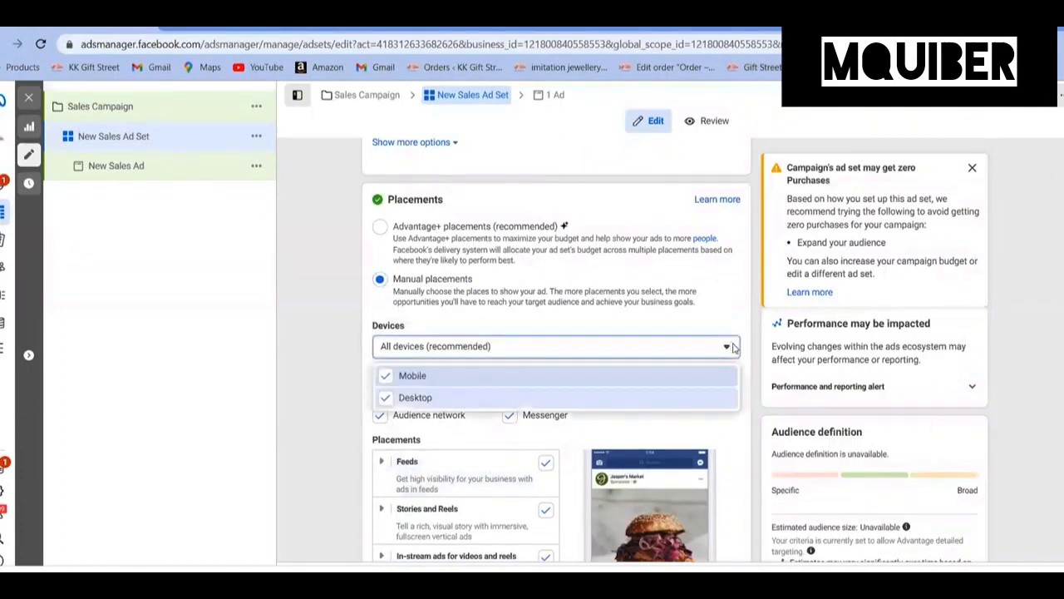
pyautogui.click(379, 399)
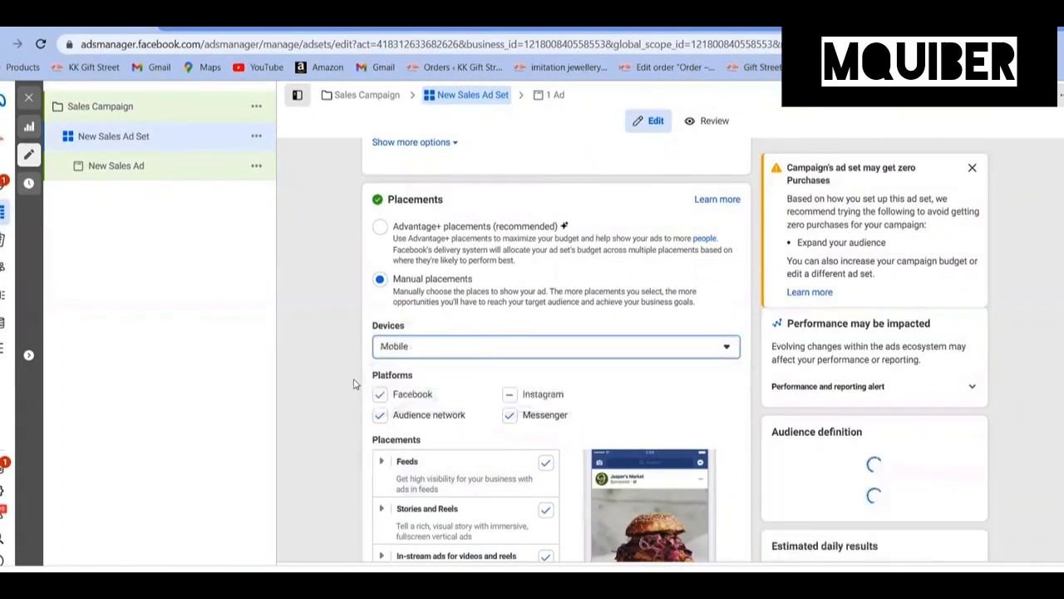
pyautogui.click(459, 353)
pyautogui.click(362, 380)
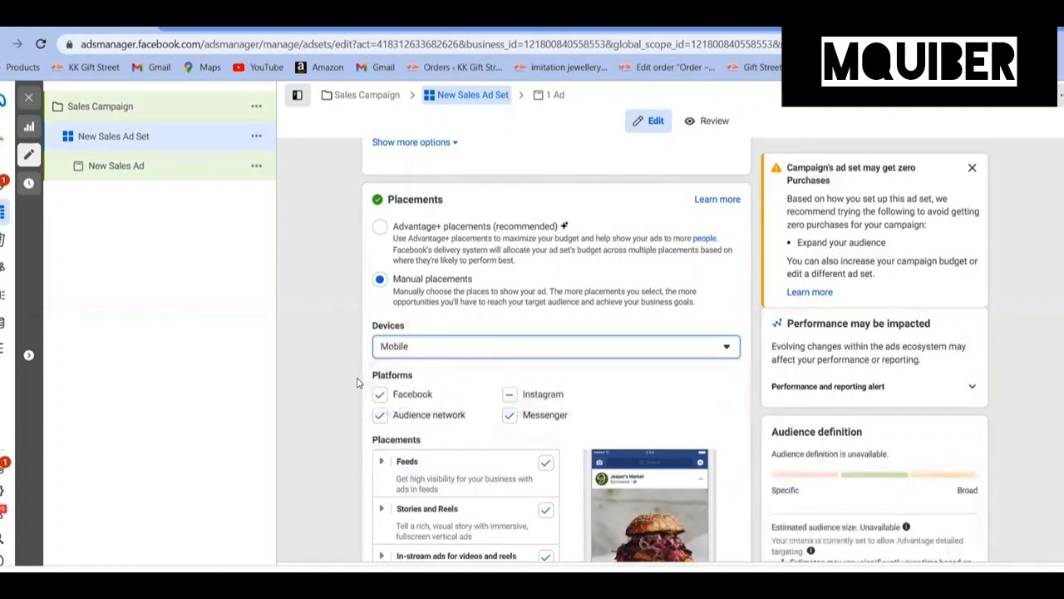
# Deselect Audience network among the placement platforms and select it again
pyautogui.scroll(-2, 452, 396)
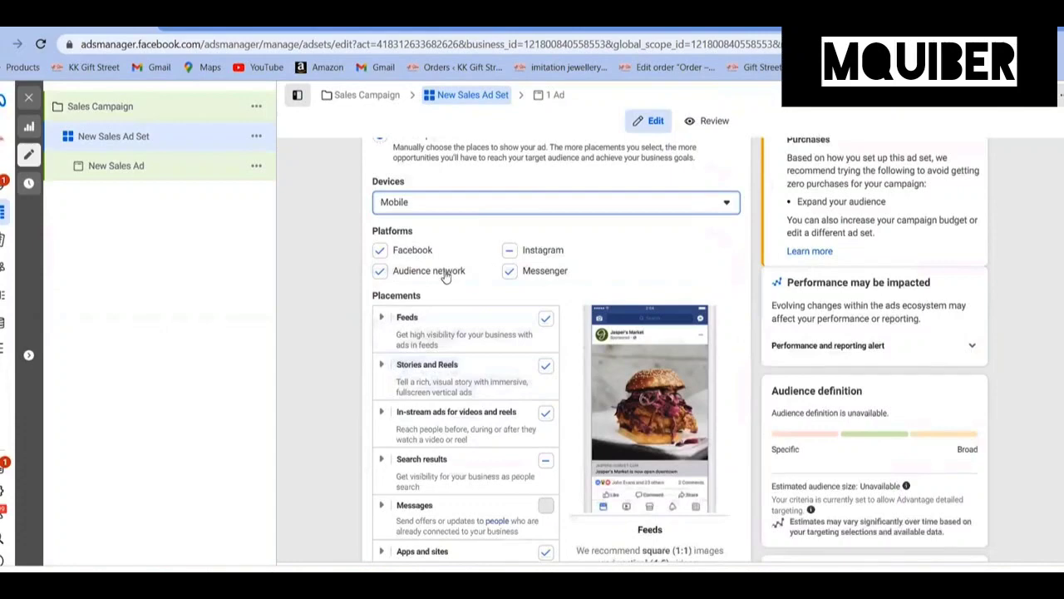
pyautogui.click(379, 273)
pyautogui.click(381, 273)
# Expand the additional placement options and examine the specific mobile device, operating system and Wi-Fi settings
pyautogui.scroll(-1, 383, 275)
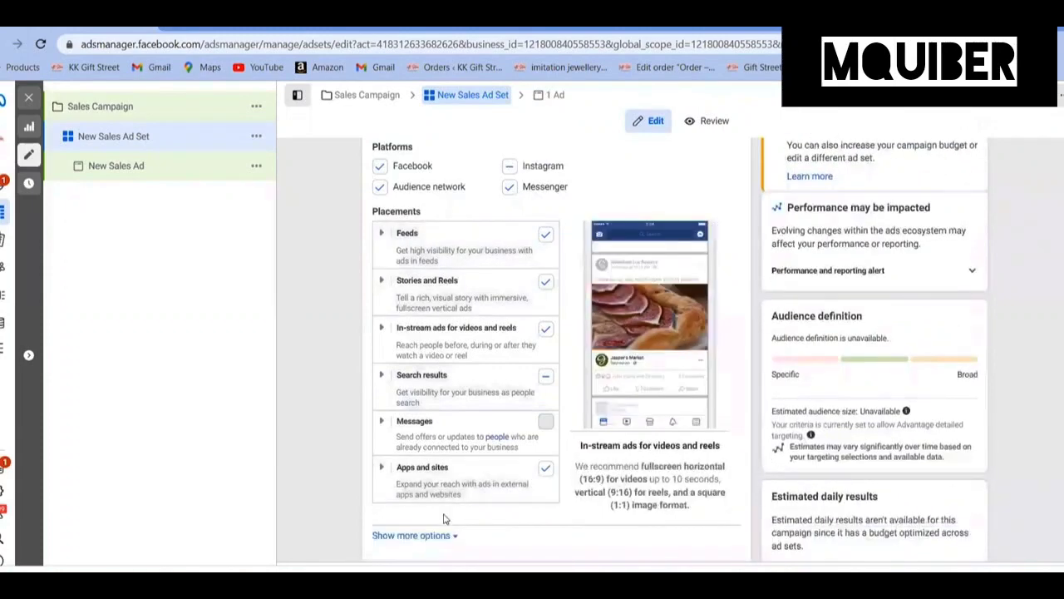
pyautogui.scroll(-3, 522, 429)
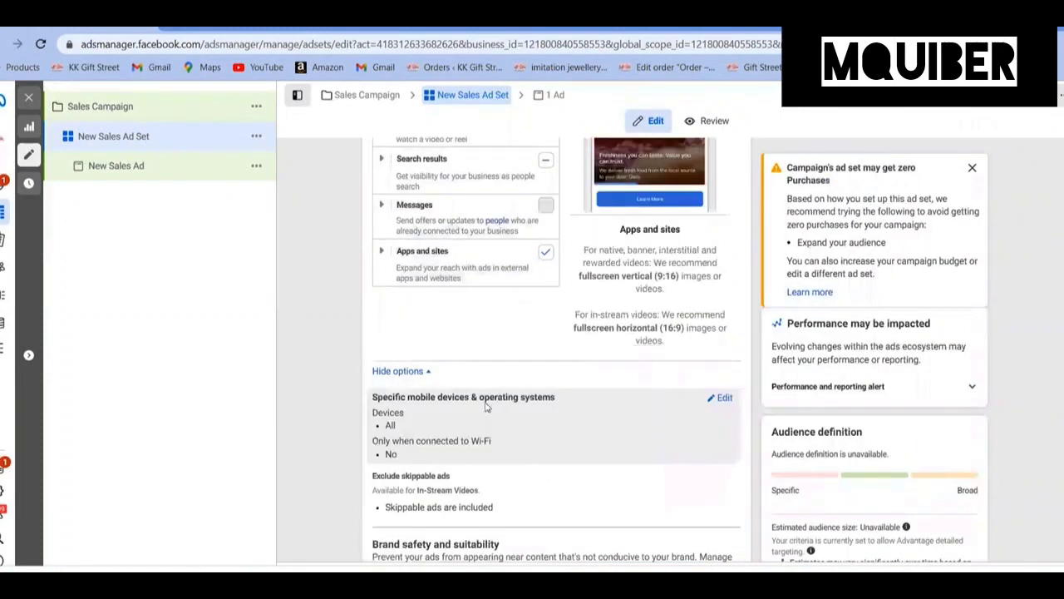
pyautogui.click(719, 398)
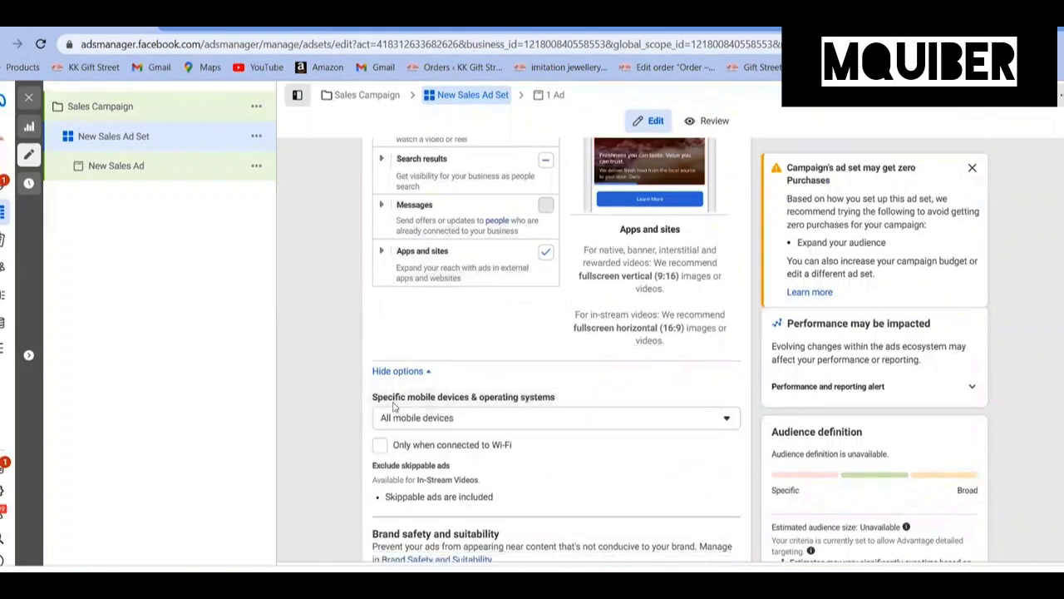
pyautogui.click(716, 422)
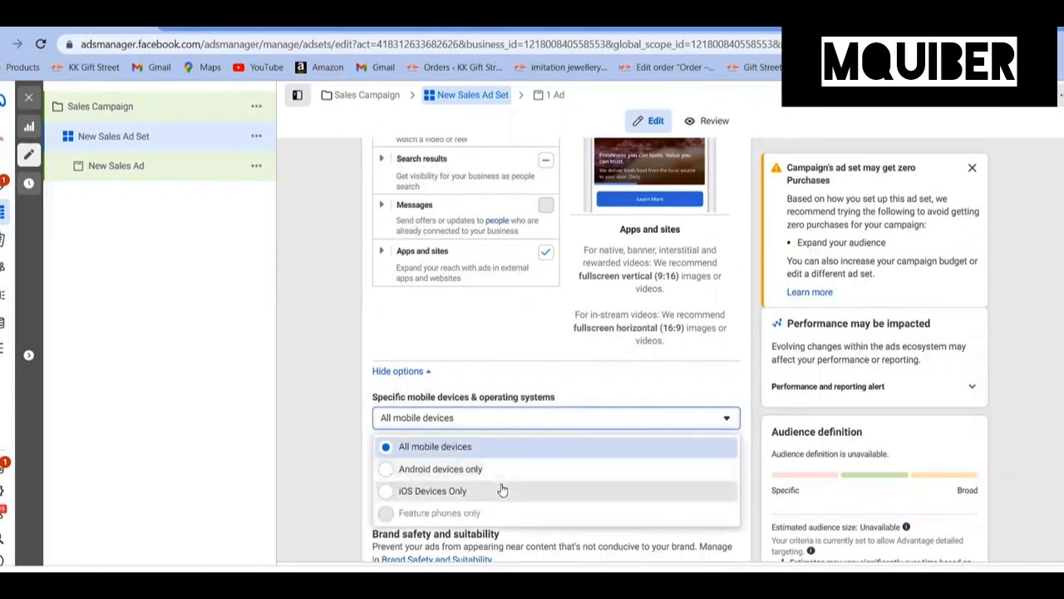
pyautogui.click(335, 430)
pyautogui.moveTo(513, 446); pyautogui.dragTo(408, 451)
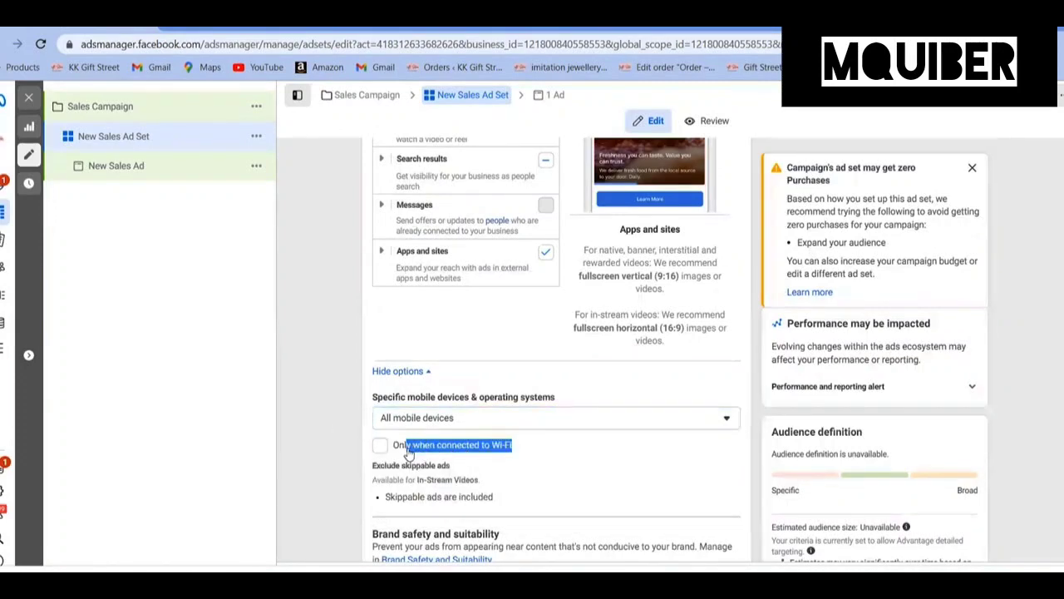
pyautogui.click(333, 447)
# Continue to the ad level and rename the ad to Sales Ad
pyautogui.scroll(-3, 332, 446)
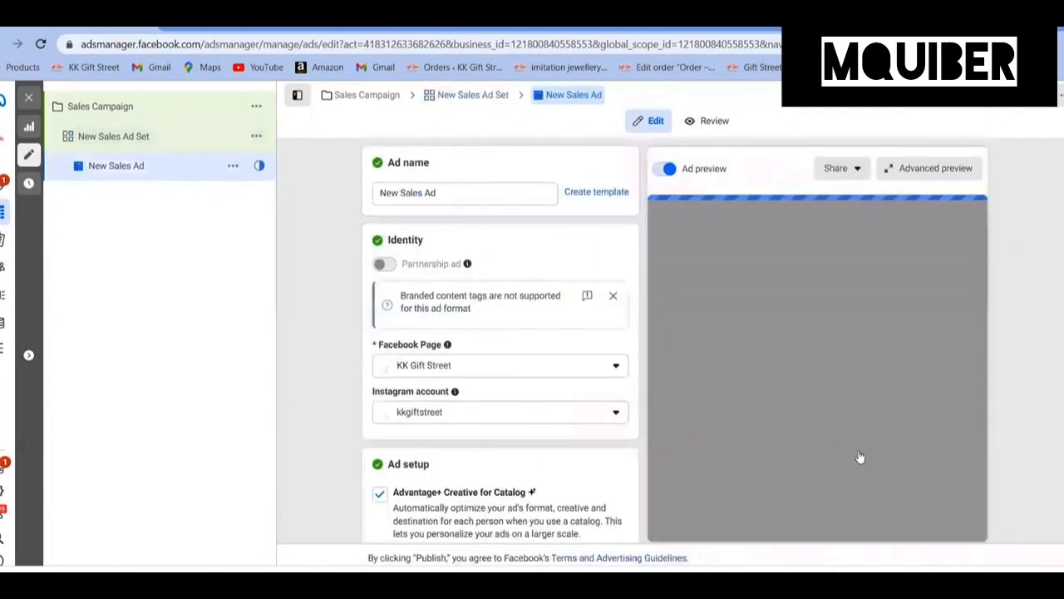
pyautogui.click(448, 191)
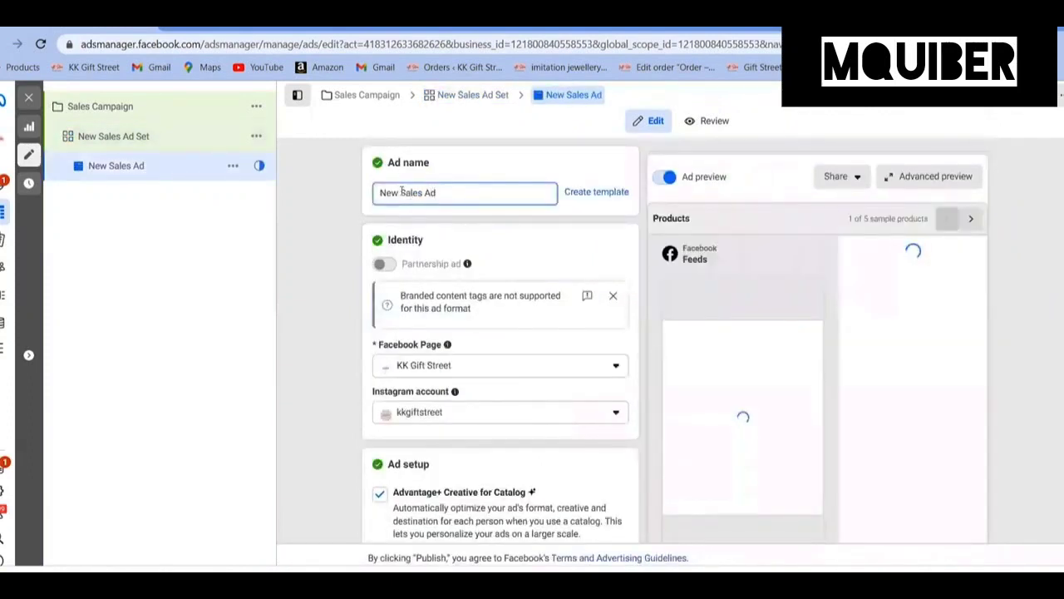
pyautogui.moveTo(402, 193); pyautogui.dragTo(382, 193)
pyautogui.press('BackSpace')
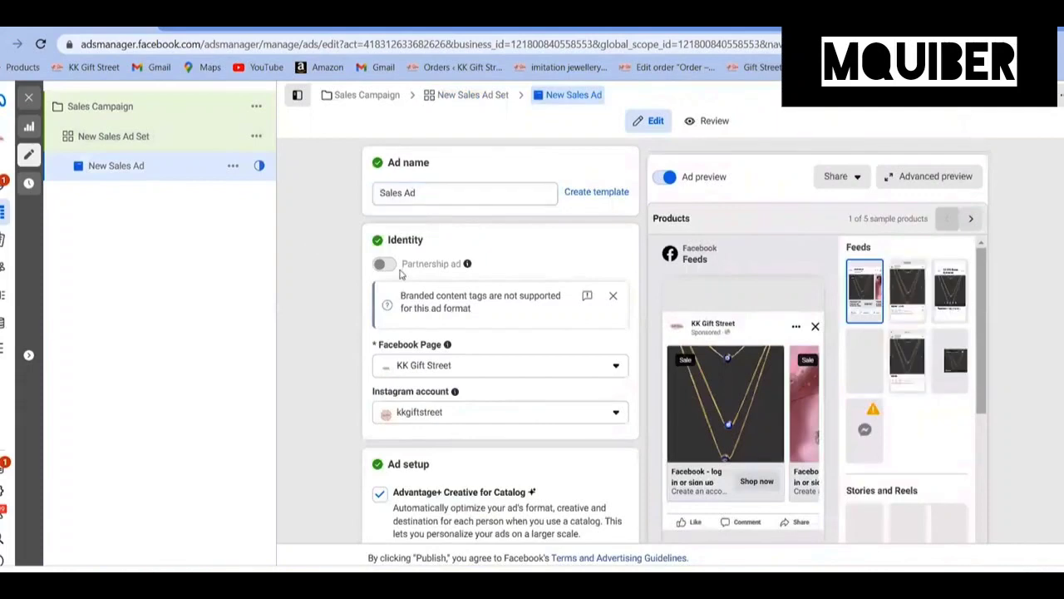
# Review the ad's identity, Advantage+ Creative for Catalog, multi-advertiser and catalog media settings
pyautogui.scroll(-2, 473, 327)
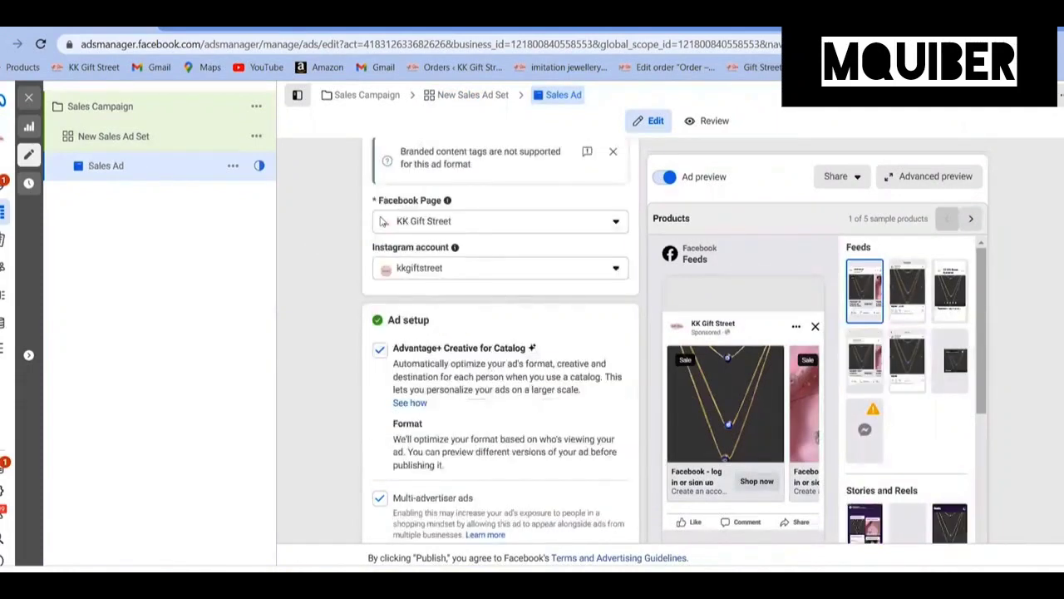
pyautogui.scroll(-1, 491, 263)
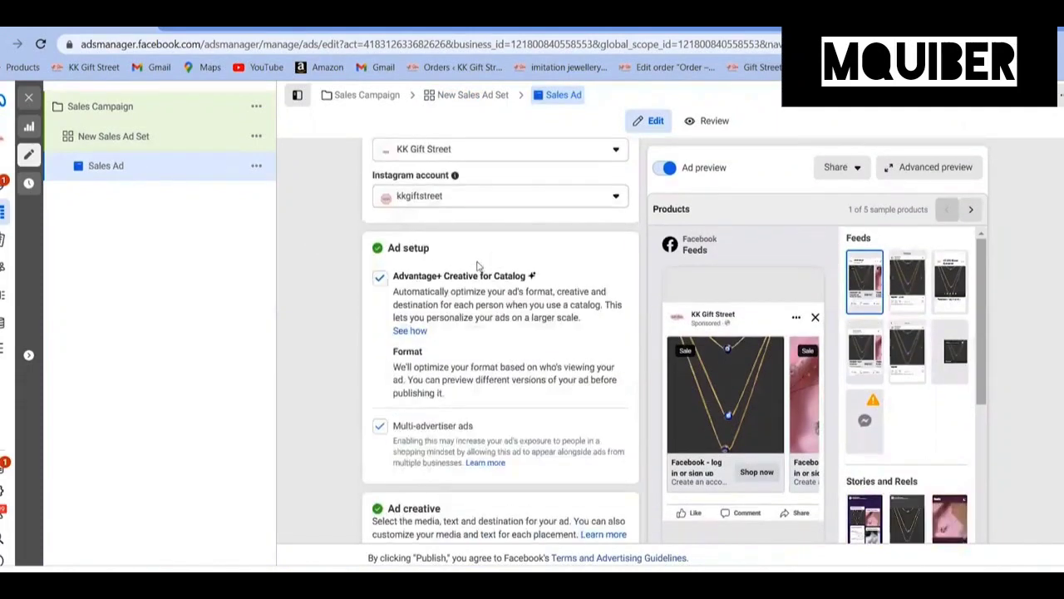
pyautogui.moveTo(398, 275); pyautogui.dragTo(506, 276)
pyautogui.click(508, 276)
pyautogui.scroll(-2, 506, 280)
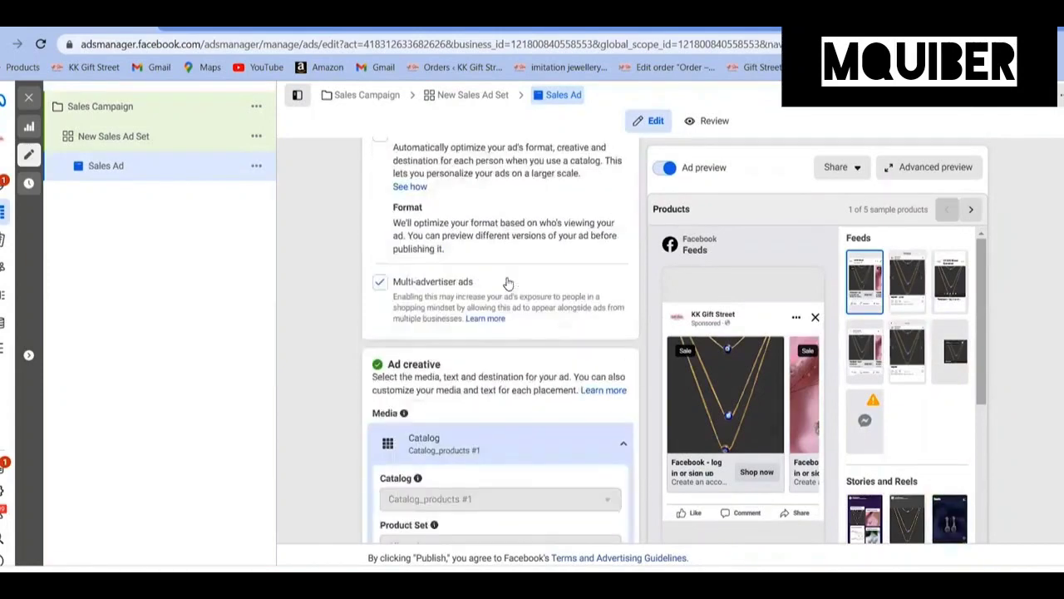
pyautogui.scroll(-1, 420, 446)
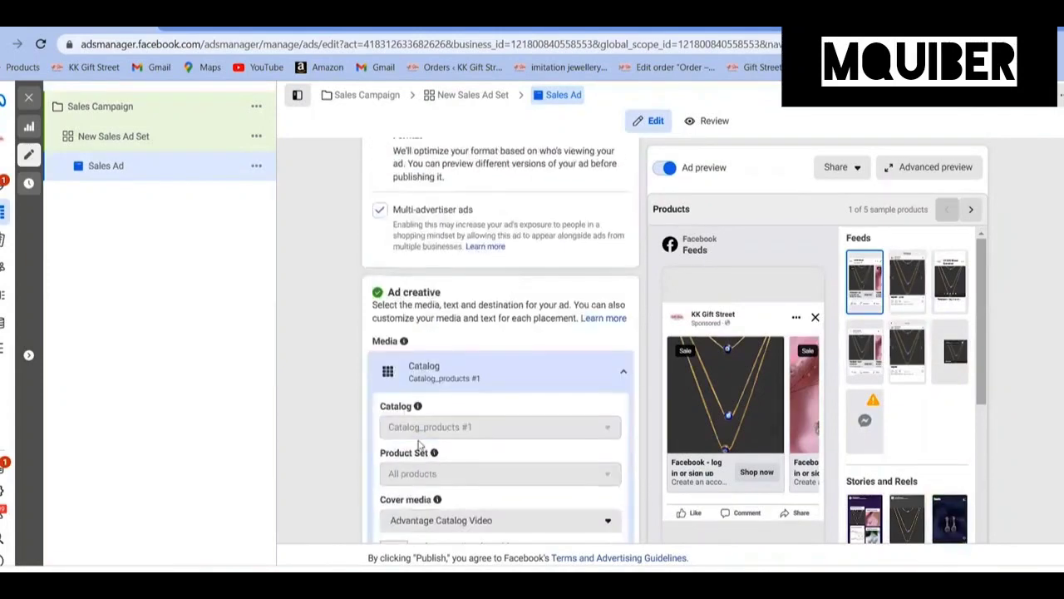
# Return to the Sales Campaign level and review its catalog, A/B test and Advantage campaign budget settings
pyautogui.click(143, 108)
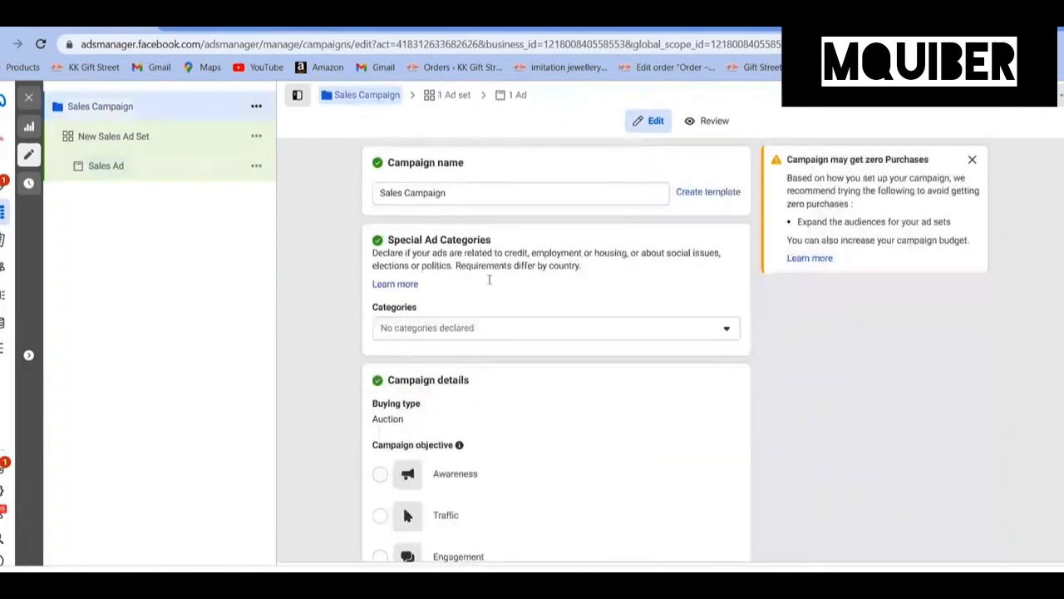
pyautogui.scroll(-10, 590, 324)
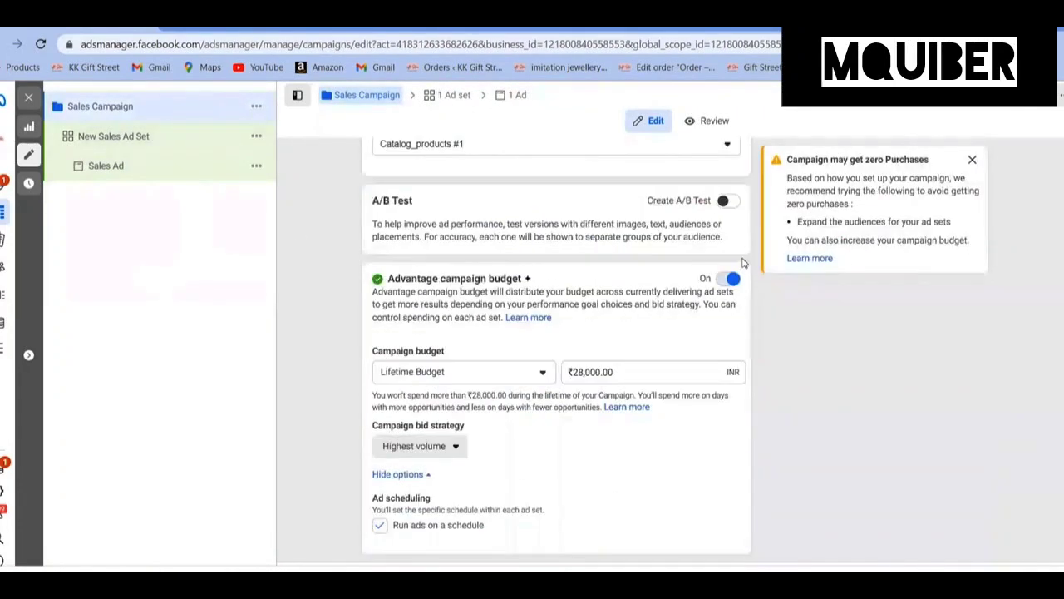
pyautogui.scroll(2, 744, 262)
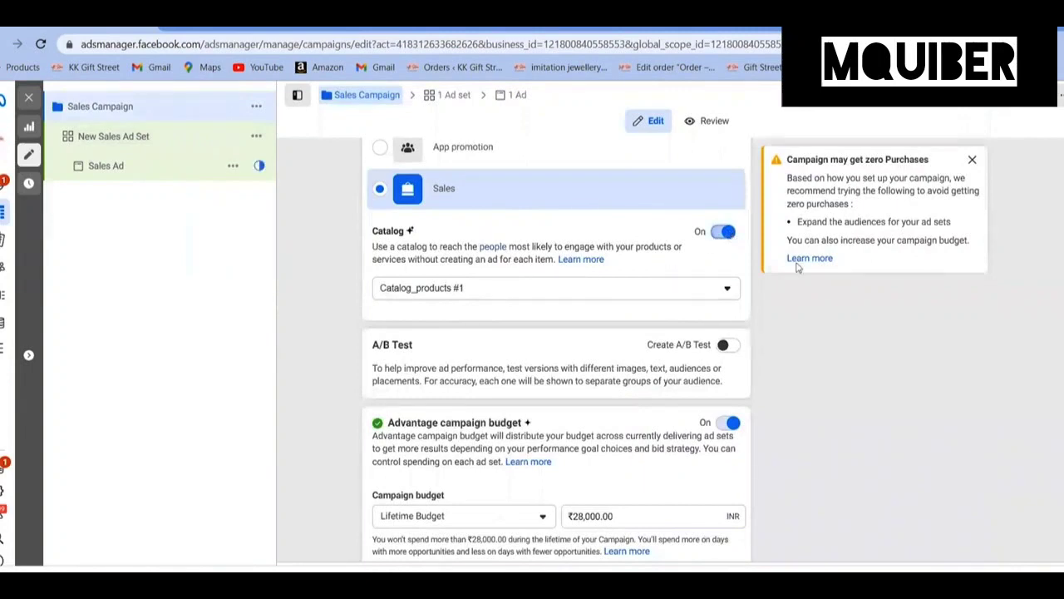
# Turn off the campaign's Catalog option and open the Sales Ad's ad setup
pyautogui.click(113, 171)
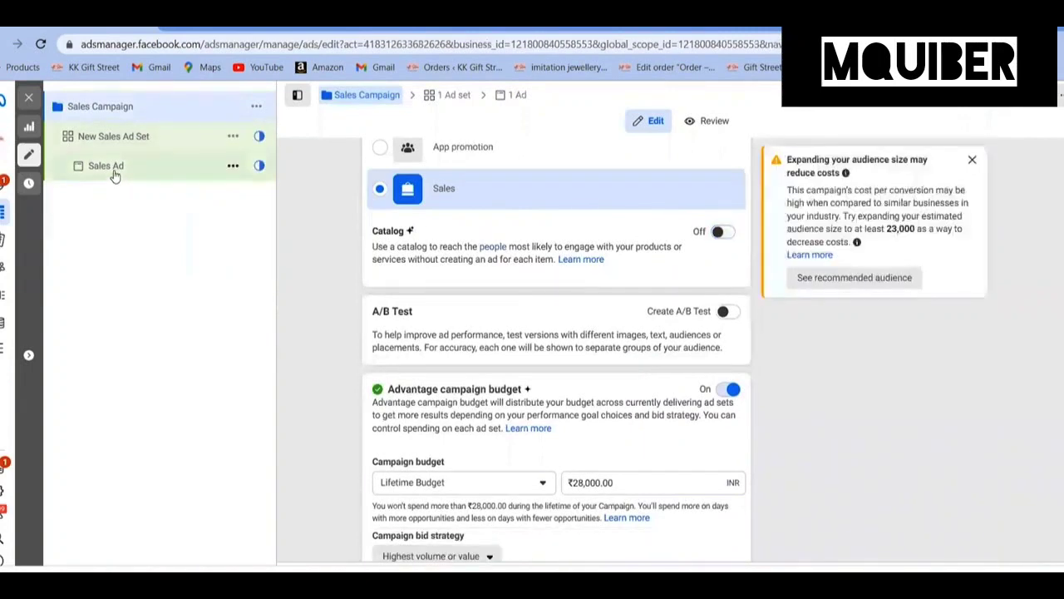
pyautogui.scroll(-2, 380, 283)
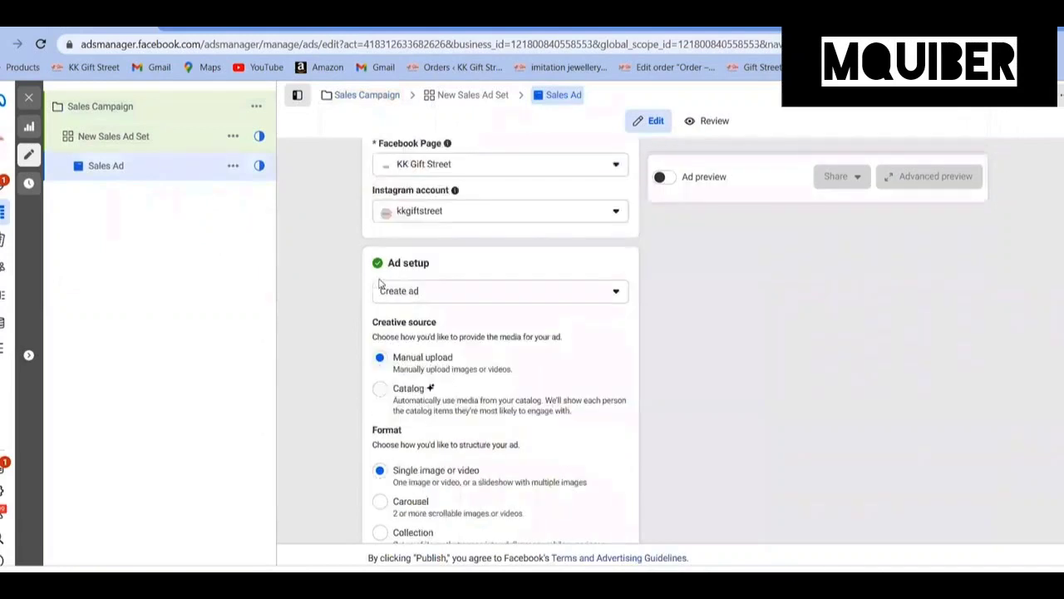
pyautogui.scroll(-1, 380, 283)
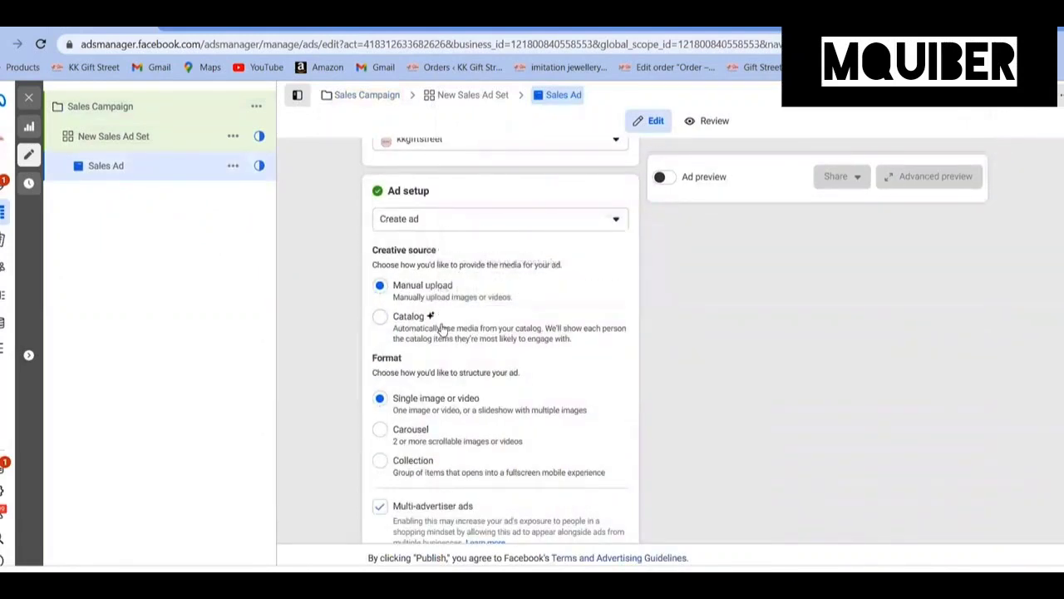
# Set the ad's creative source to Catalog and enable Advantage+ Creative for Catalog
pyautogui.click(389, 322)
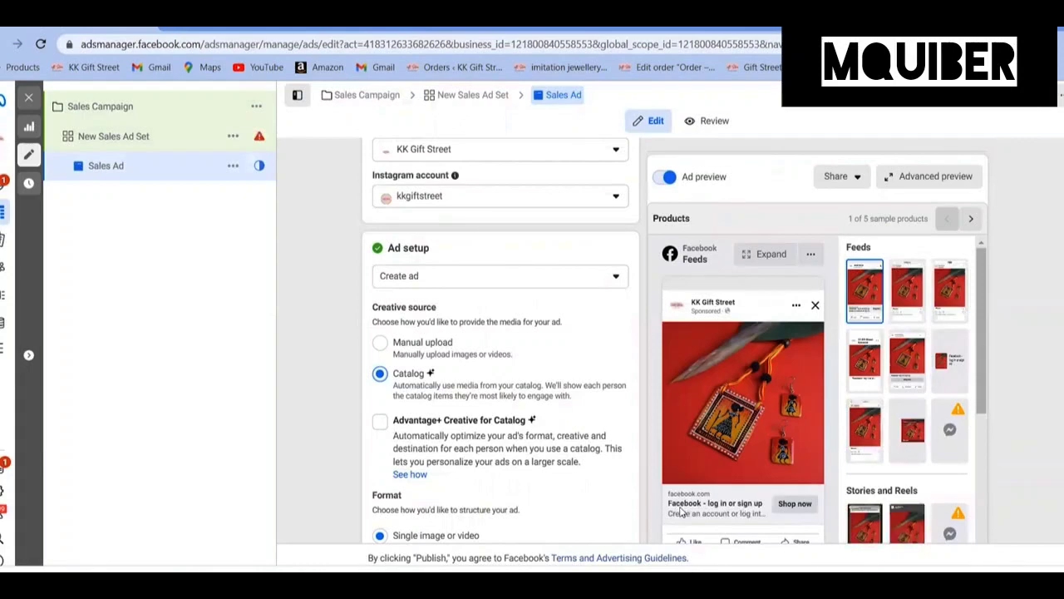
pyautogui.click(380, 422)
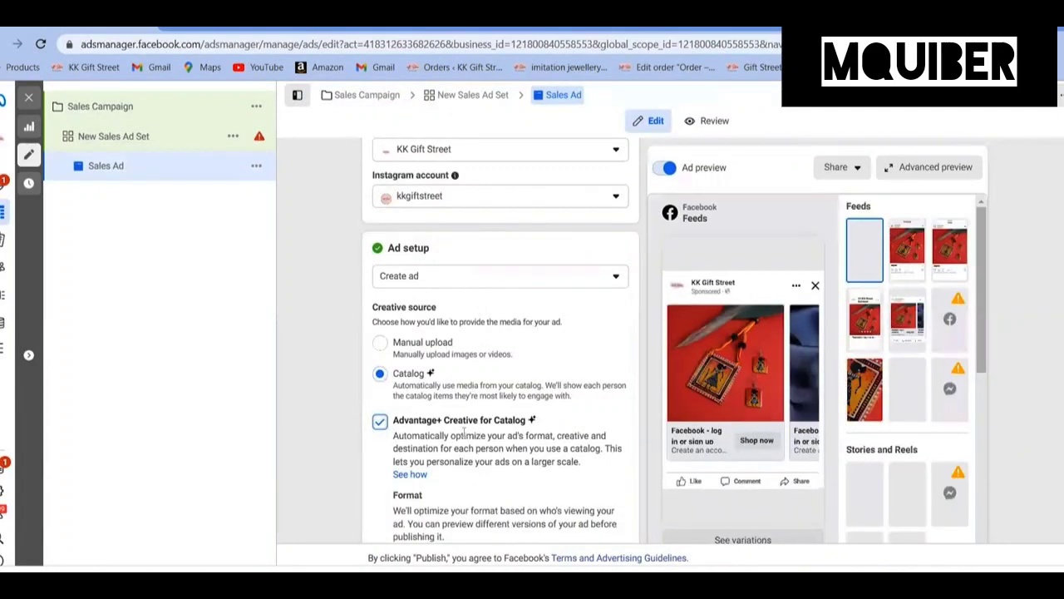
pyautogui.moveTo(461, 435); pyautogui.dragTo(593, 435)
pyautogui.moveTo(423, 448); pyautogui.dragTo(582, 452)
pyautogui.click(587, 452)
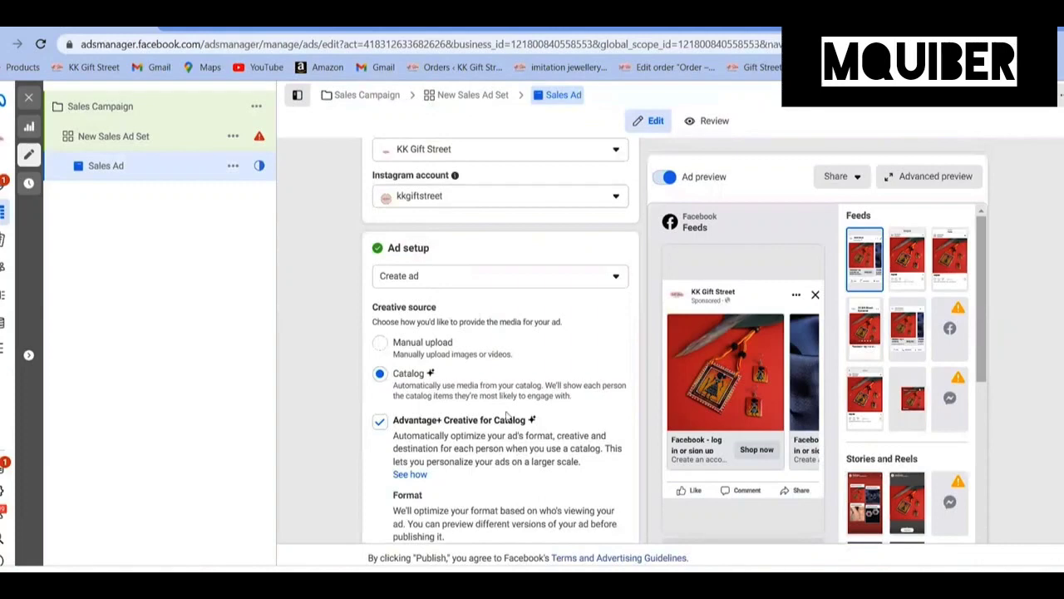
# Choose Earrings Set as the product set in the ad's catalog media
pyautogui.scroll(-3, 501, 441)
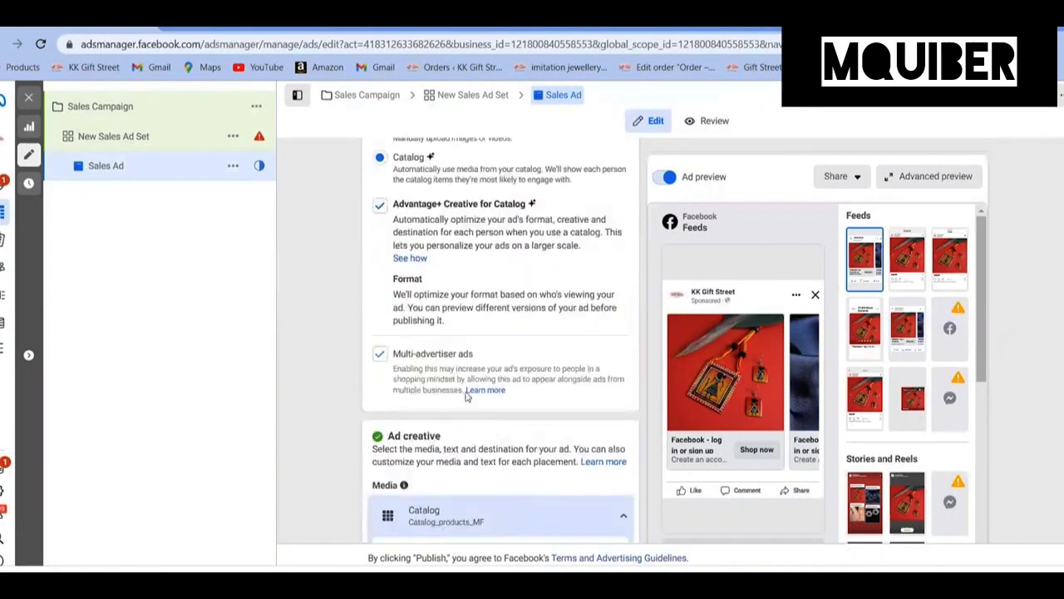
pyautogui.scroll(-3, 466, 397)
pyautogui.scroll(-2, 540, 275)
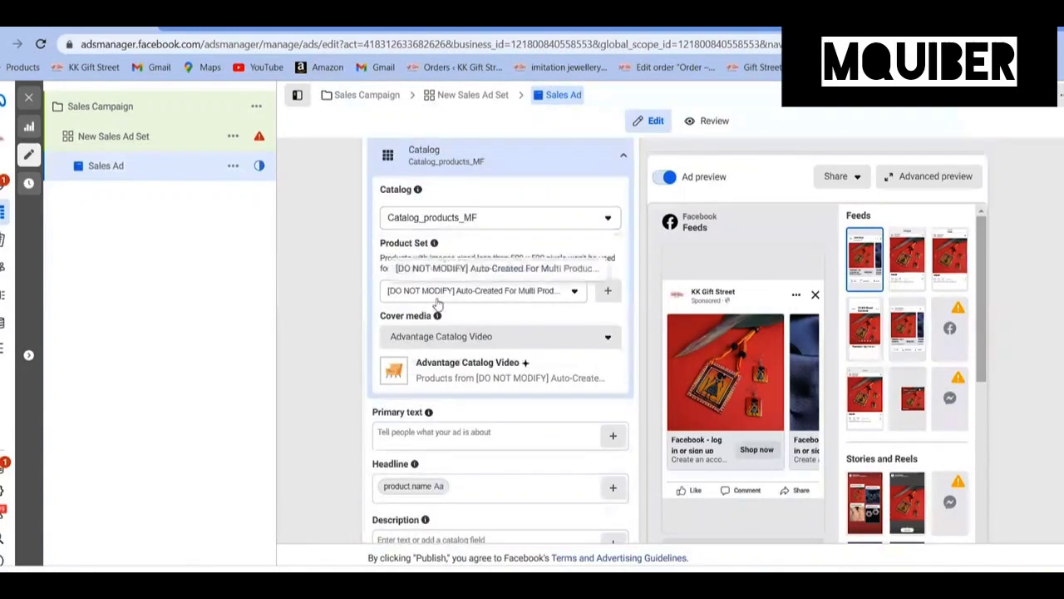
pyautogui.click(452, 291)
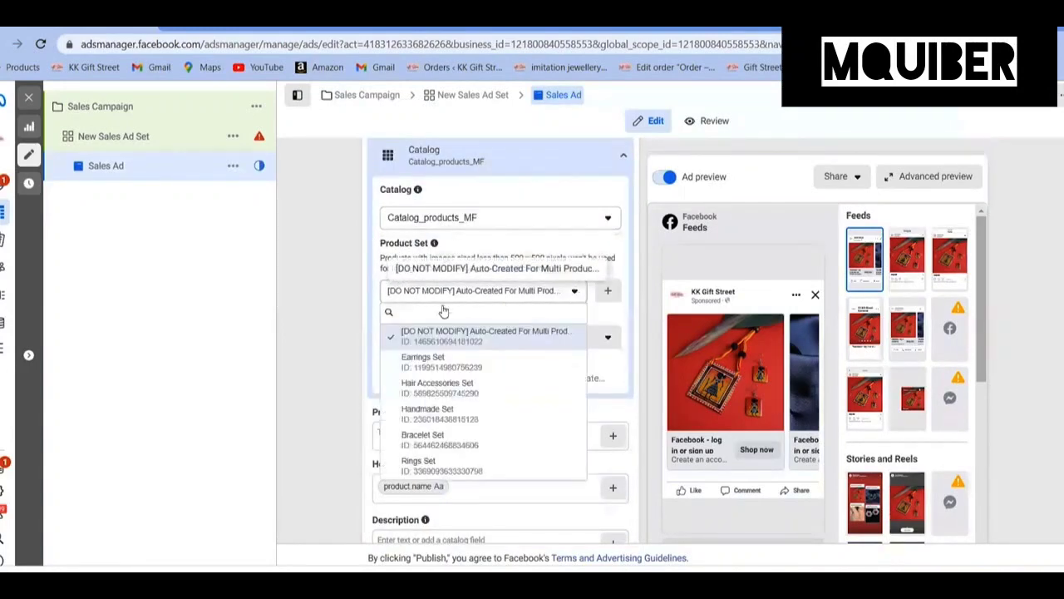
pyautogui.click(453, 363)
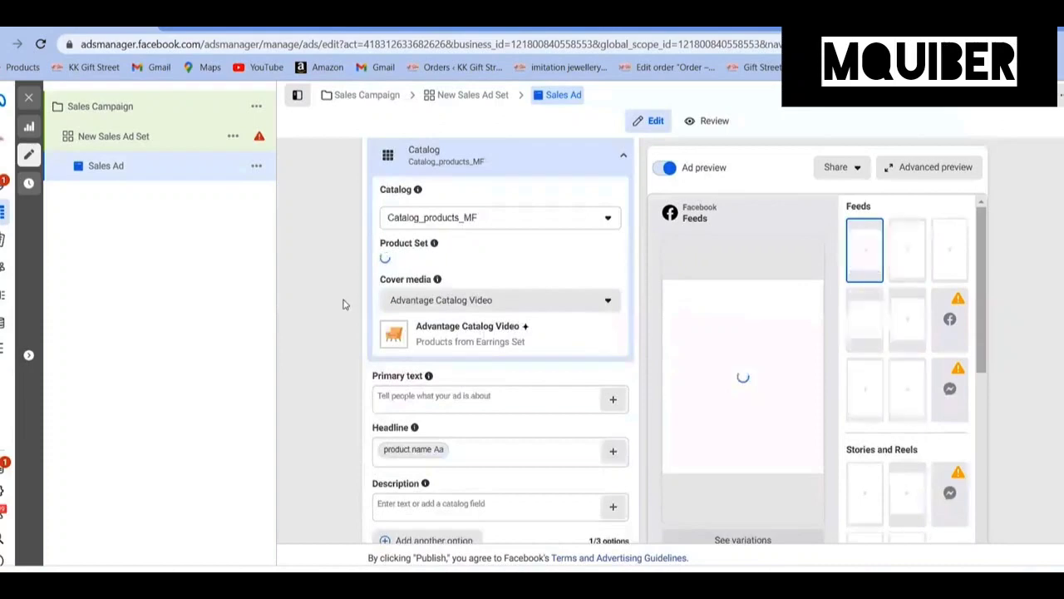
pyautogui.scroll(1, 563, 269)
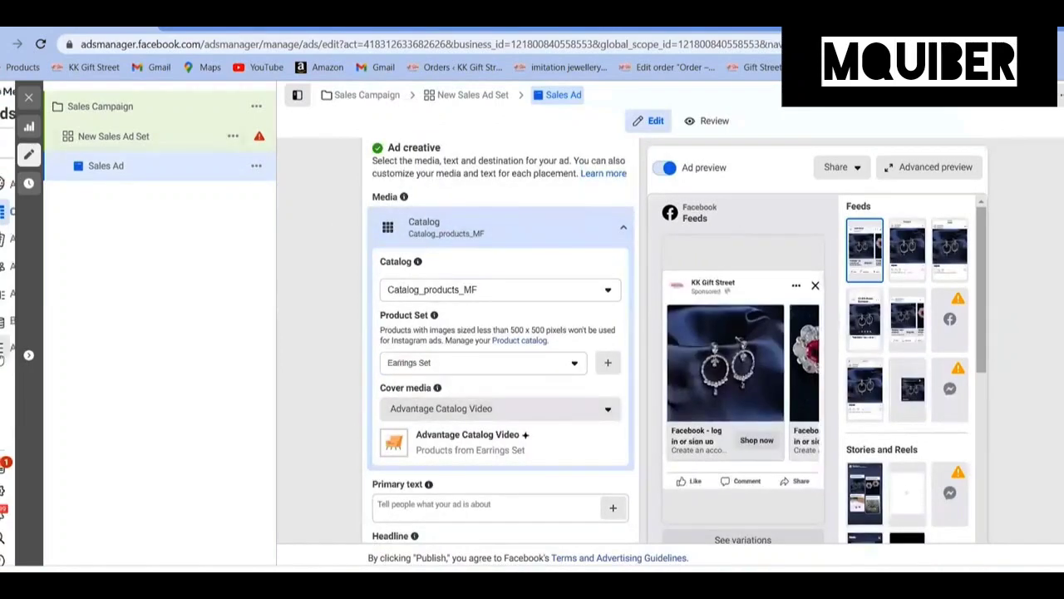
# Look through the full list of business tools and check the product set selector again
pyautogui.click(28, 348)
pyautogui.scroll(-8, 273, 469)
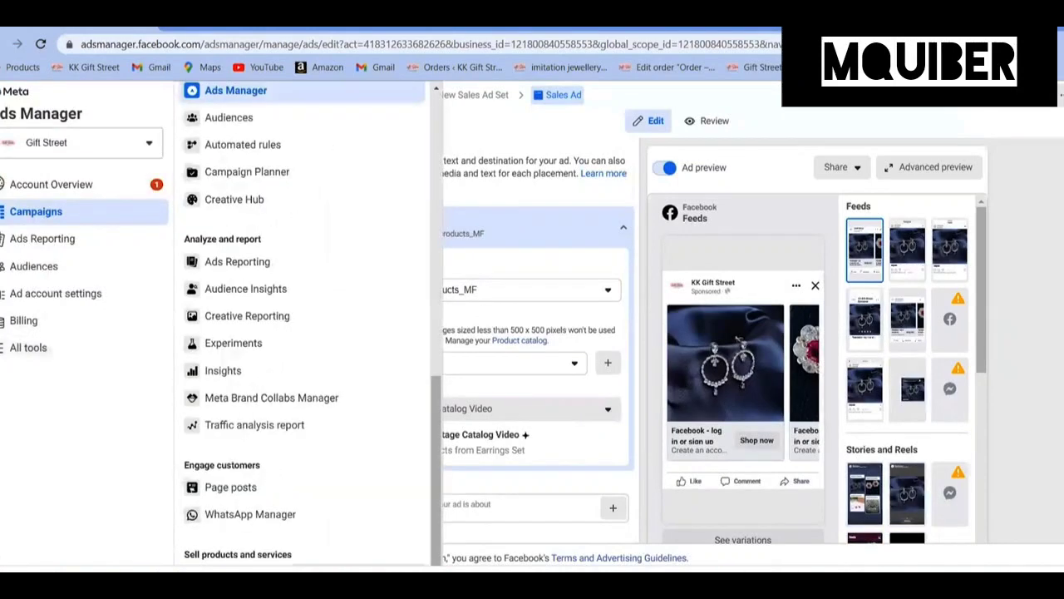
pyautogui.click(643, 188)
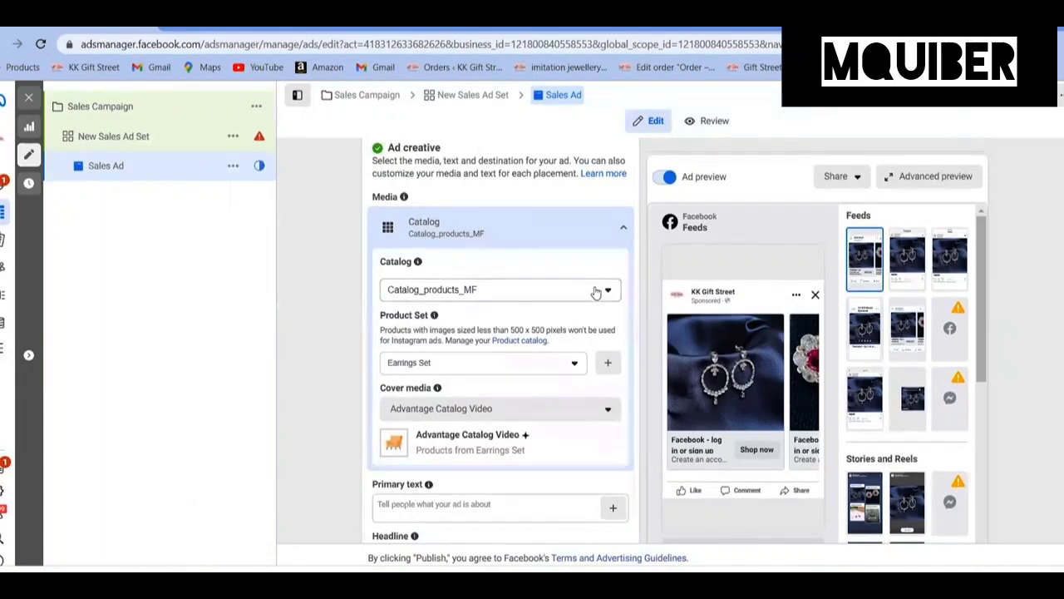
pyautogui.click(559, 368)
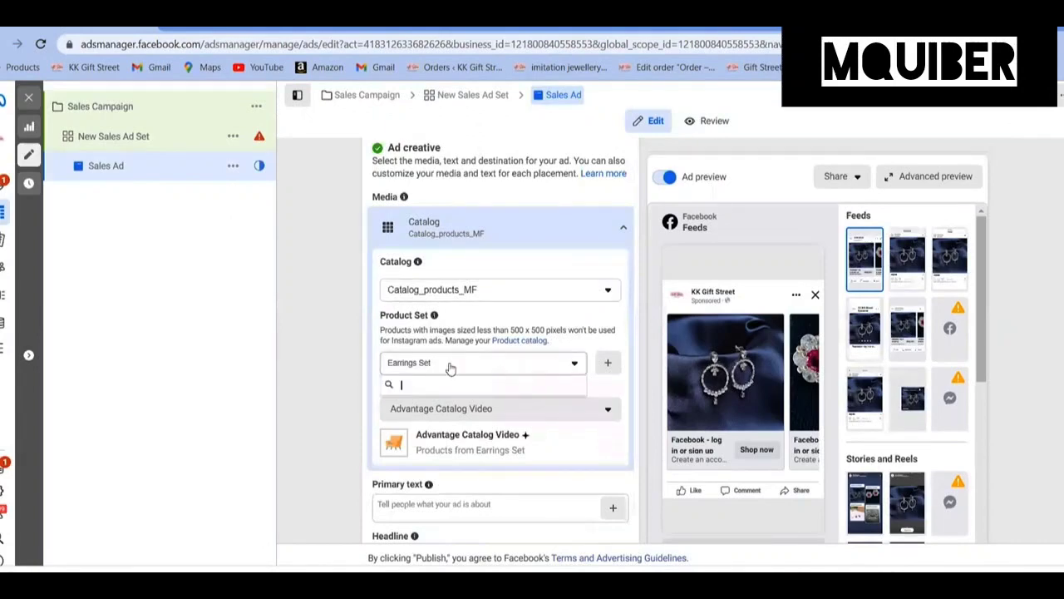
pyautogui.click(572, 369)
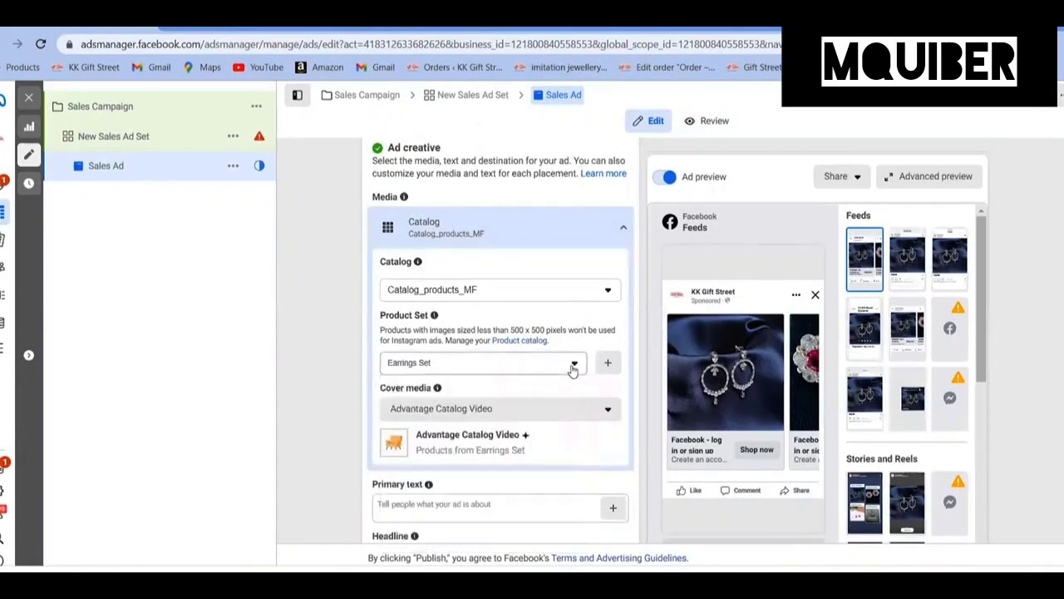
# Add the Brand and Price catalog fields to the ad's headline
pyautogui.scroll(-2, 469, 386)
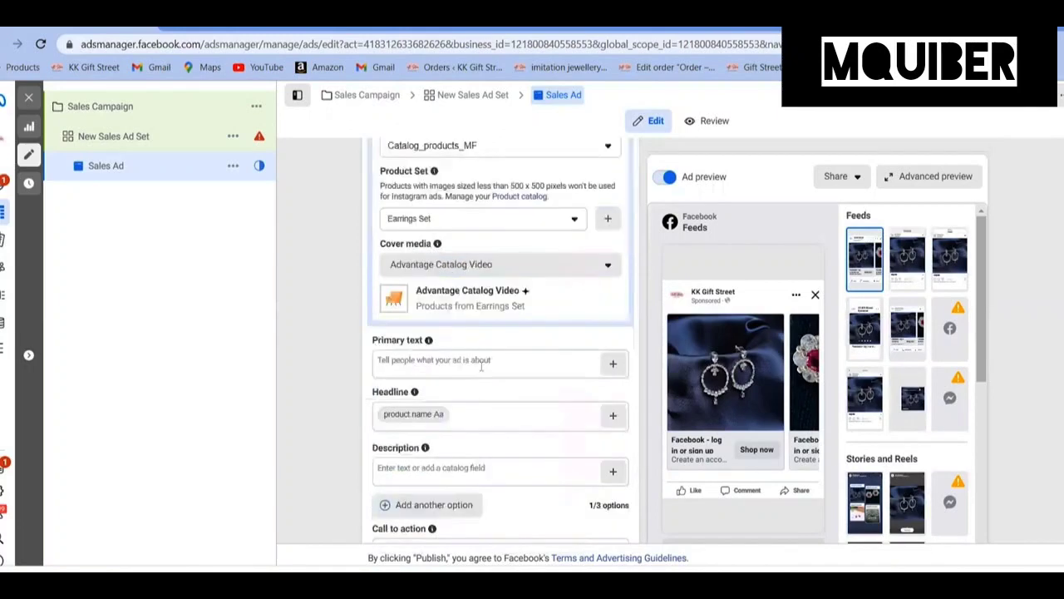
pyautogui.click(482, 367)
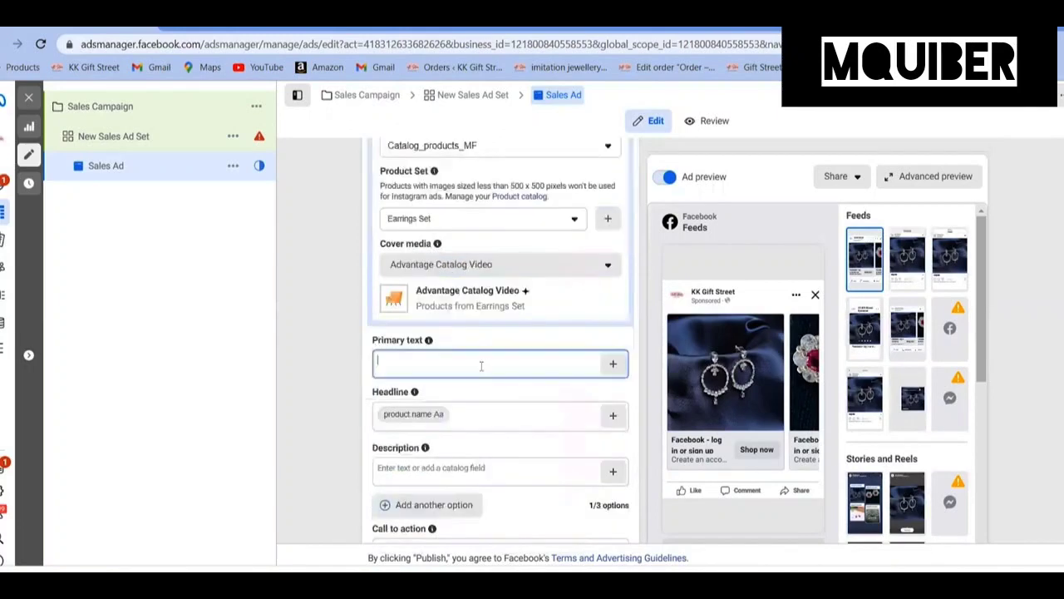
pyautogui.click(489, 413)
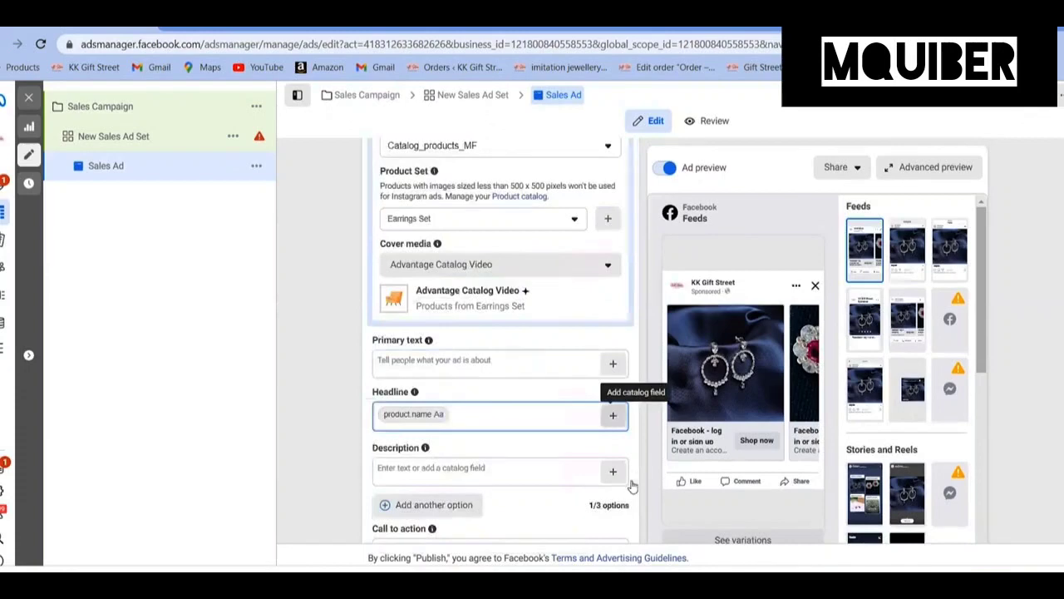
pyautogui.click(613, 415)
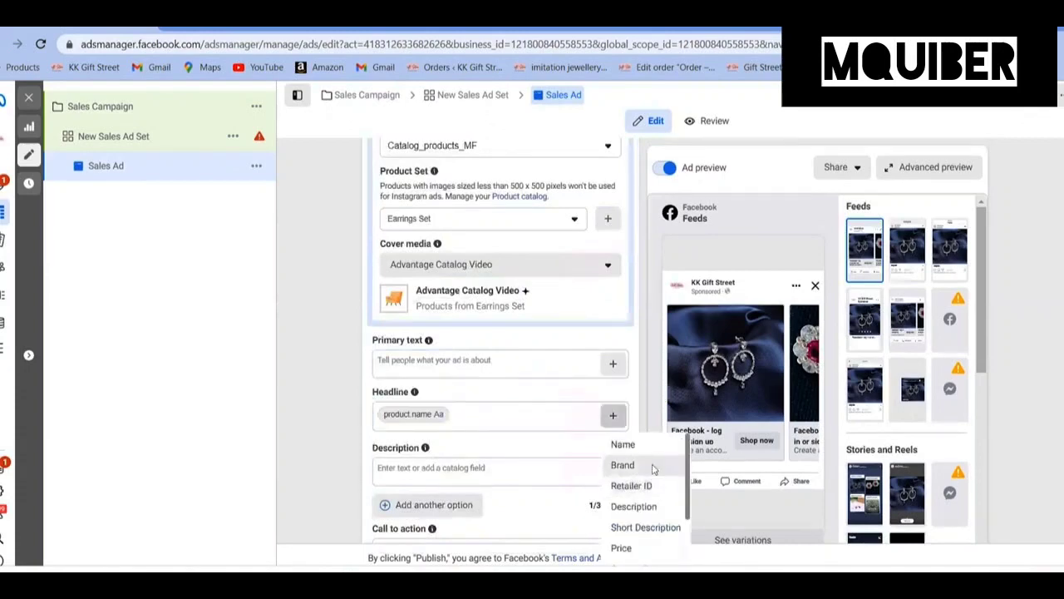
pyautogui.click(654, 467)
pyautogui.click(614, 416)
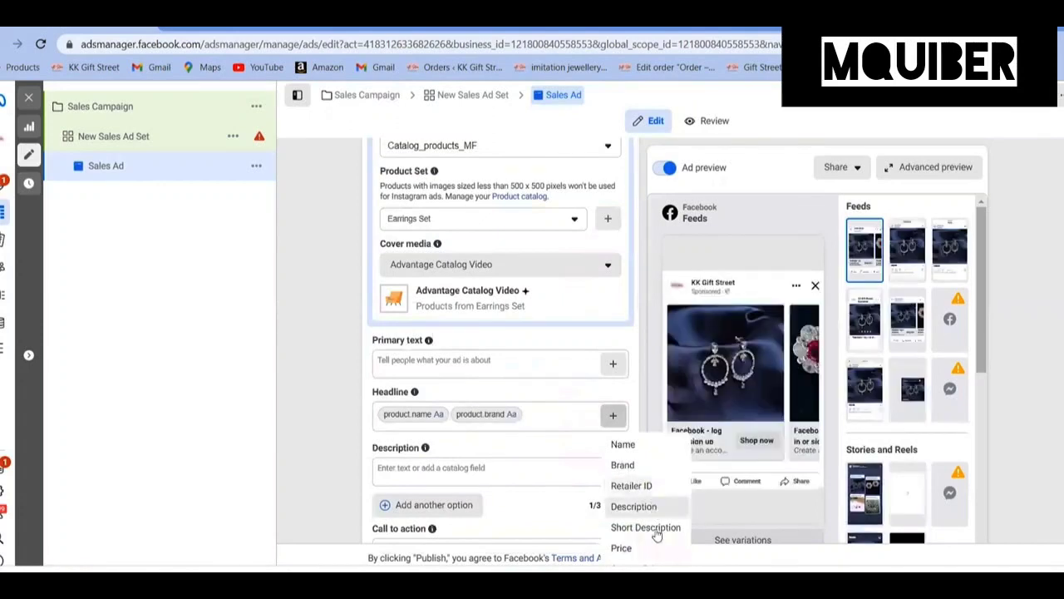
pyautogui.scroll(-3, 657, 535)
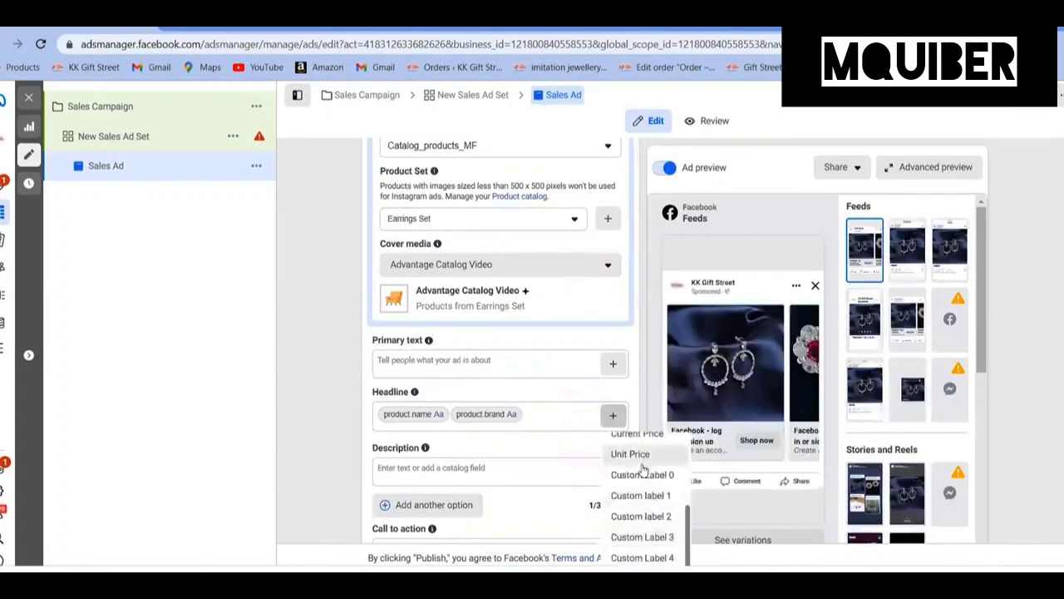
pyautogui.scroll(2, 634, 491)
pyautogui.click(621, 485)
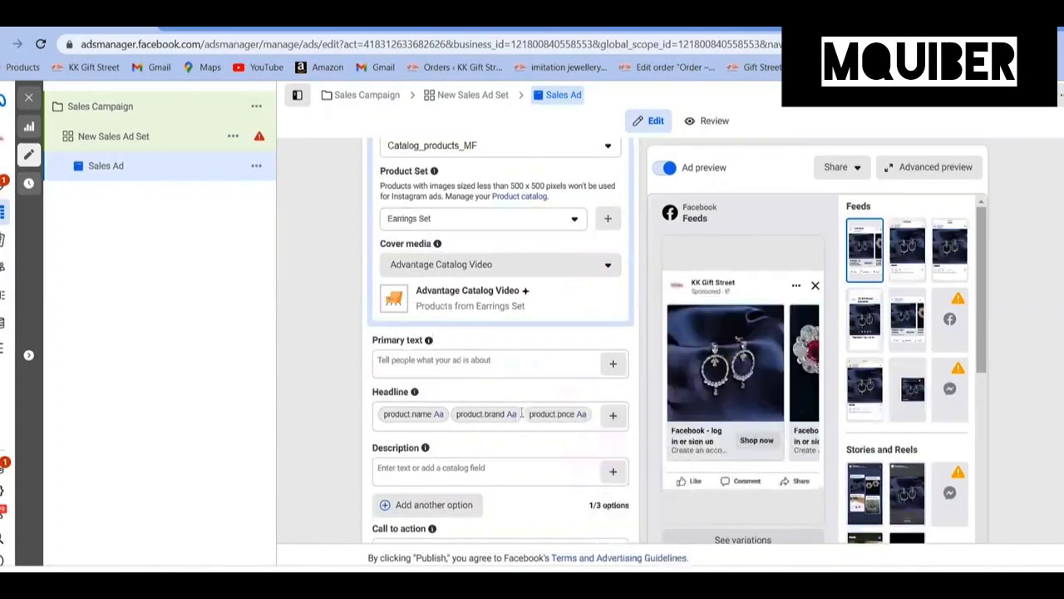
# Remove all the catalog fields from the headline, leaving it empty
pyautogui.click(523, 413)
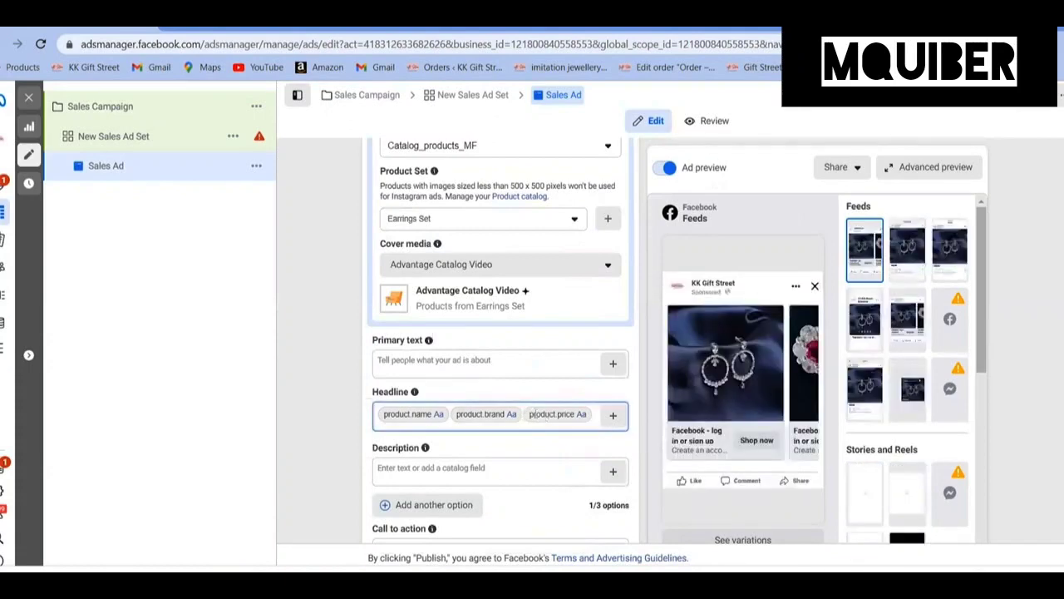
pyautogui.press('BackSpace')
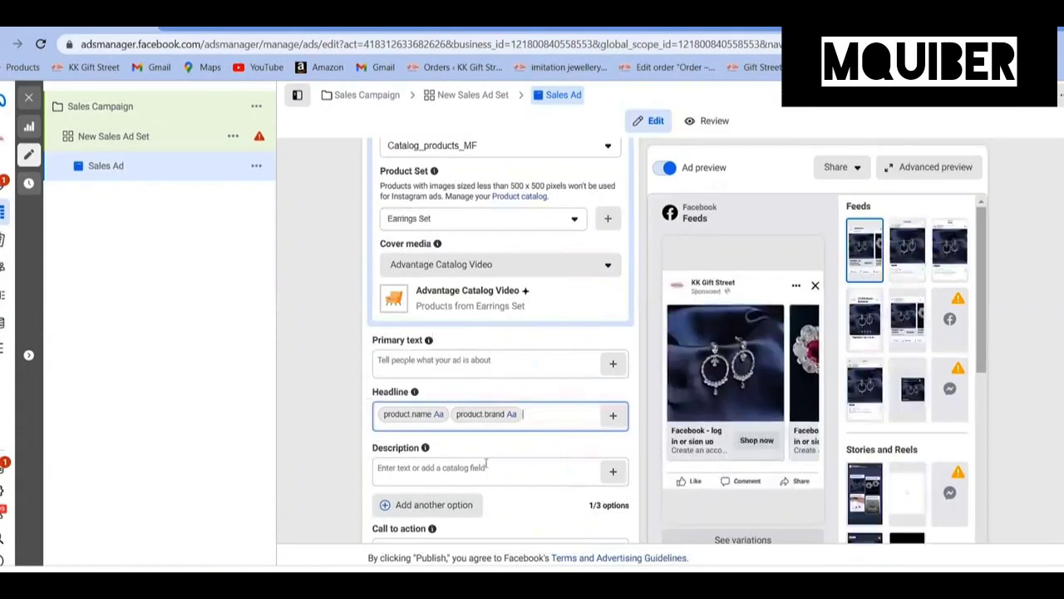
pyautogui.press('BackSpace')
pyautogui.press('BackSpace')
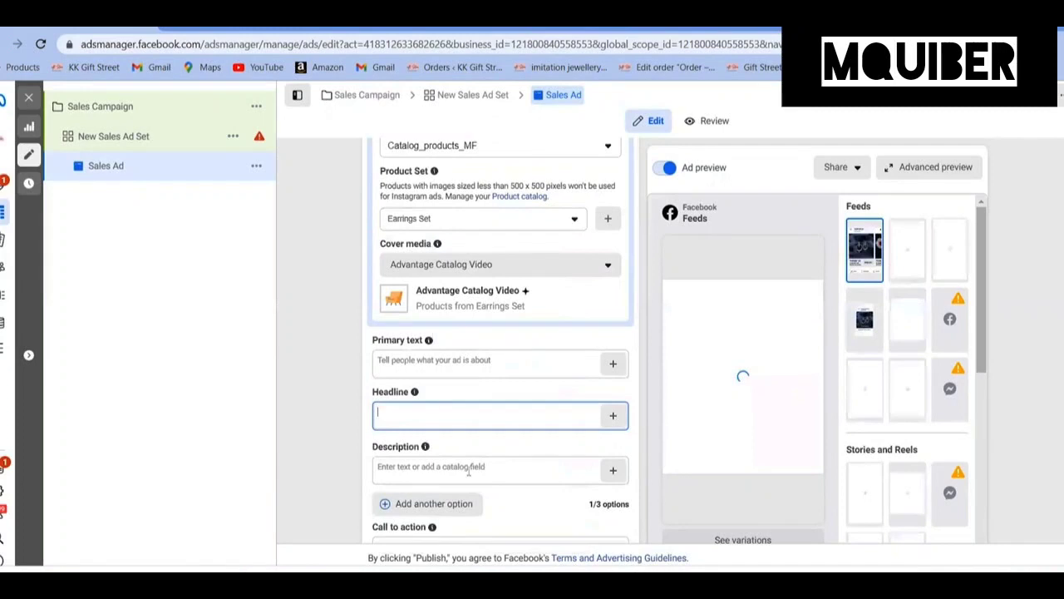
pyautogui.click(469, 471)
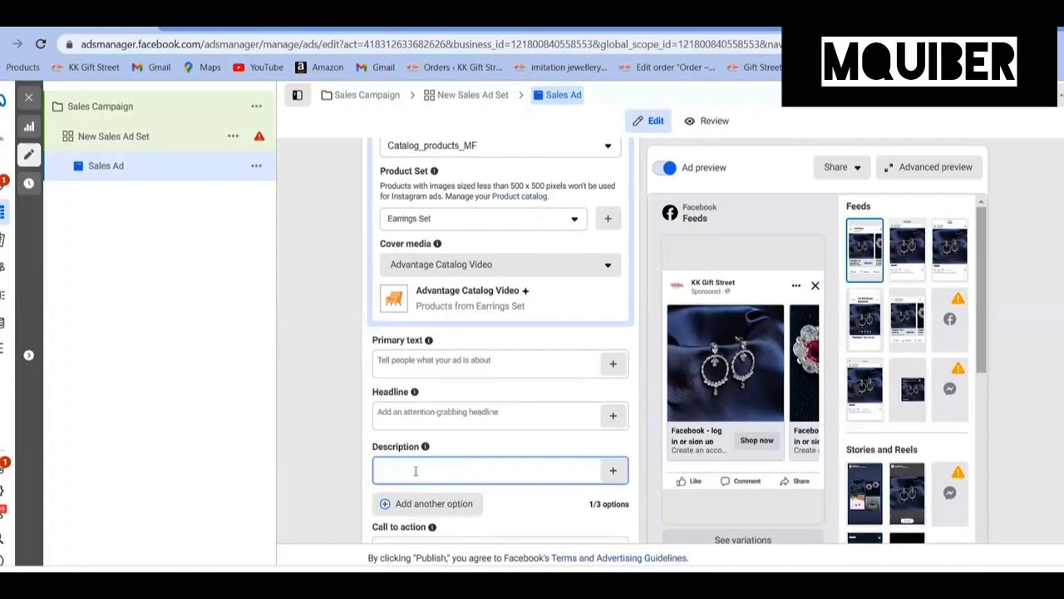
# Examine the cover media options and the video selection, closing it without choosing a video
pyautogui.click(582, 267)
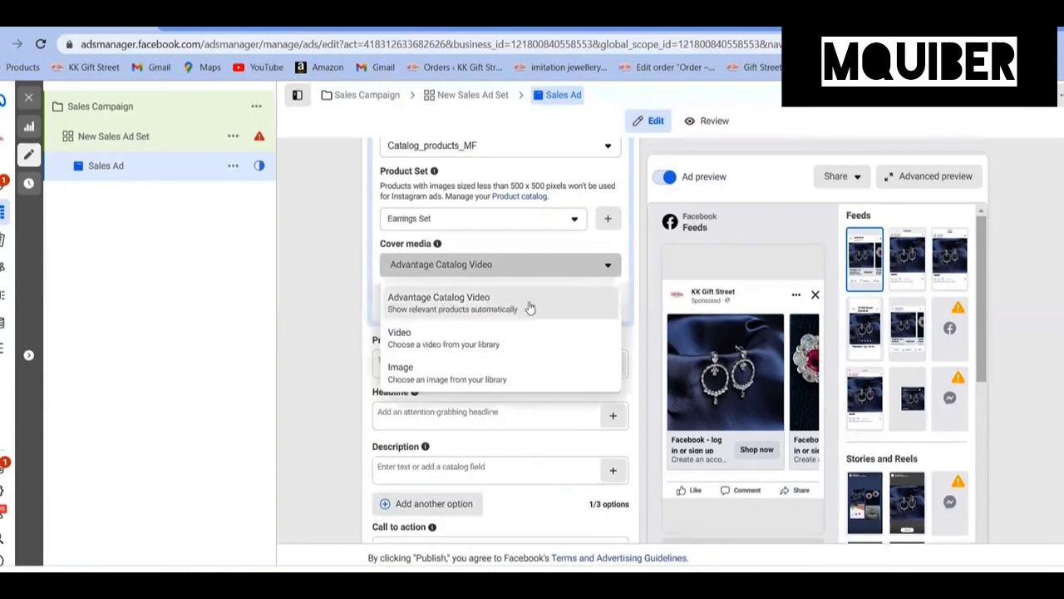
pyautogui.click(505, 351)
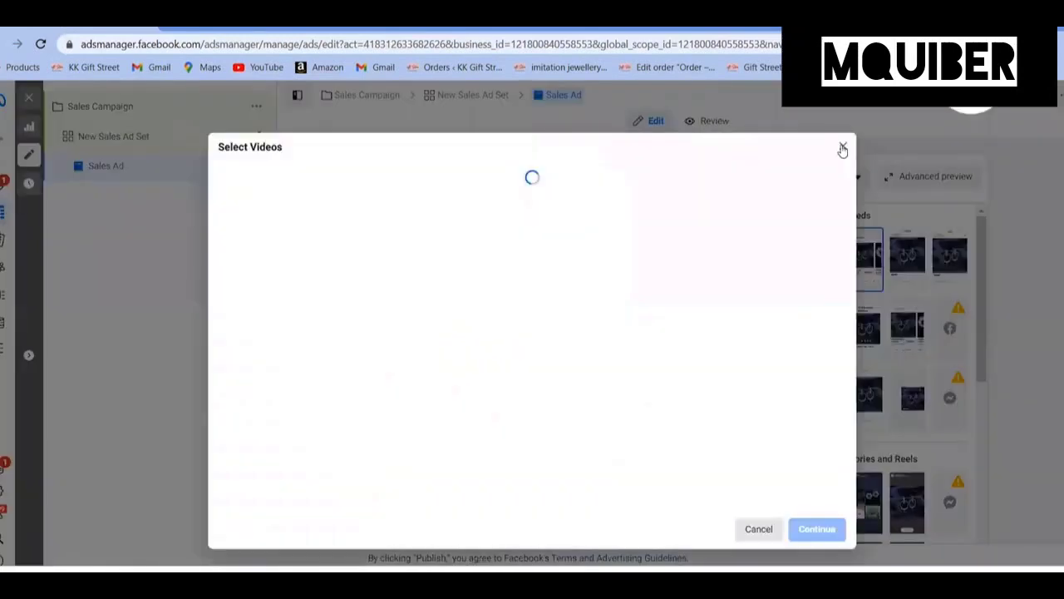
pyautogui.click(842, 147)
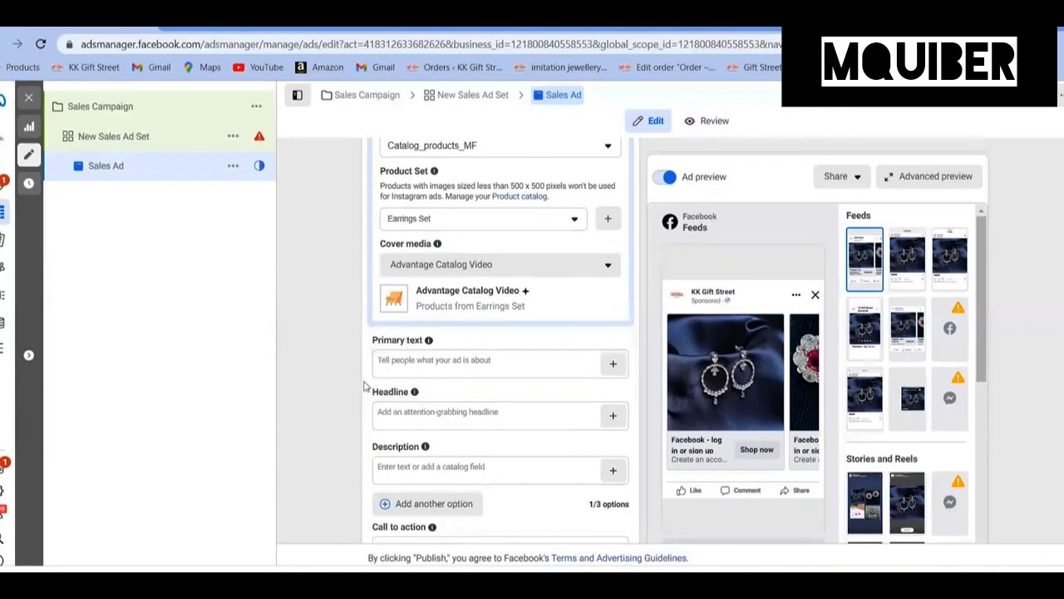
# Enter xyz.com as the ad destination's website URL
pyautogui.scroll(-3, 388, 377)
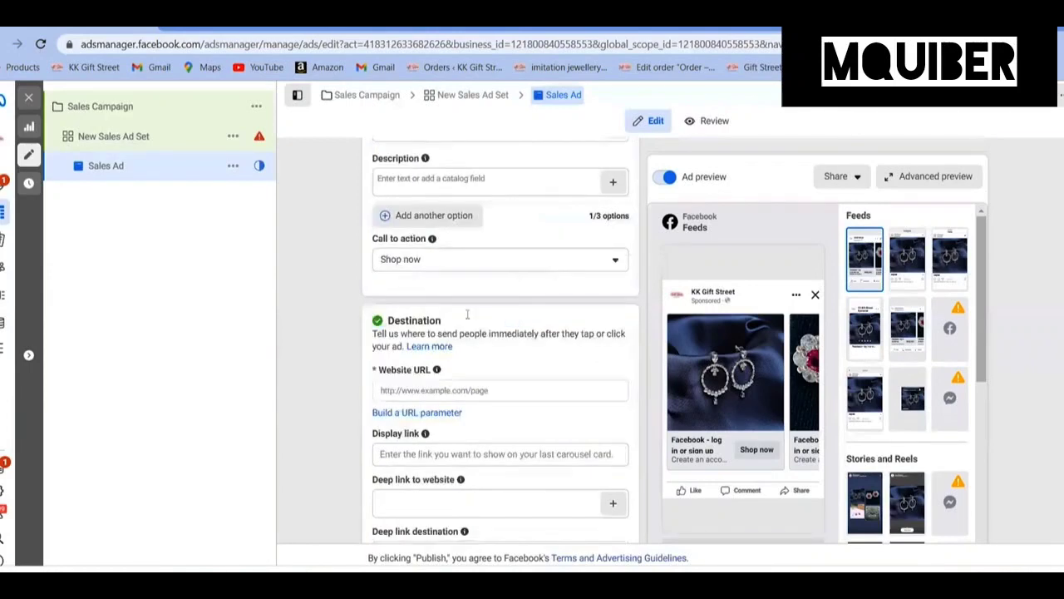
pyautogui.scroll(-2, 487, 266)
pyautogui.click(497, 247)
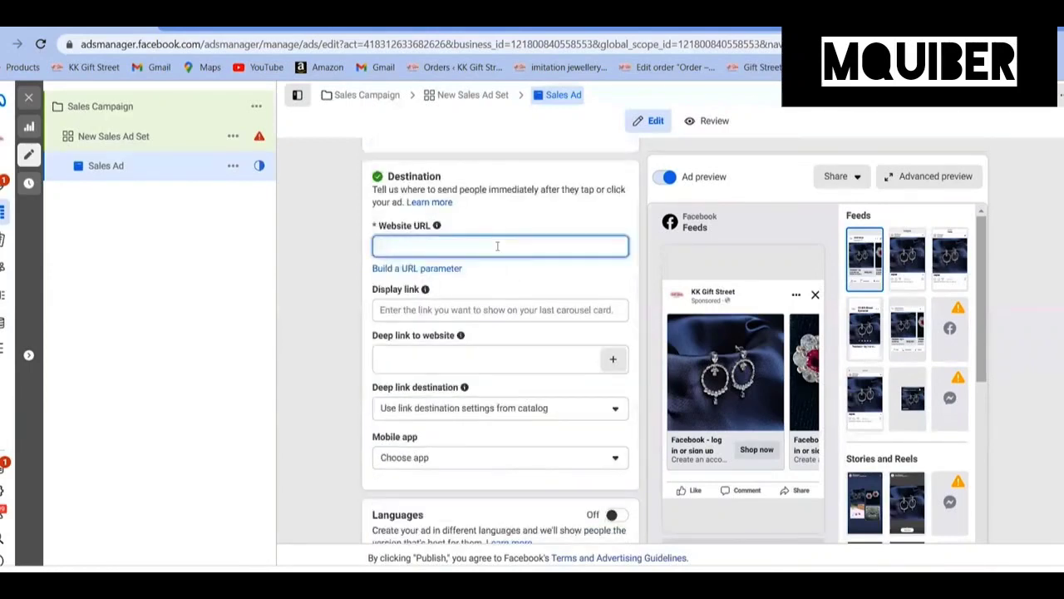
pyautogui.write('xyz.cpm')
pyautogui.click(482, 359)
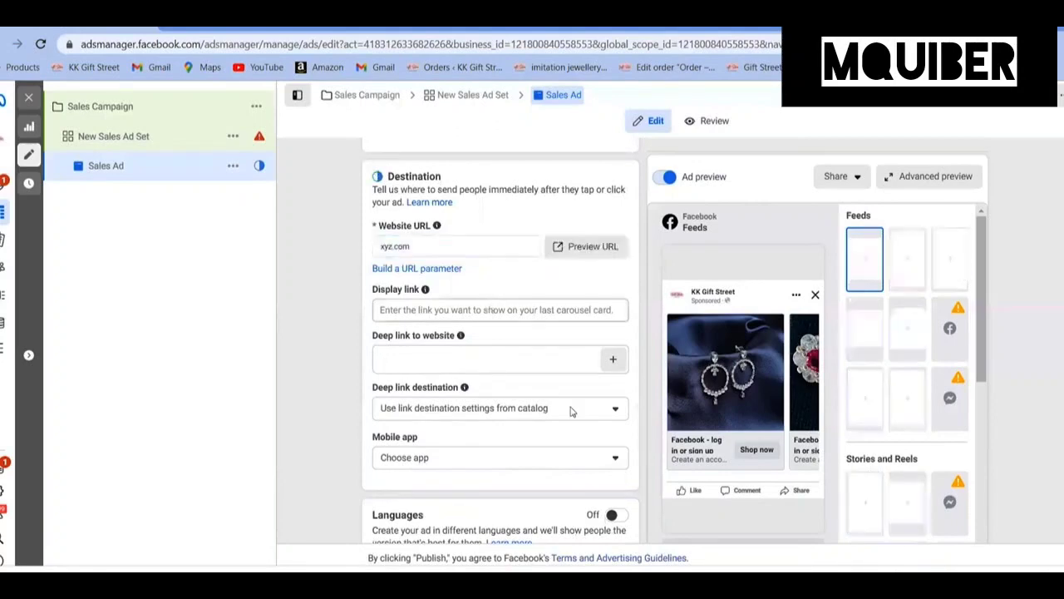
# Review the ad's deep link destination setting and the neighbouring destination options
pyautogui.scroll(-2, 437, 259)
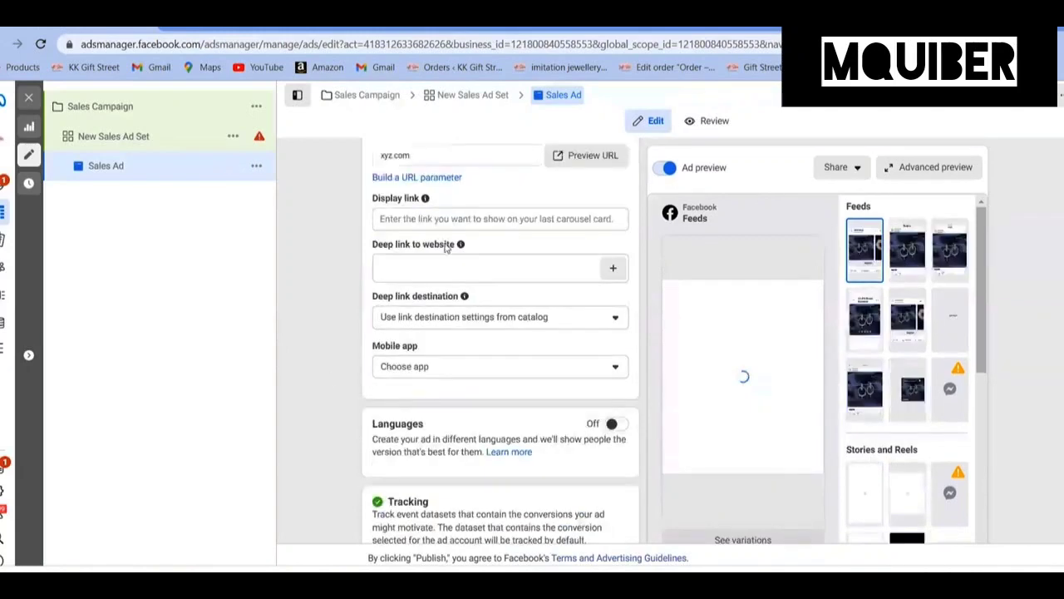
pyautogui.scroll(-1, 399, 251)
pyautogui.moveTo(437, 261); pyautogui.dragTo(542, 264)
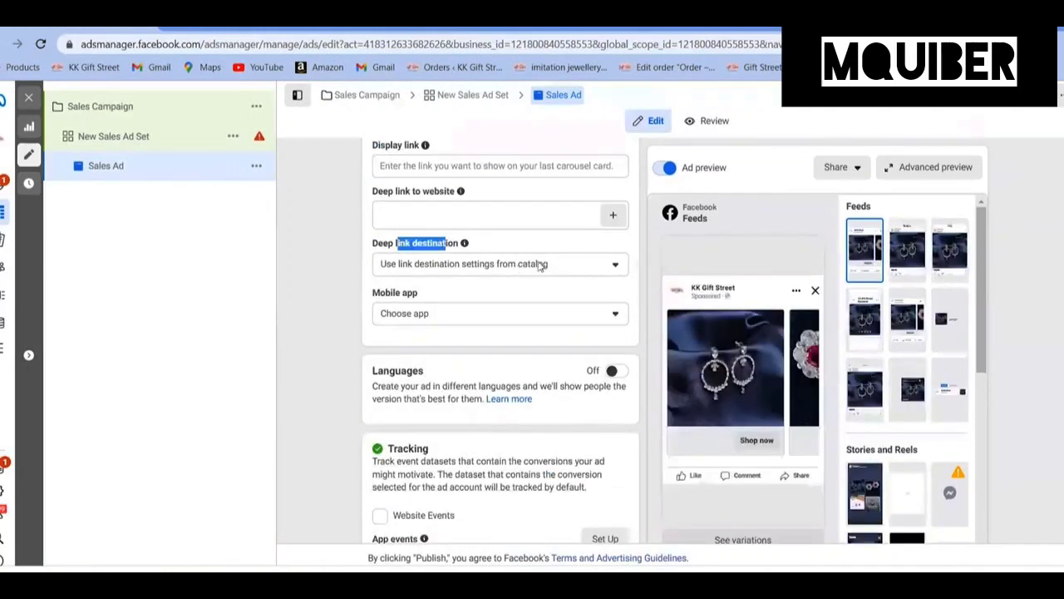
pyautogui.click(541, 265)
pyautogui.click(583, 267)
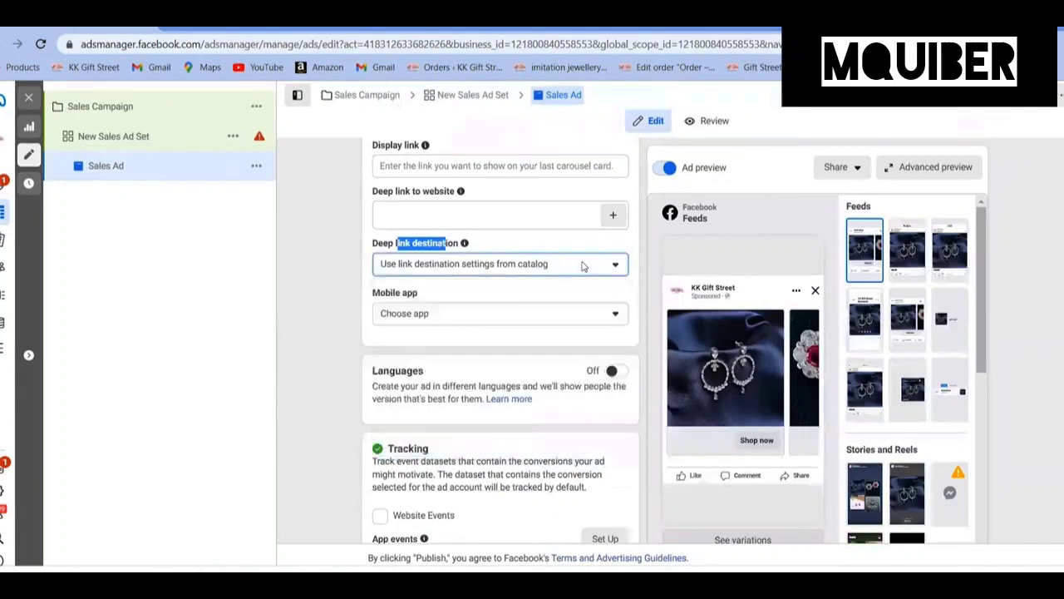
# Turn on website events tracking for the ad and start editing its URL parameters
pyautogui.click(455, 278)
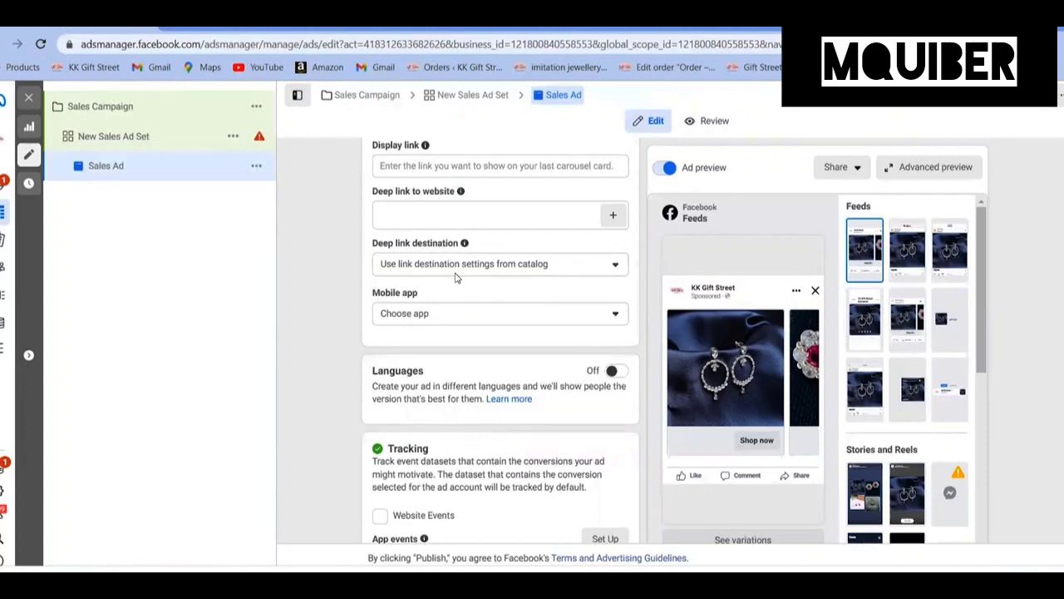
pyautogui.scroll(-2, 606, 281)
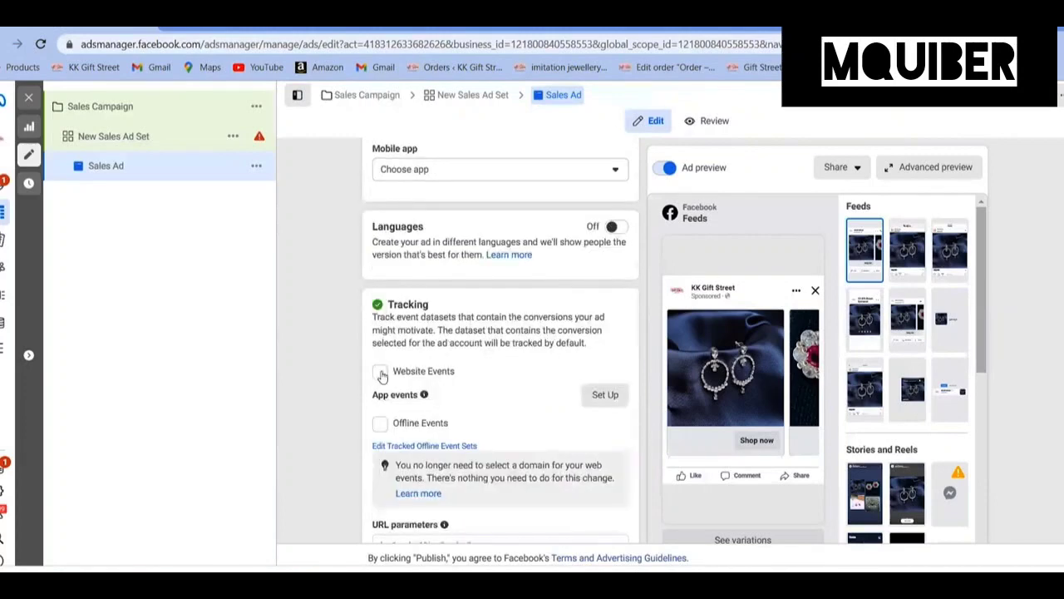
pyautogui.click(380, 374)
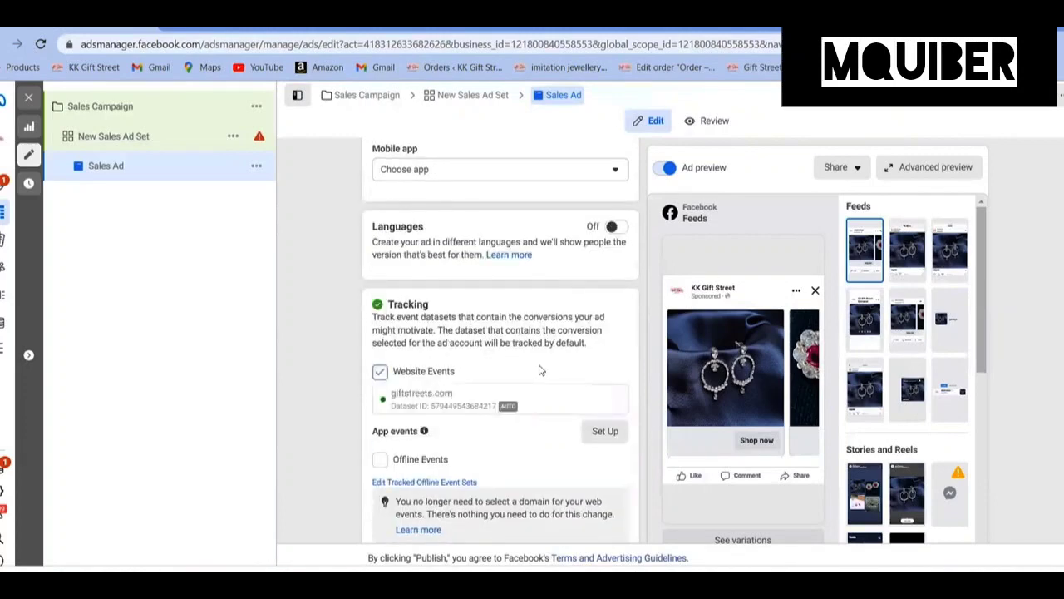
pyautogui.scroll(-1, 539, 369)
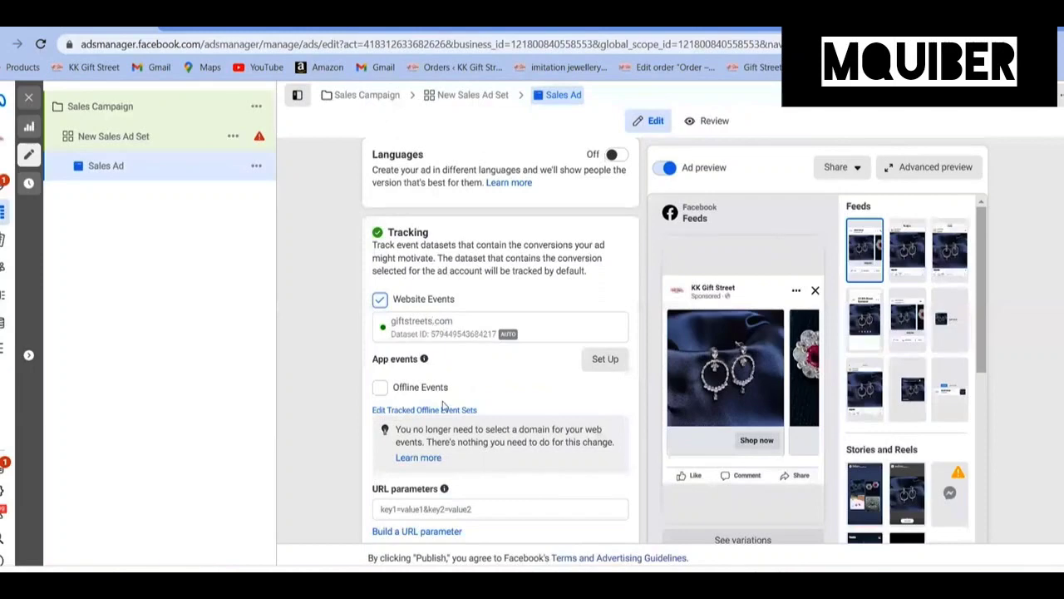
pyautogui.scroll(-1, 430, 332)
pyautogui.click(384, 418)
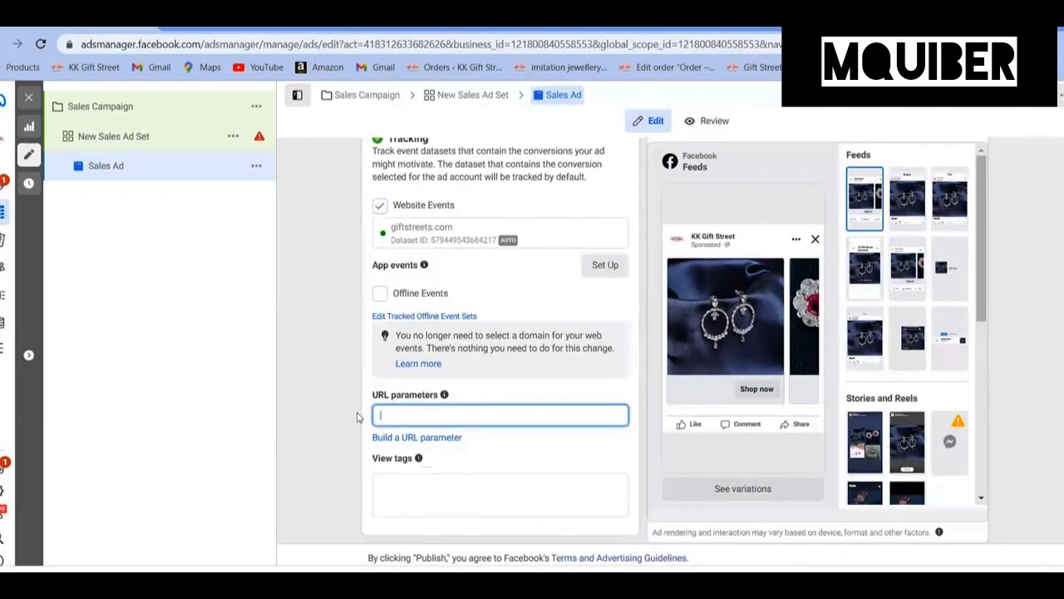
# Set the ad's creative source to manual upload
pyautogui.scroll(2, 394, 381)
pyautogui.scroll(5, 394, 381)
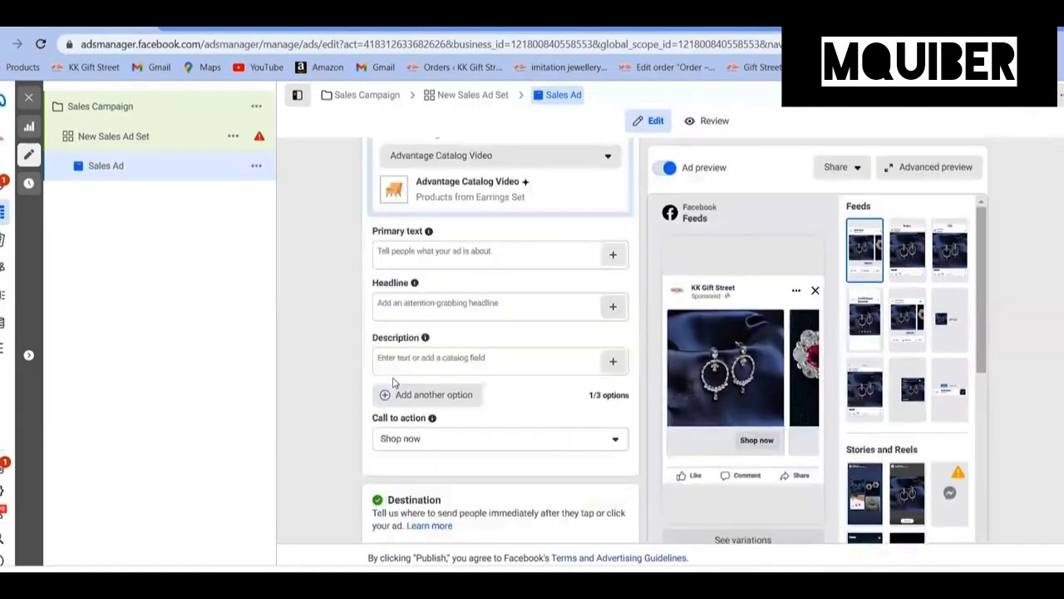
pyautogui.scroll(5, 394, 378)
pyautogui.scroll(3, 395, 368)
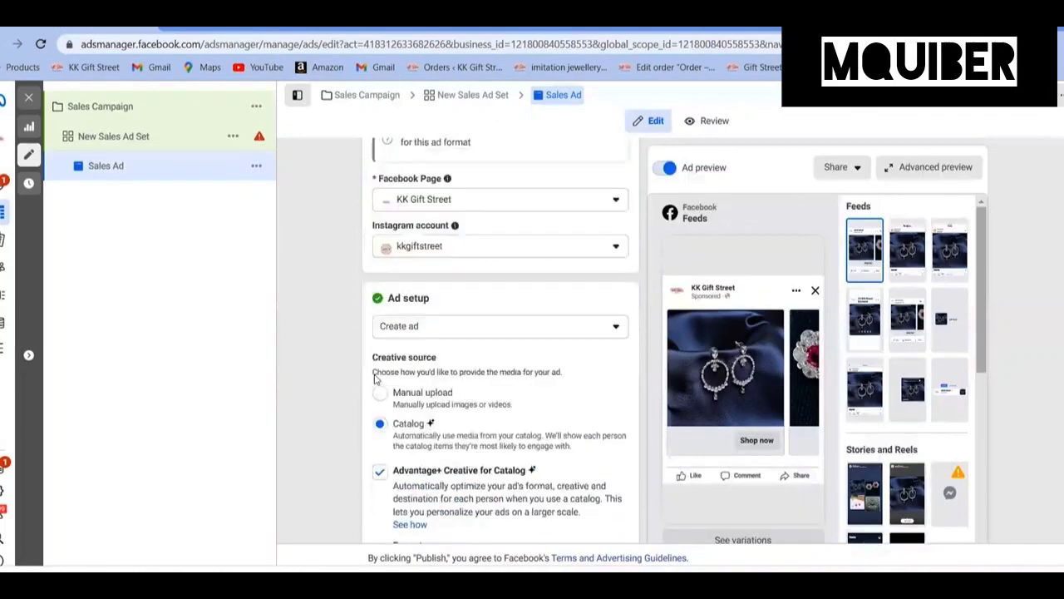
pyautogui.click(381, 394)
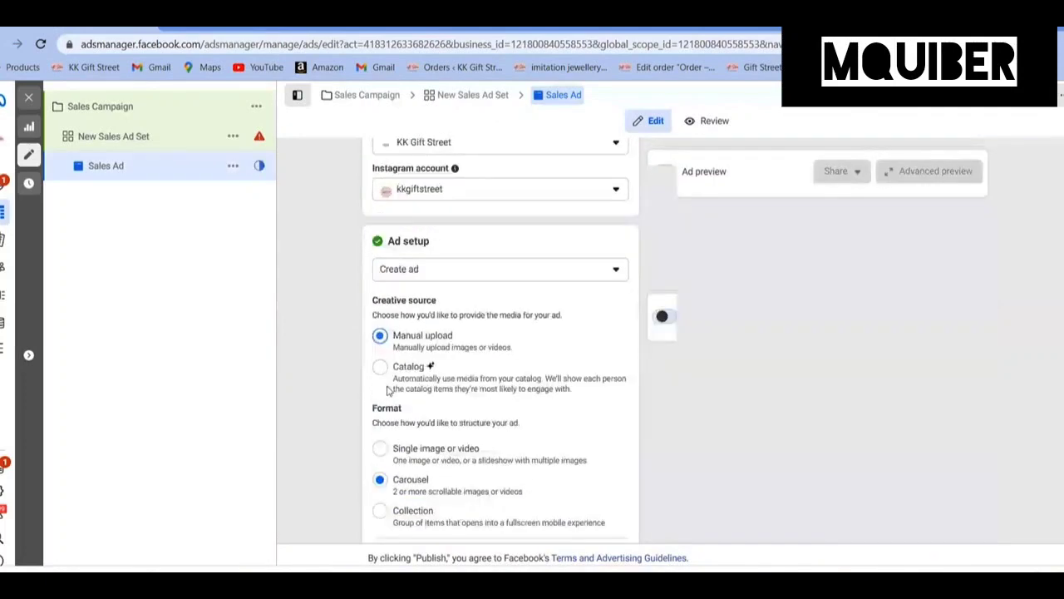
# Try the single image or video and collection formats for the ad, returning it to carousel
pyautogui.scroll(-3, 390, 311)
pyautogui.click(457, 312)
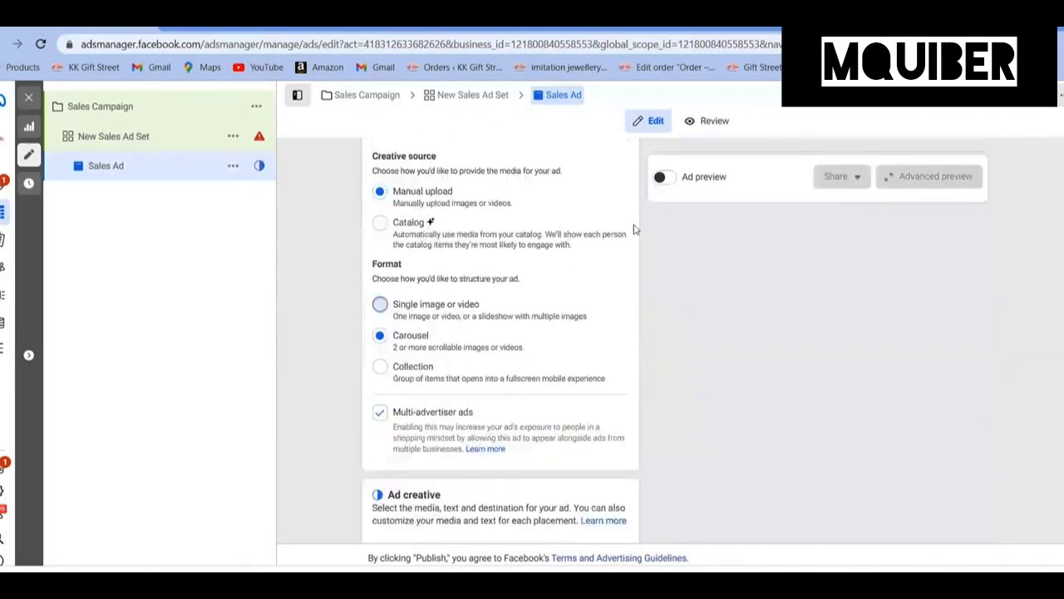
pyautogui.click(401, 339)
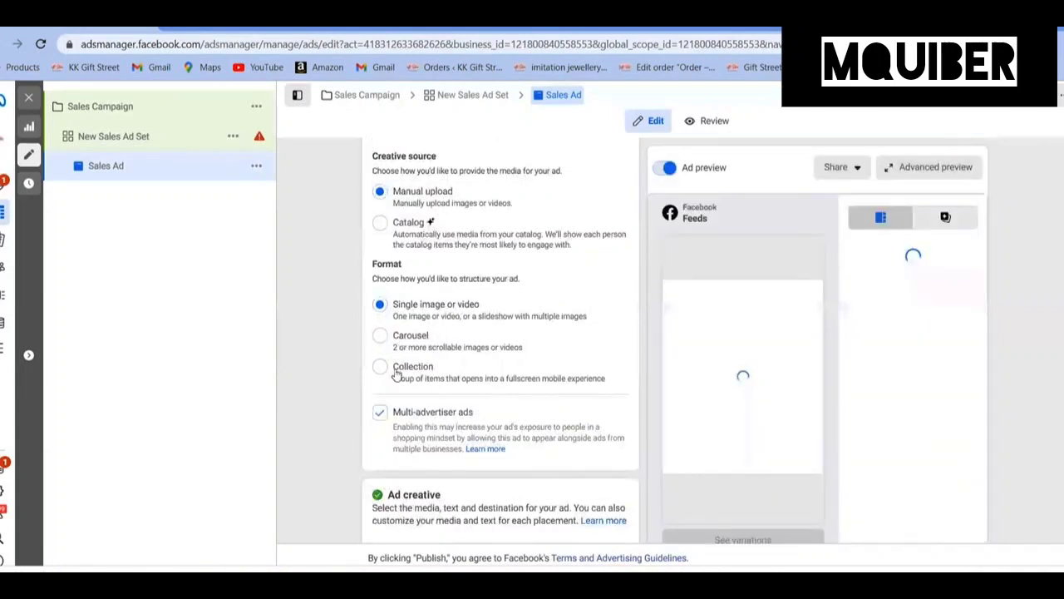
pyautogui.click(397, 370)
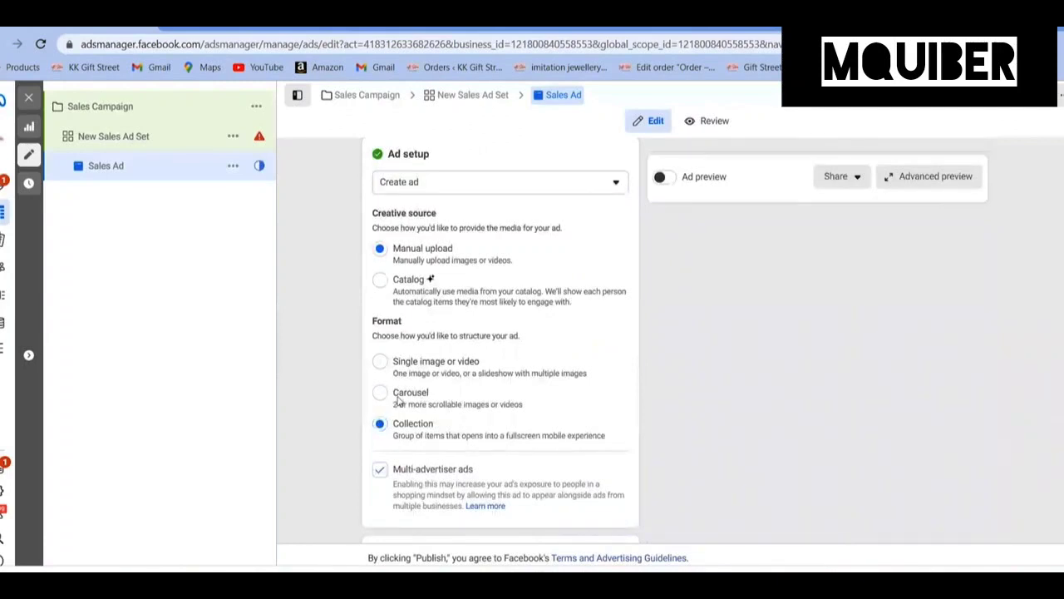
pyautogui.click(398, 396)
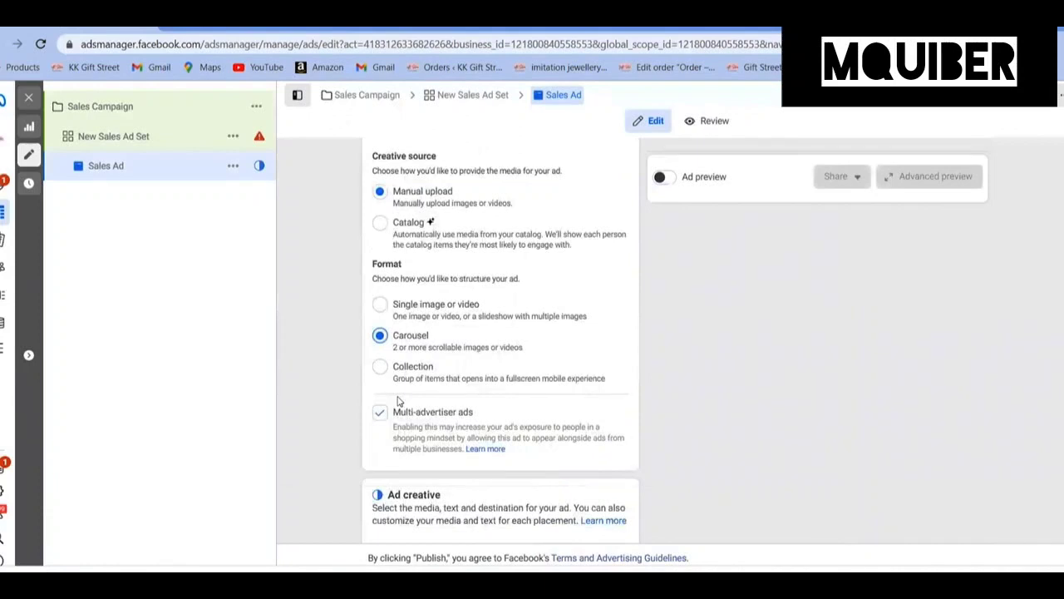
# Turn on the ad preview and set the ad format to collection
pyautogui.click(663, 179)
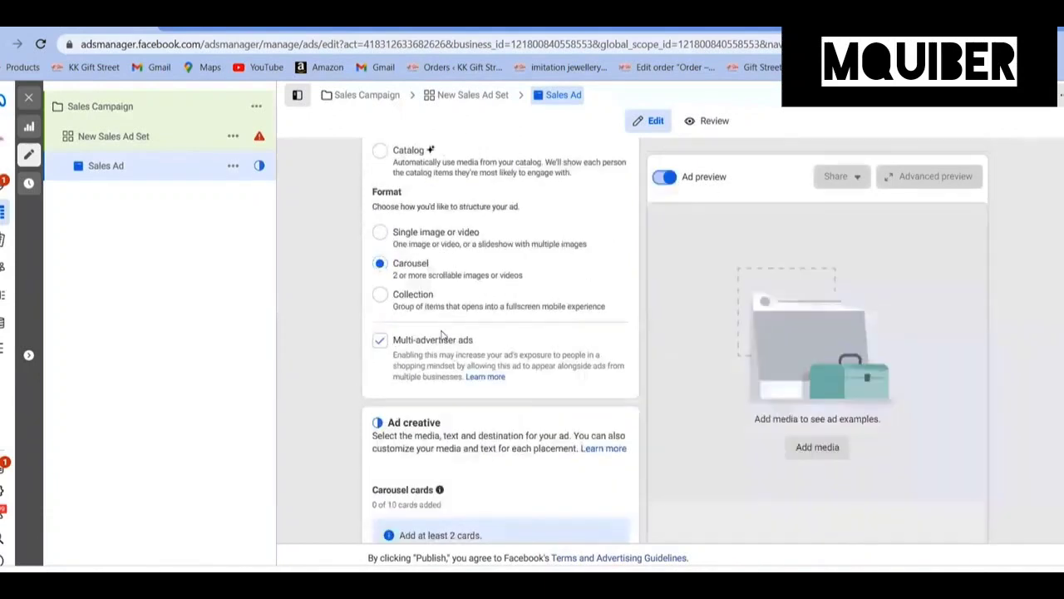
pyautogui.scroll(-2, 442, 334)
pyautogui.scroll(1, 393, 248)
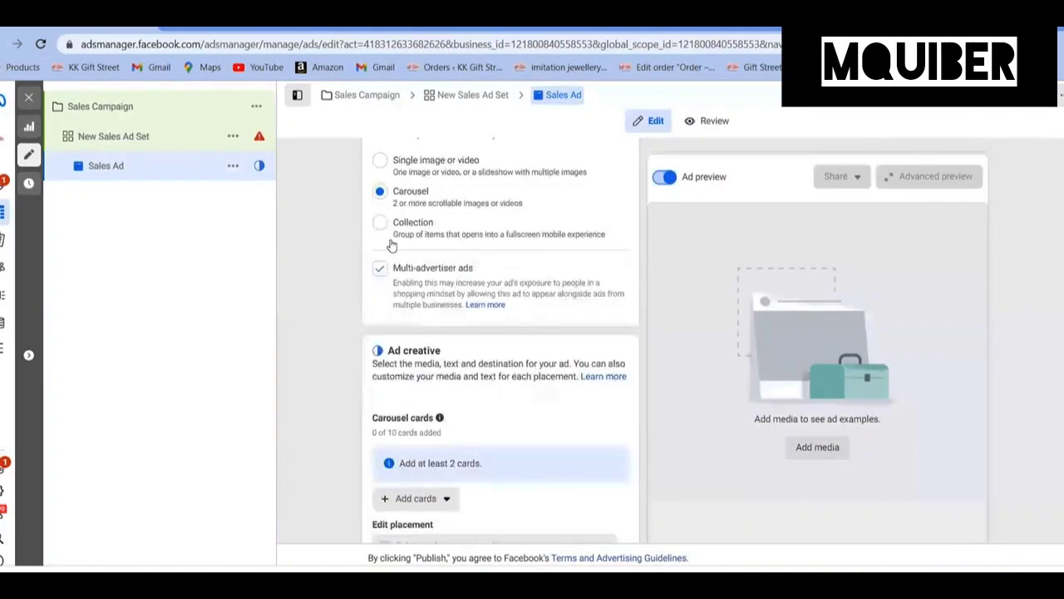
pyautogui.click(388, 225)
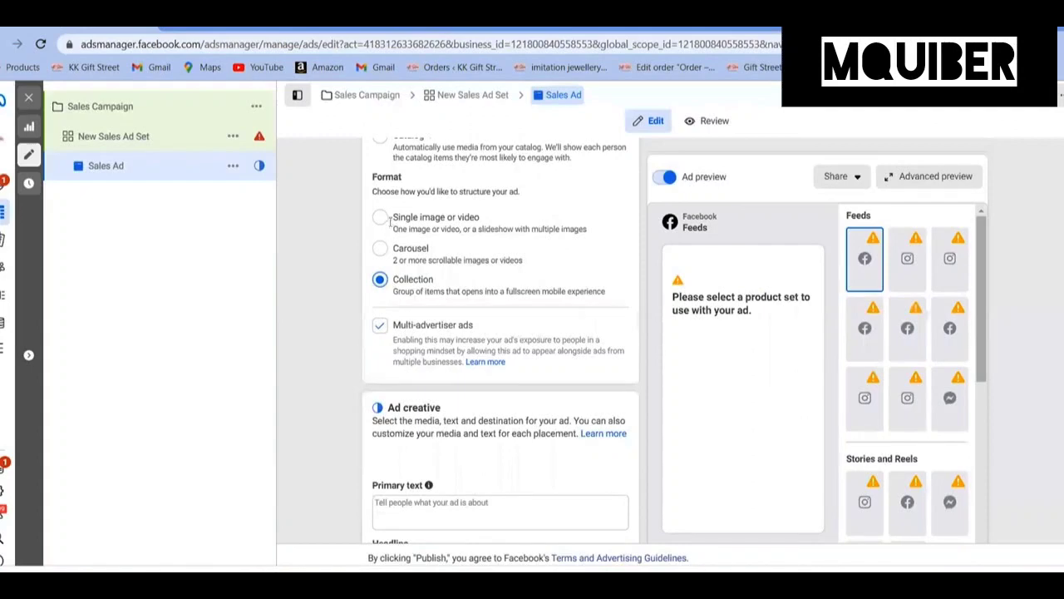
# Start a new Instant Experience for the ad's destination from the Storefront template
pyautogui.scroll(-3, 389, 227)
pyautogui.scroll(-3, 389, 226)
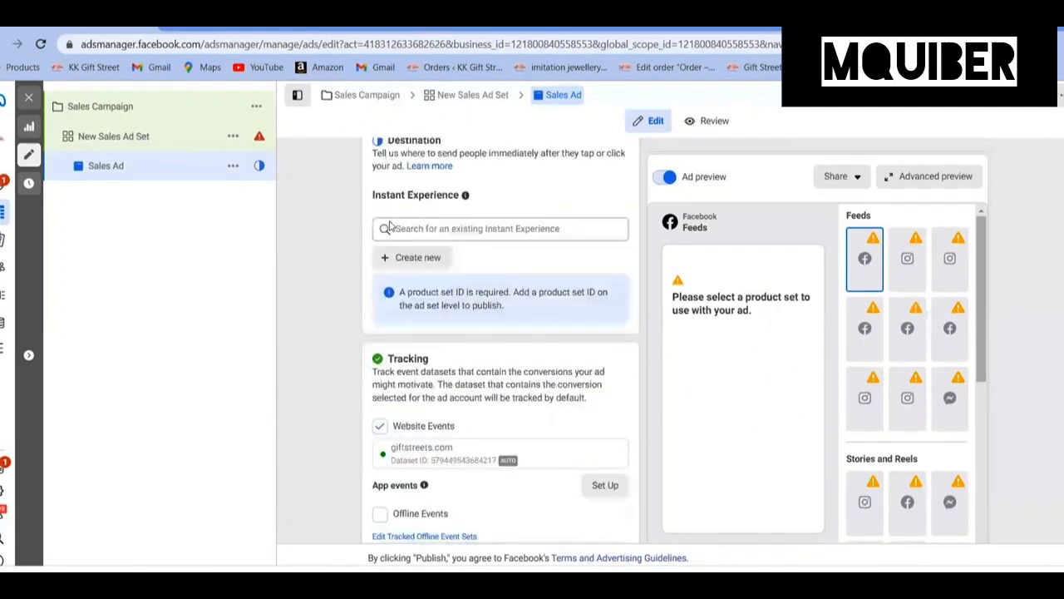
pyautogui.click(416, 260)
pyautogui.click(418, 308)
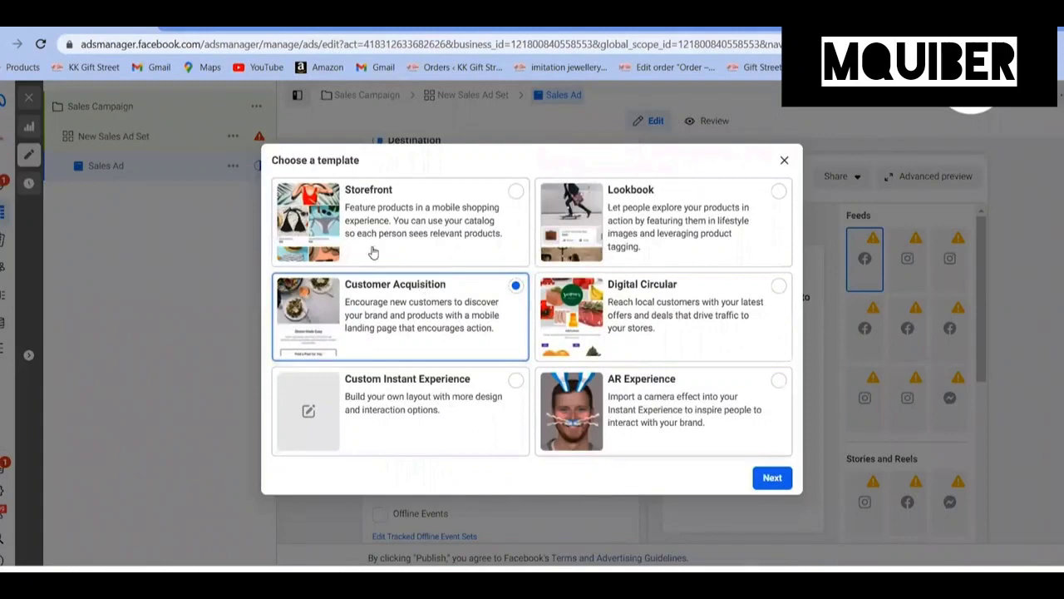
pyautogui.click(483, 237)
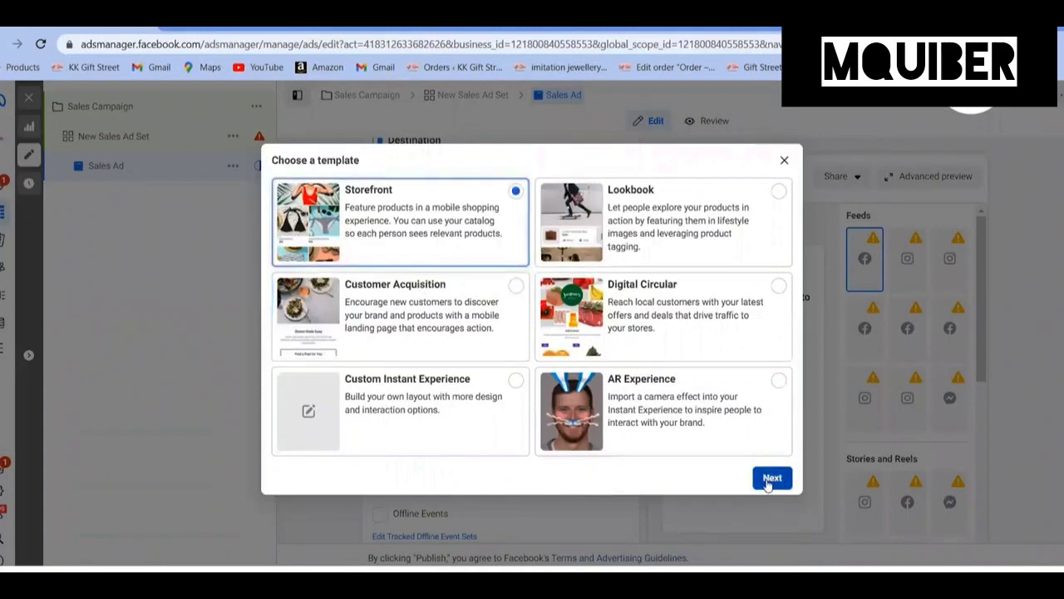
pyautogui.click(771, 479)
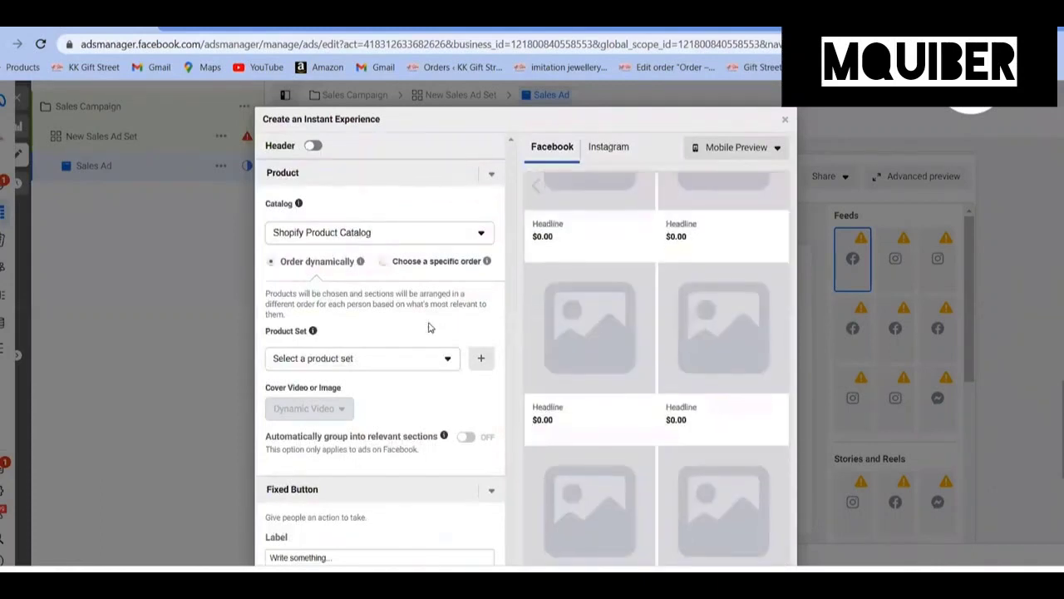
# Review the product and fixed button settings of the Storefront Instant Experience, and close it without creating it
pyautogui.scroll(-2, 407, 349)
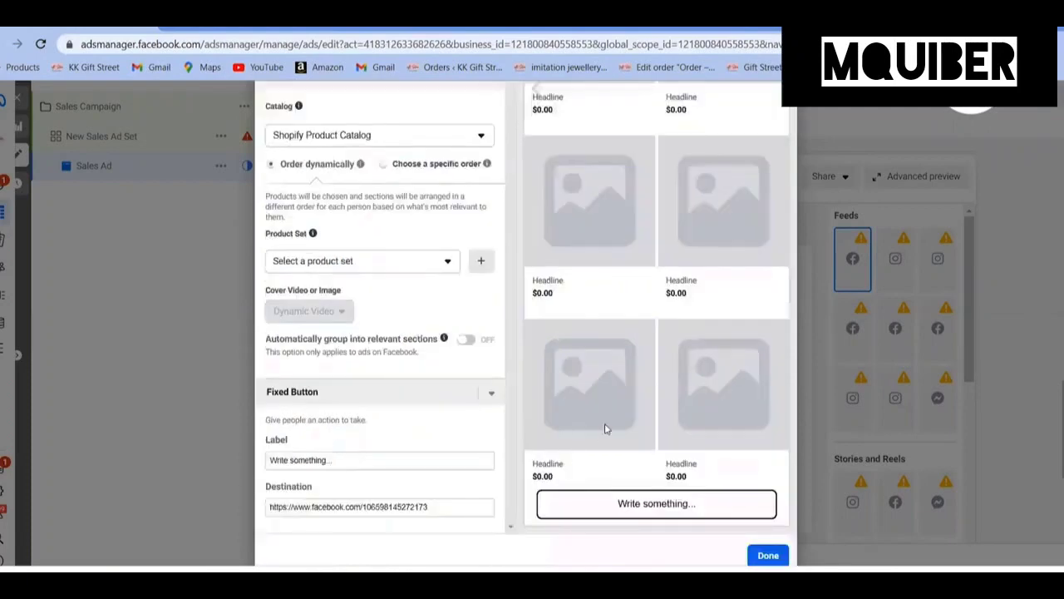
pyautogui.scroll(2, 616, 421)
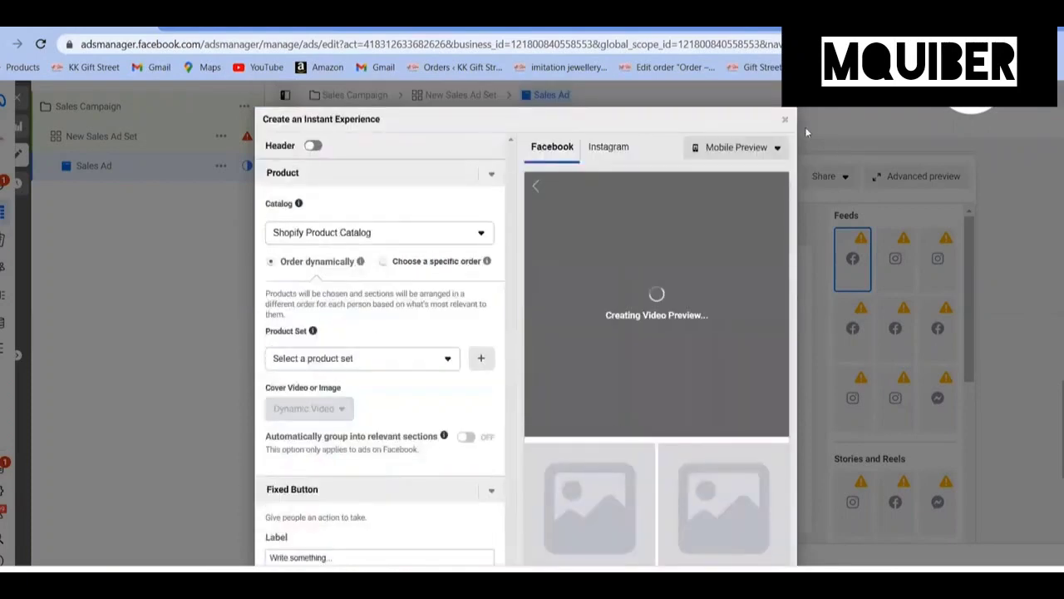
pyautogui.click(785, 119)
pyautogui.click(646, 300)
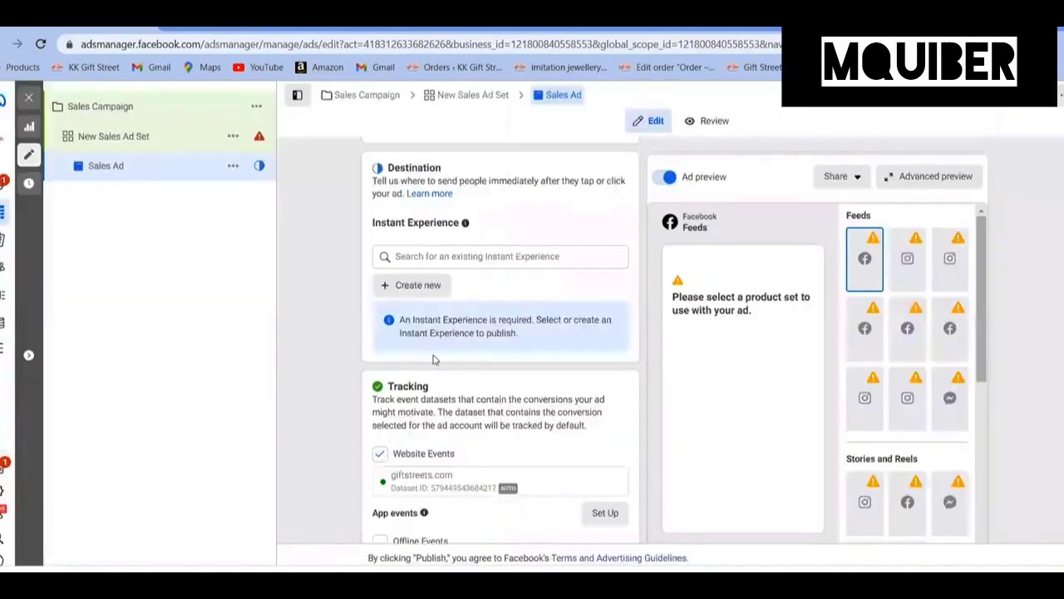
pyautogui.scroll(3, 440, 353)
pyautogui.scroll(5, 440, 353)
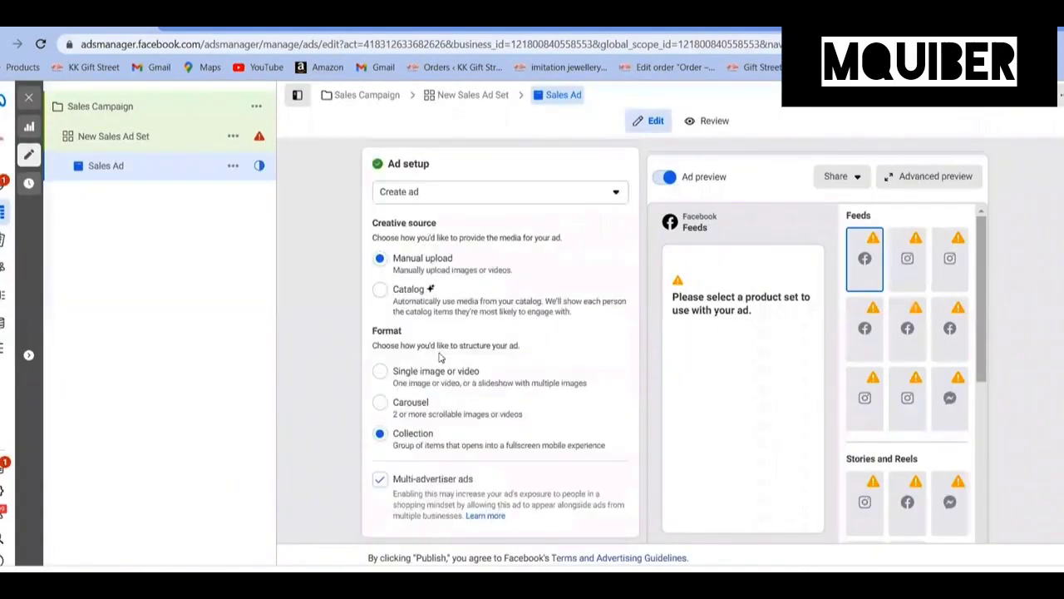
pyautogui.scroll(3, 440, 357)
pyautogui.scroll(1, 440, 357)
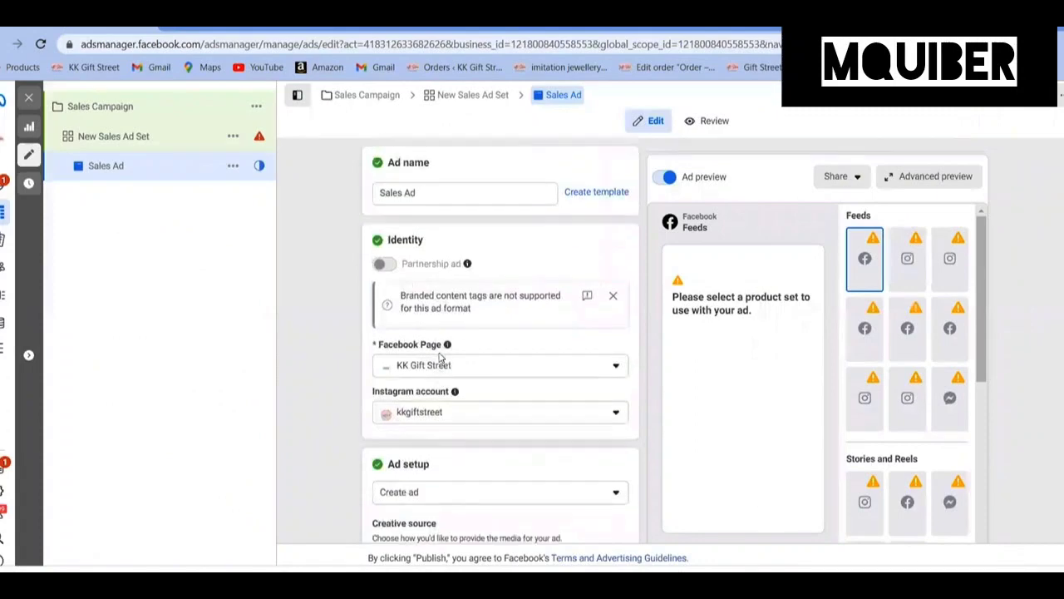